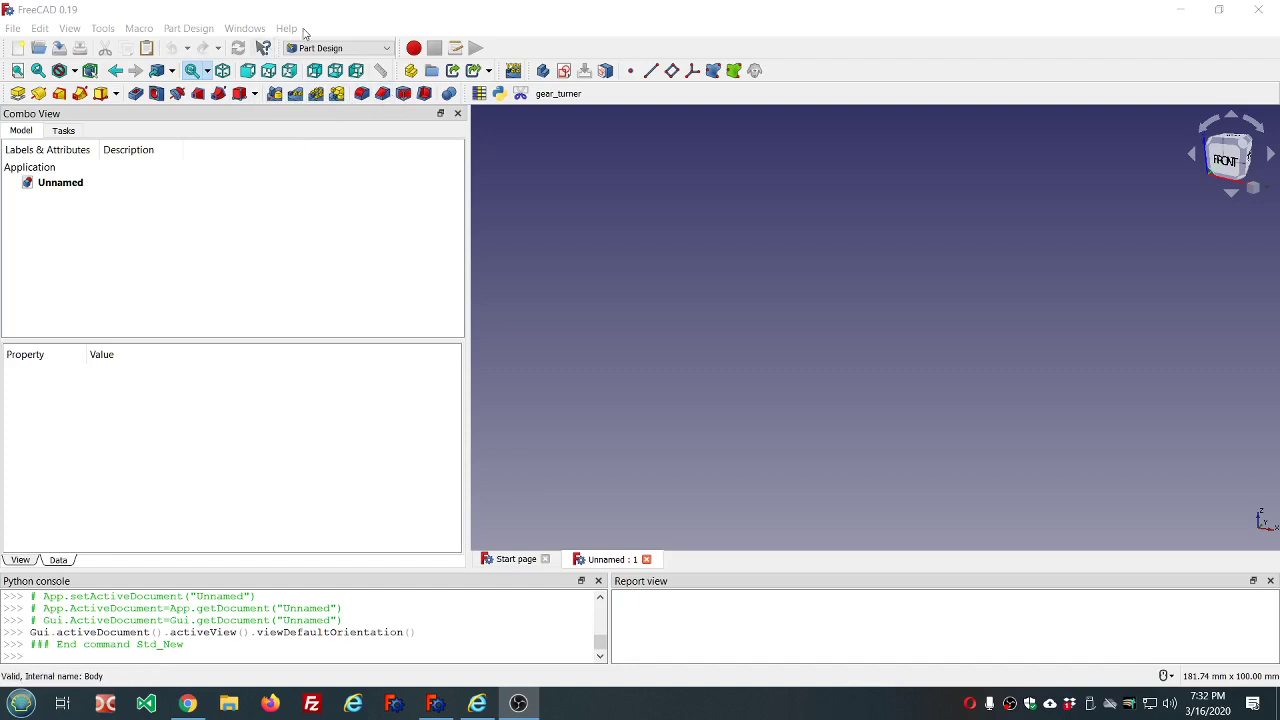
Check the FreeCAD version details under Help > About, then dismiss the dialog.
left_click(287, 29)
left_click(308, 168)
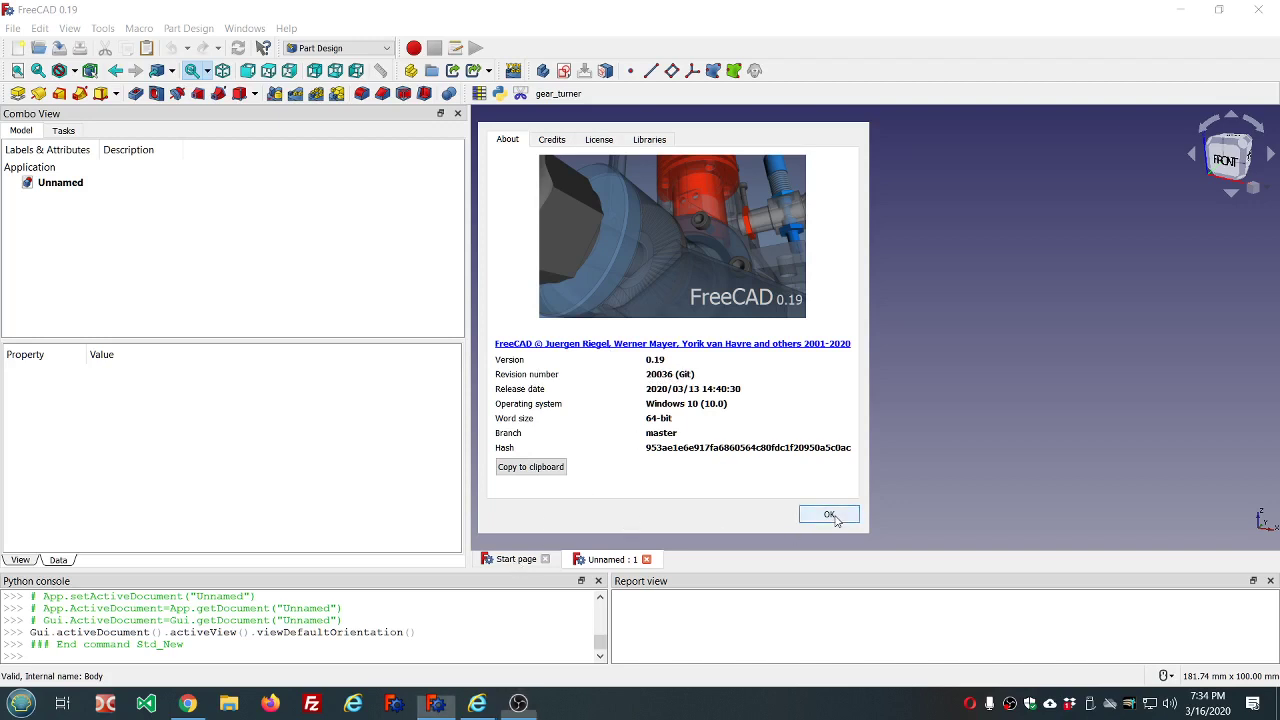
left_click(834, 516)
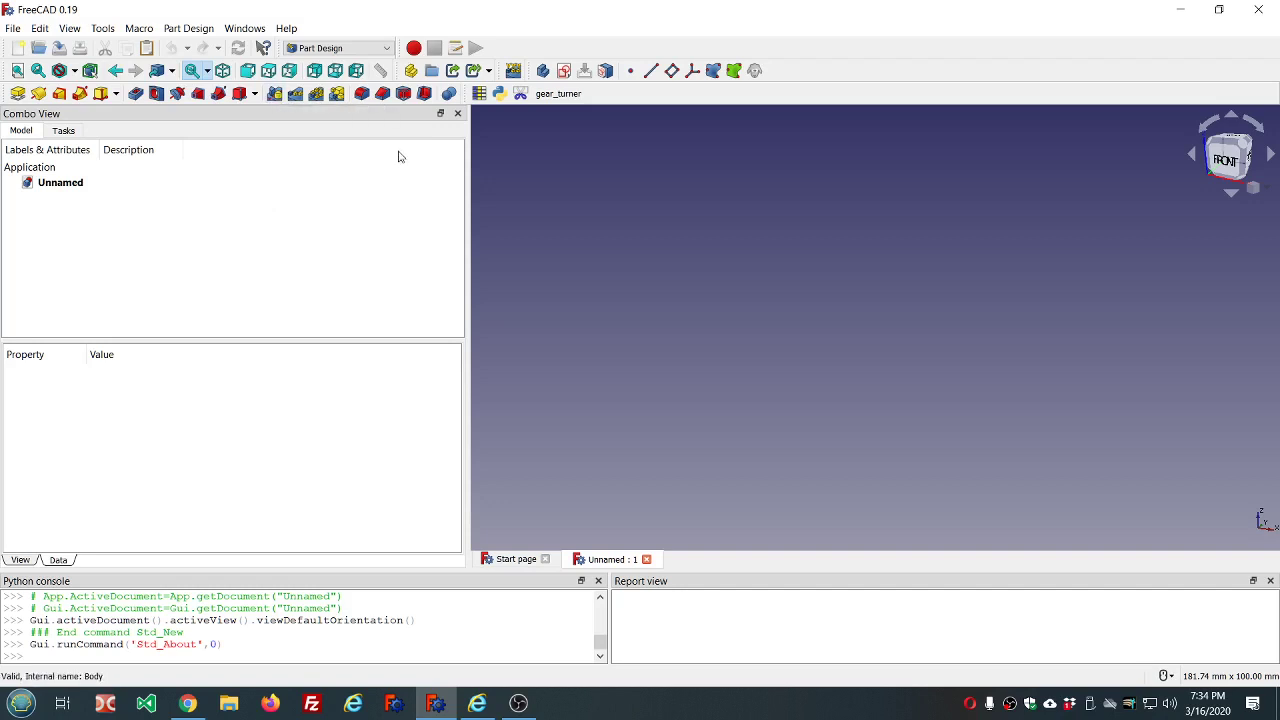
Create a new body with a sketch placed on the XY_Plane.
left_click(564, 70)
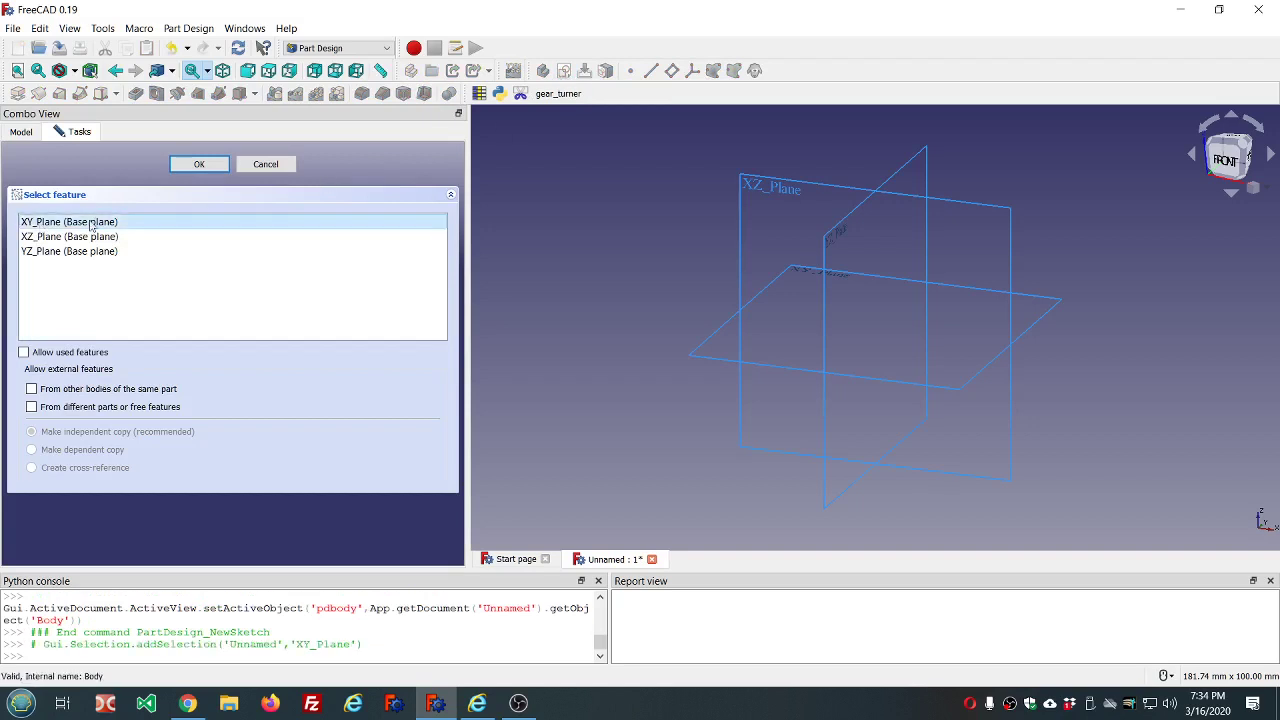
left_click(203, 165)
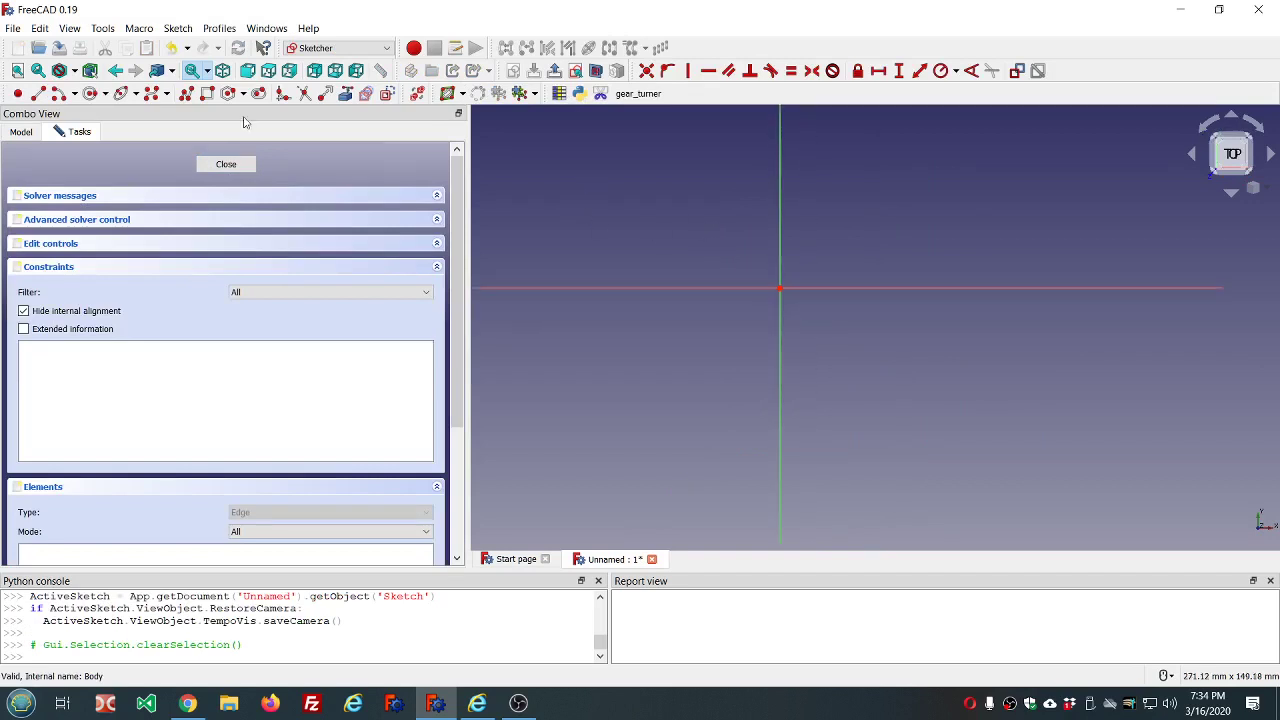
Draw a polyline from the vertical axis down to the origin, then along the horizontal axis.
left_click(187, 95)
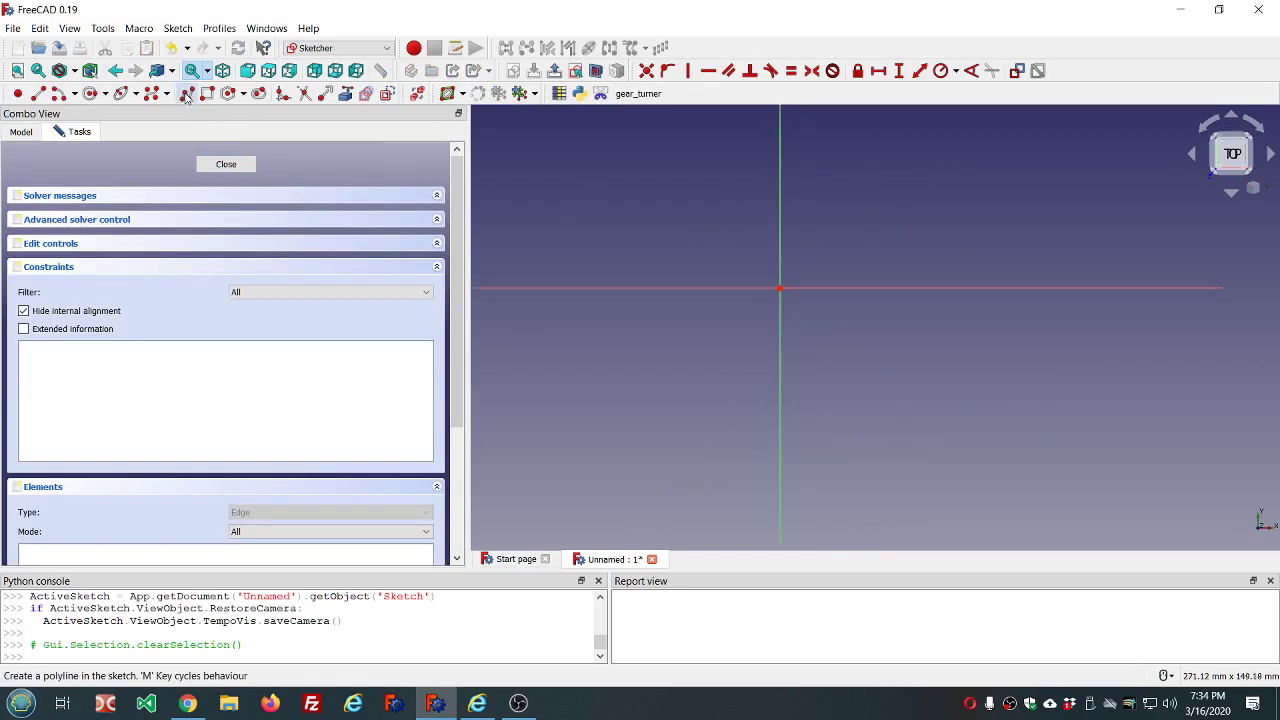
left_click(780, 148)
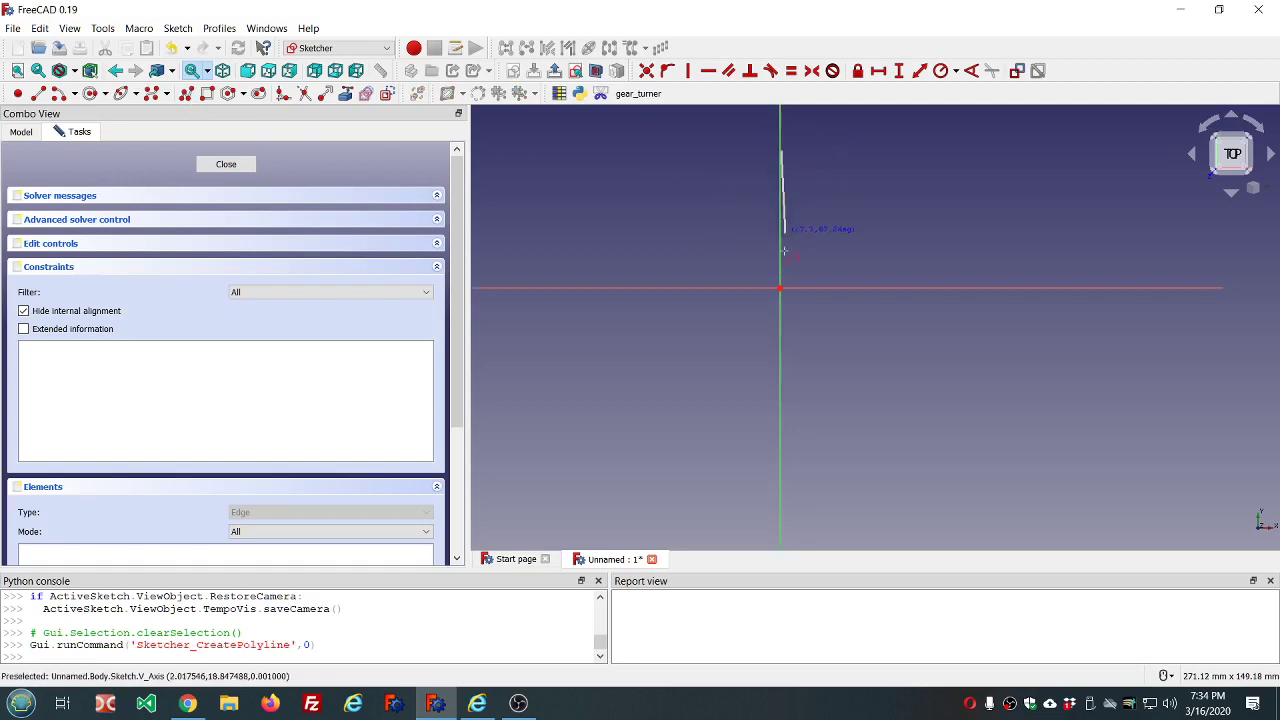
left_click(780, 288)
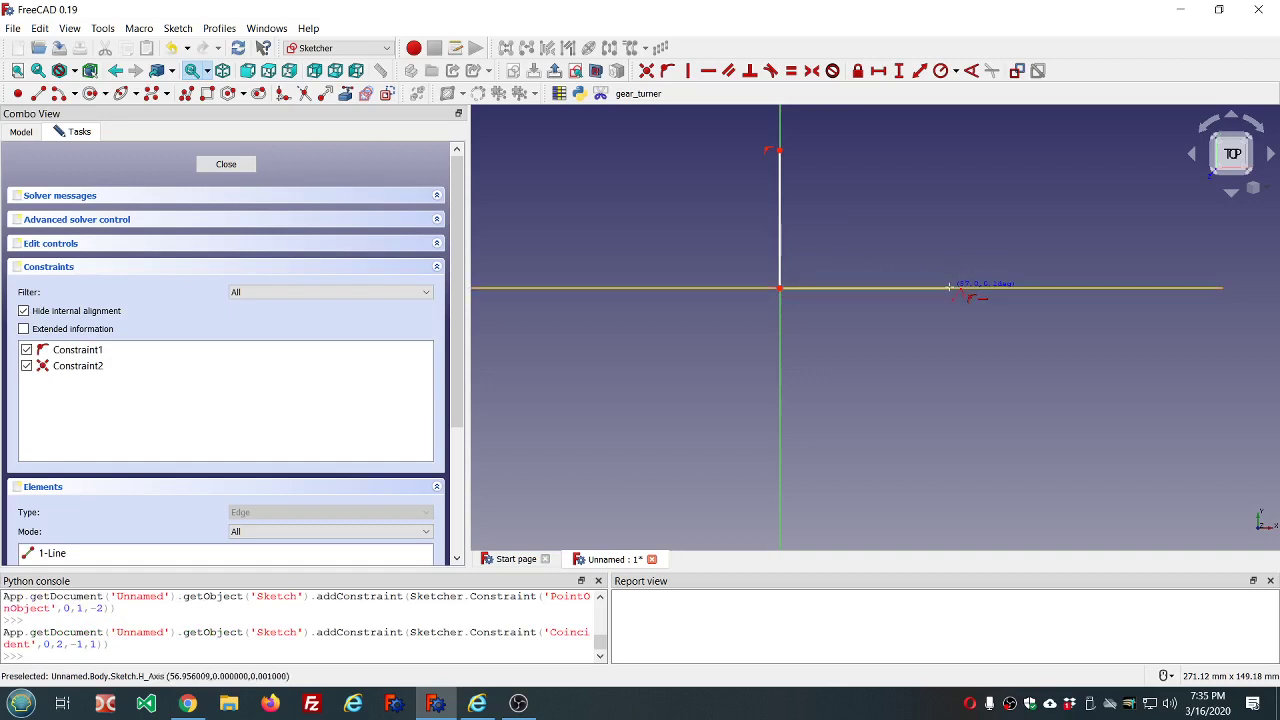
left_click(949, 288)
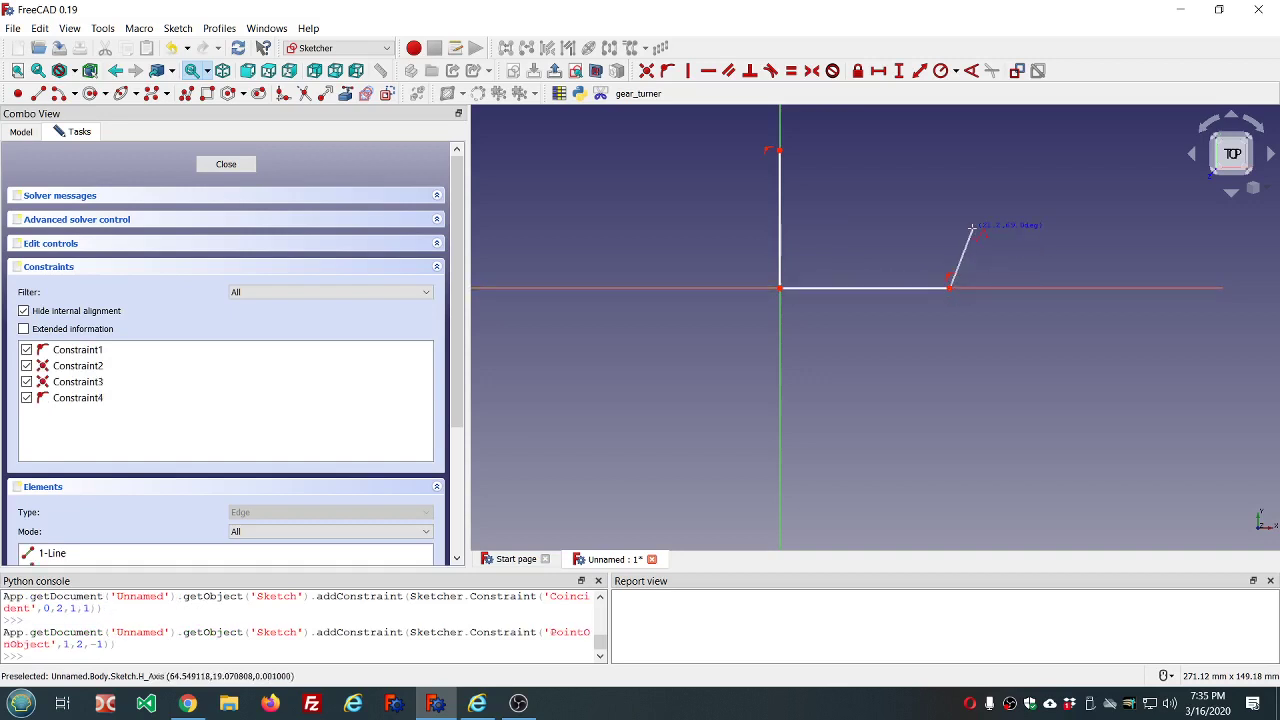
Continue with three tangent arcs, a knob and a concave notch, closing at the start point.
key("m")
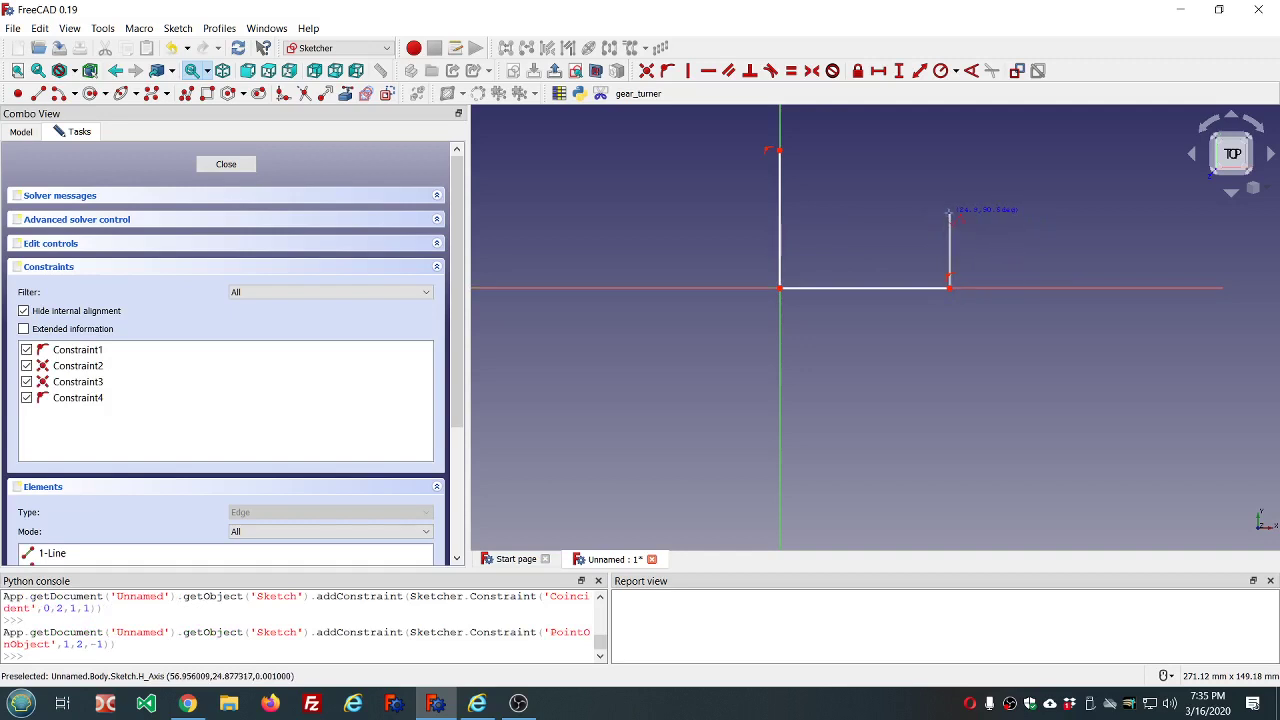
key("m")
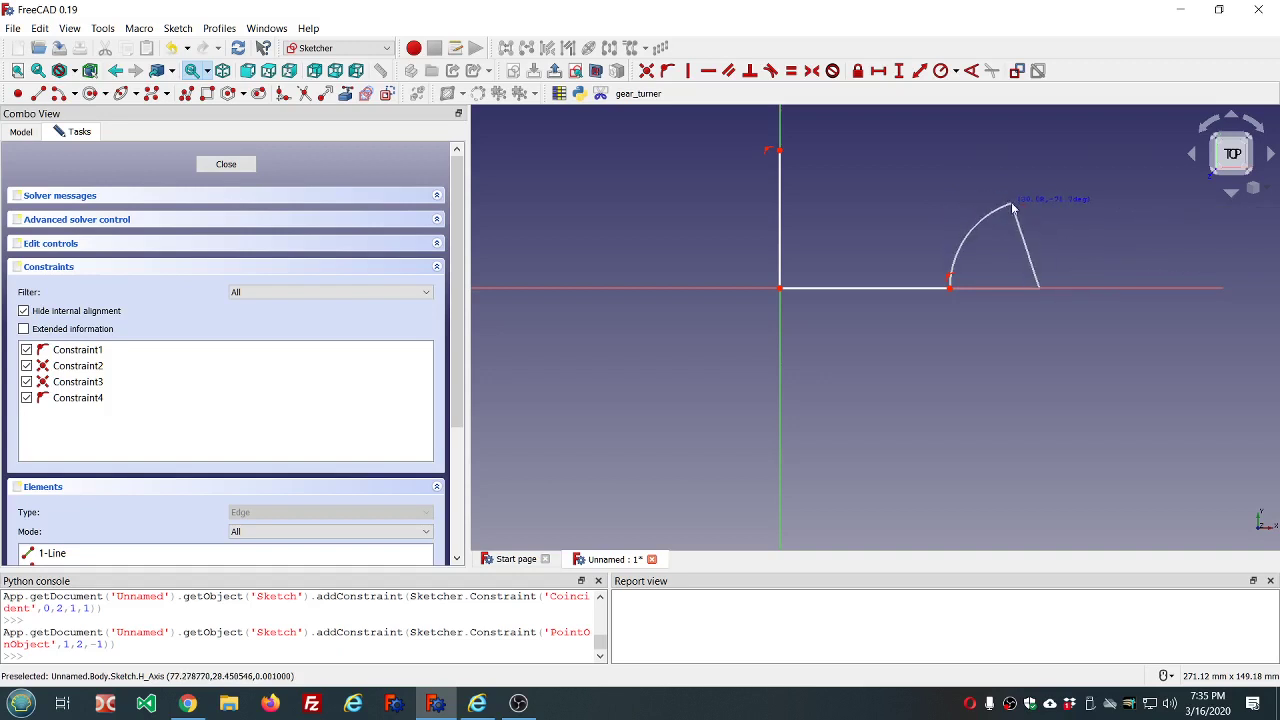
left_click(1011, 204)
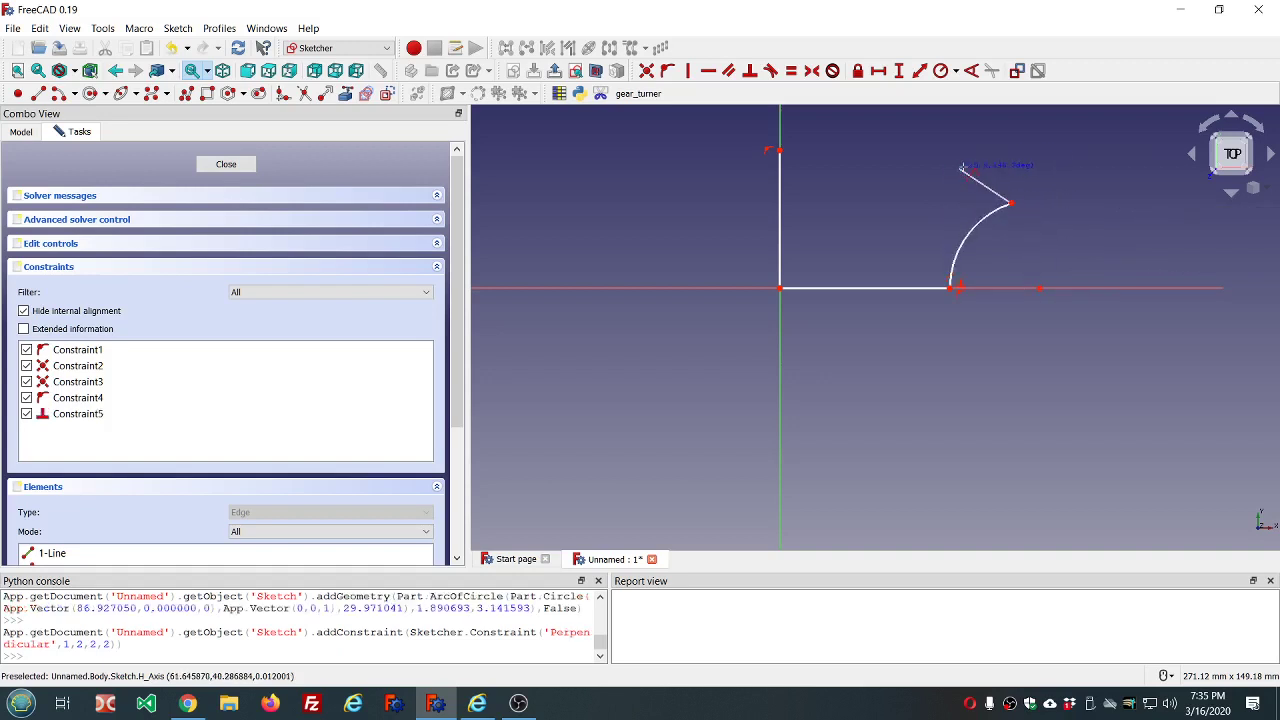
key("m")
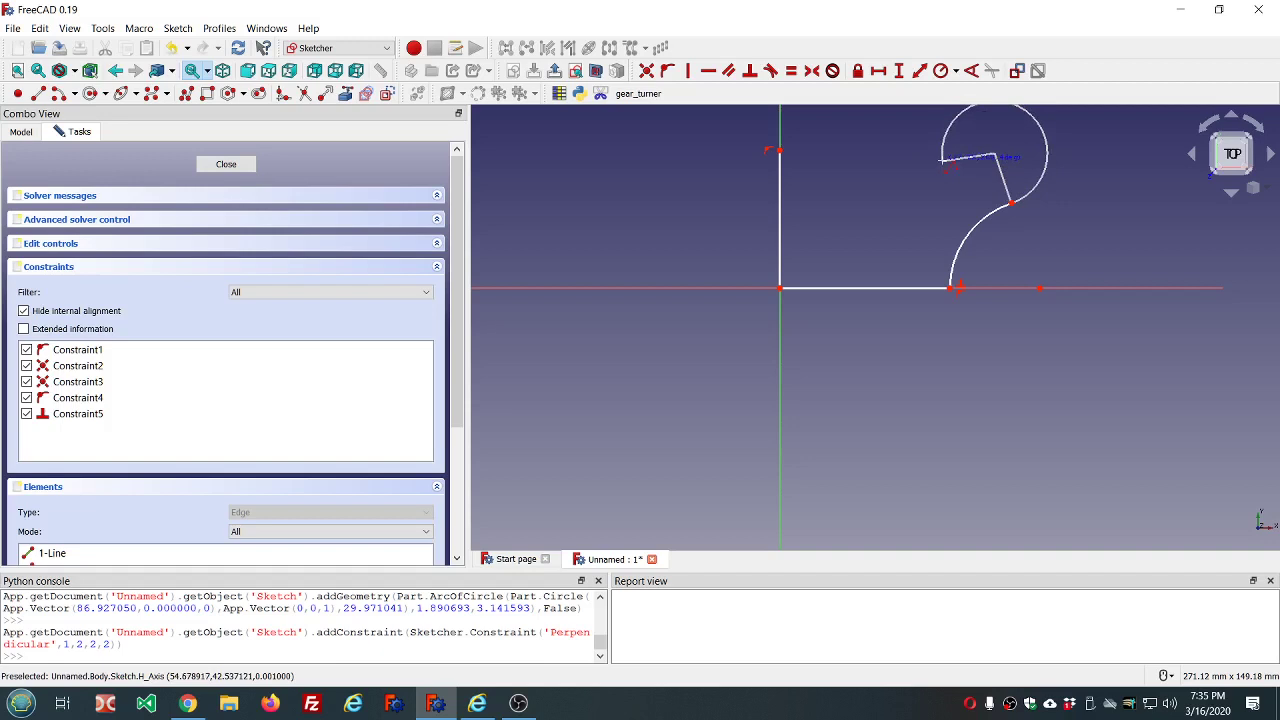
left_click(956, 155)
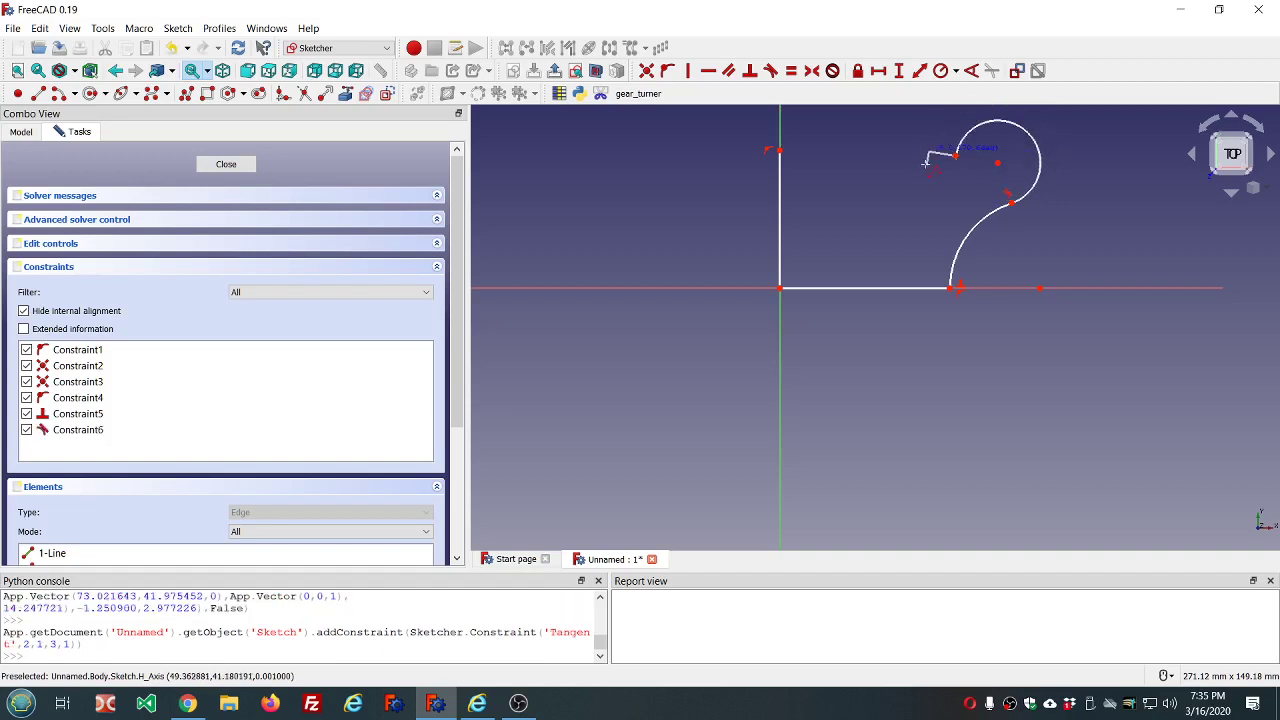
key("m")
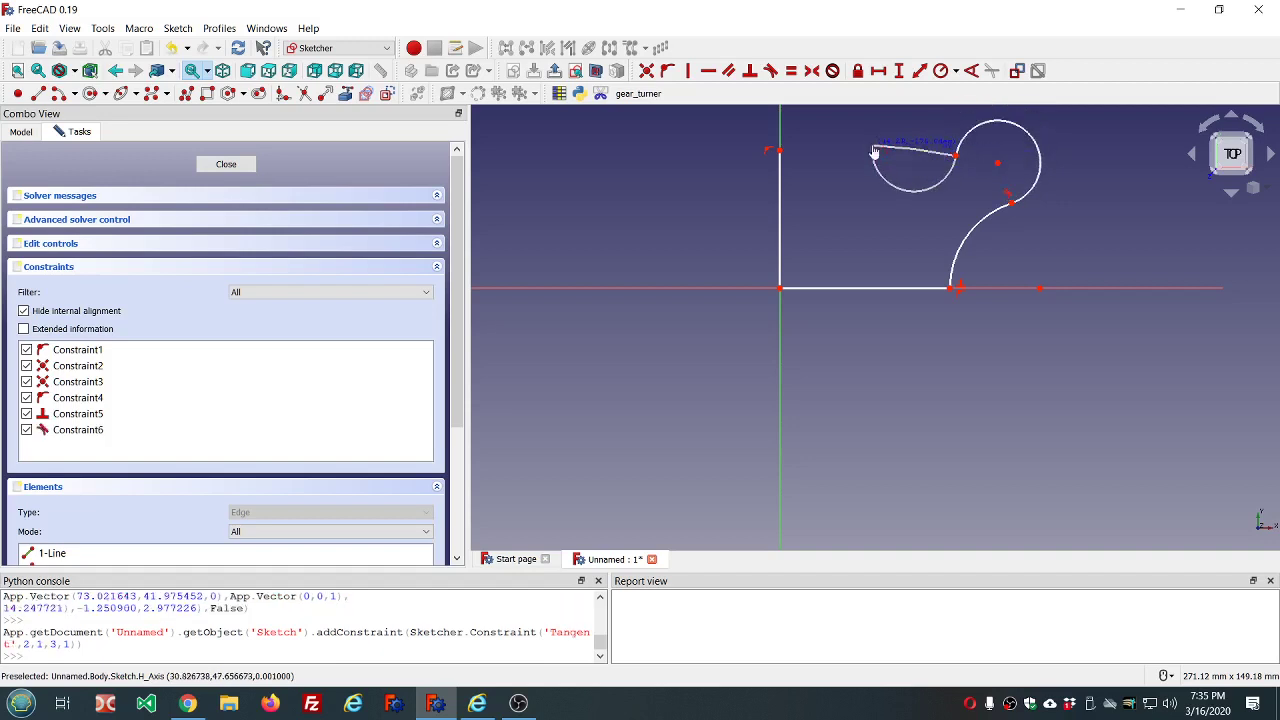
left_click(872, 148)
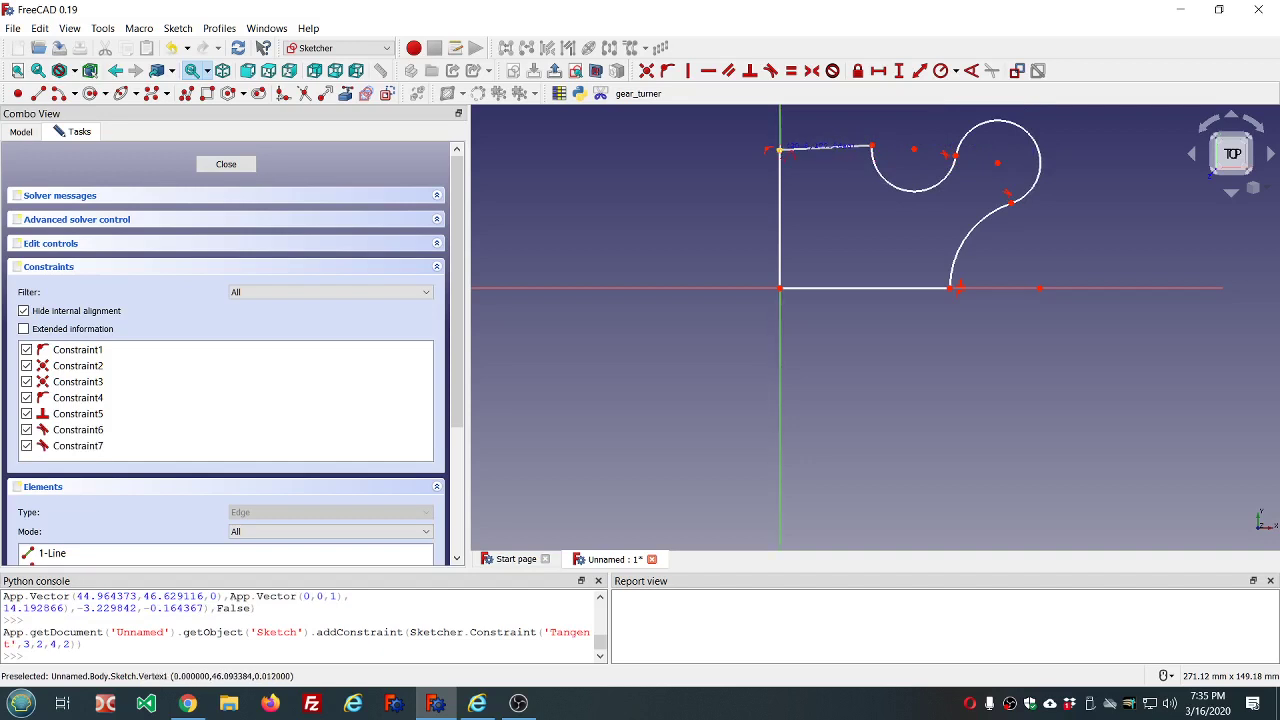
left_click(780, 149)
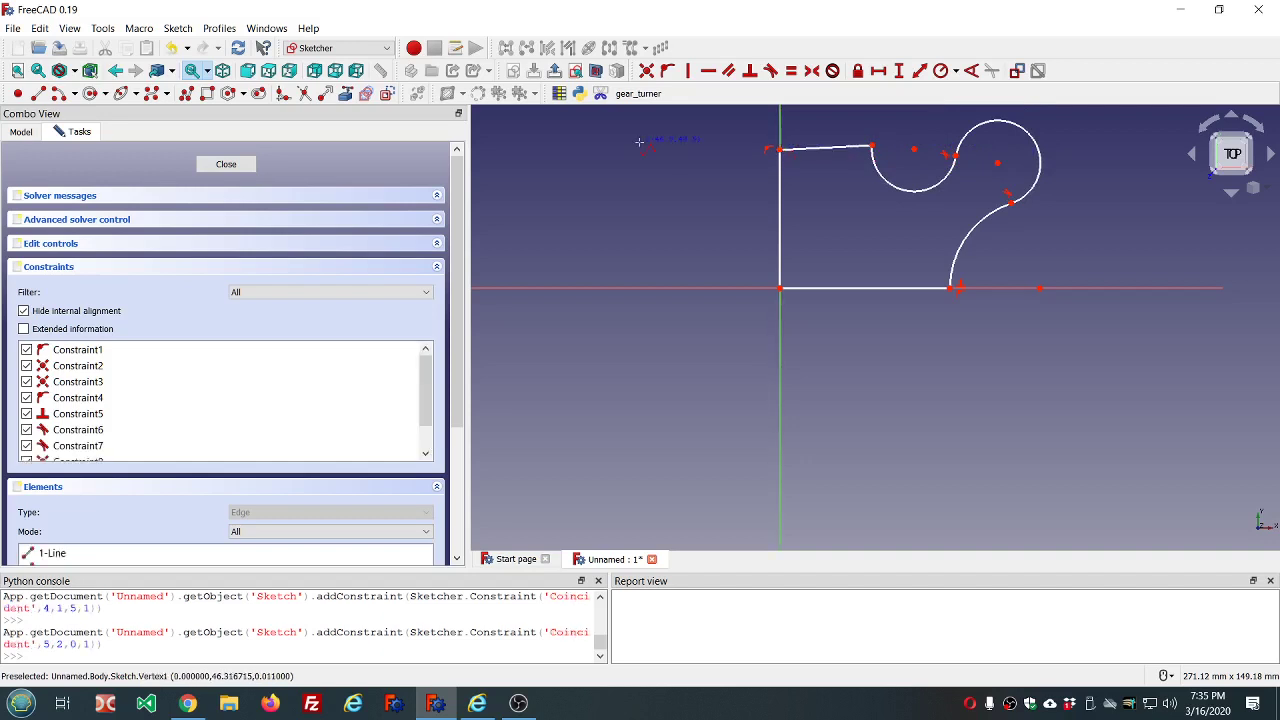
Close the sketch and view the finished profile from the top.
left_click(226, 164)
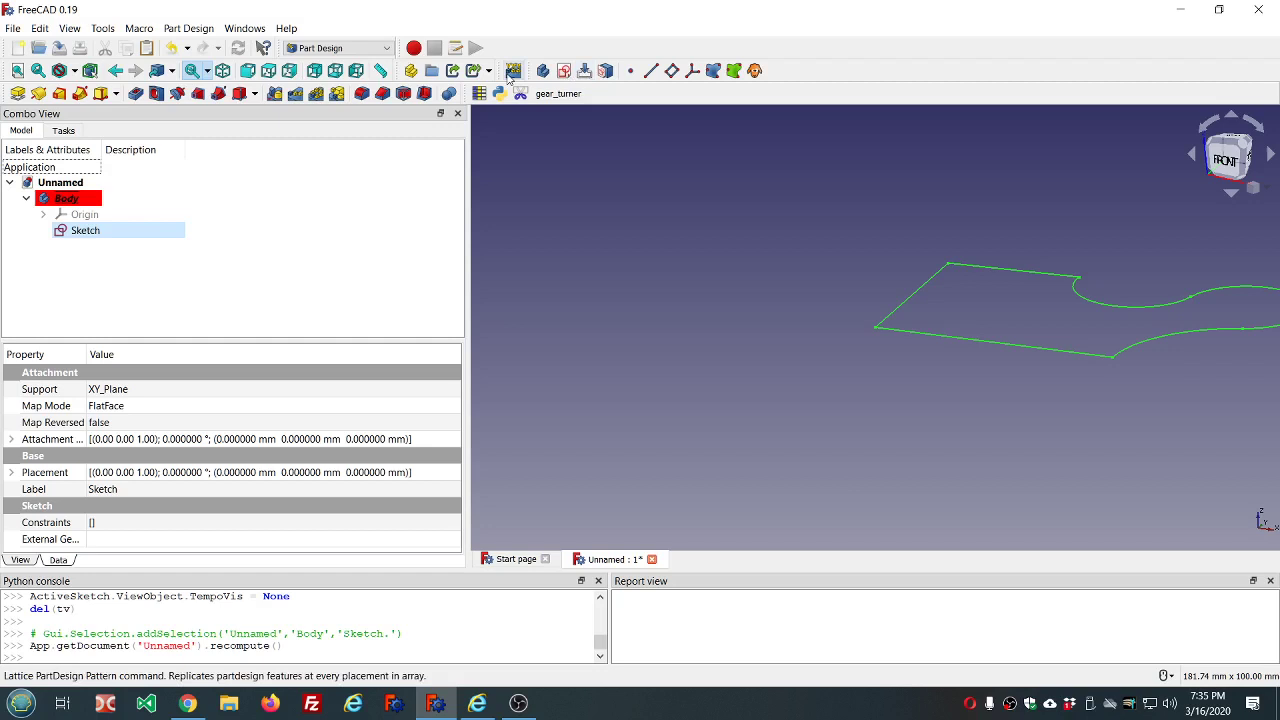
left_click(268, 70)
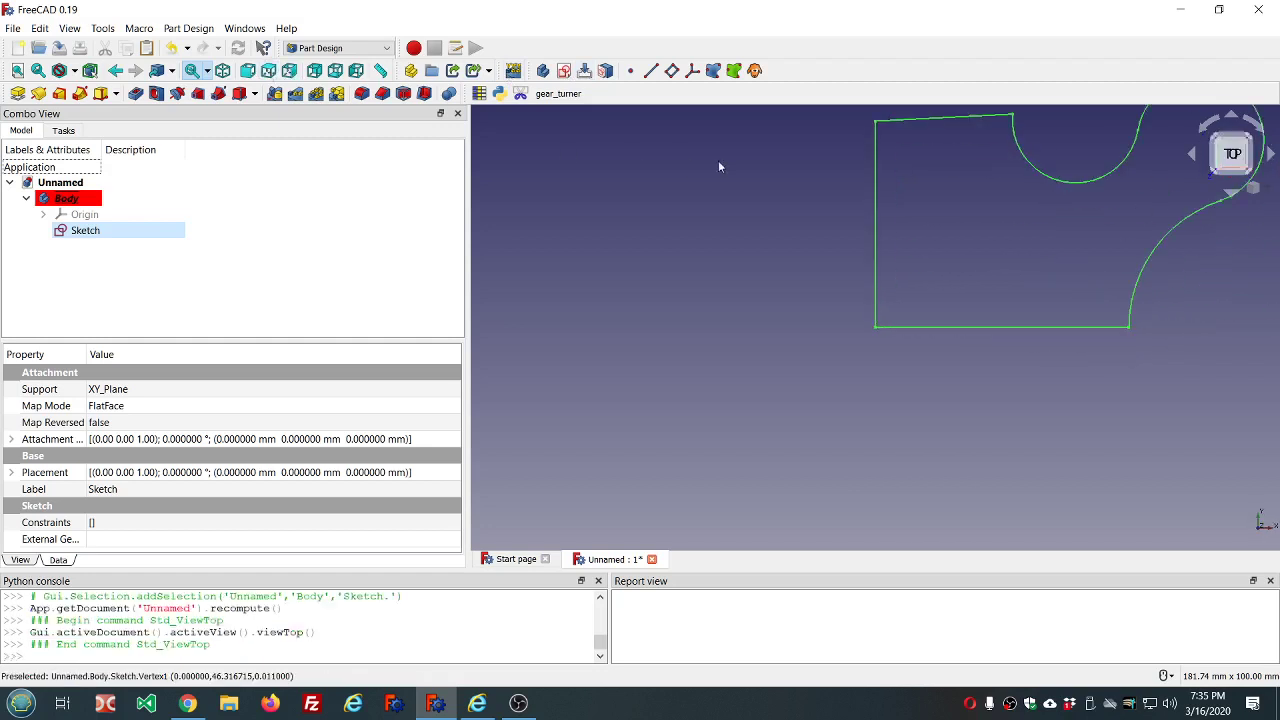
scroll(741, 161, "down", 6)
scroll(812, 119, "up", 4)
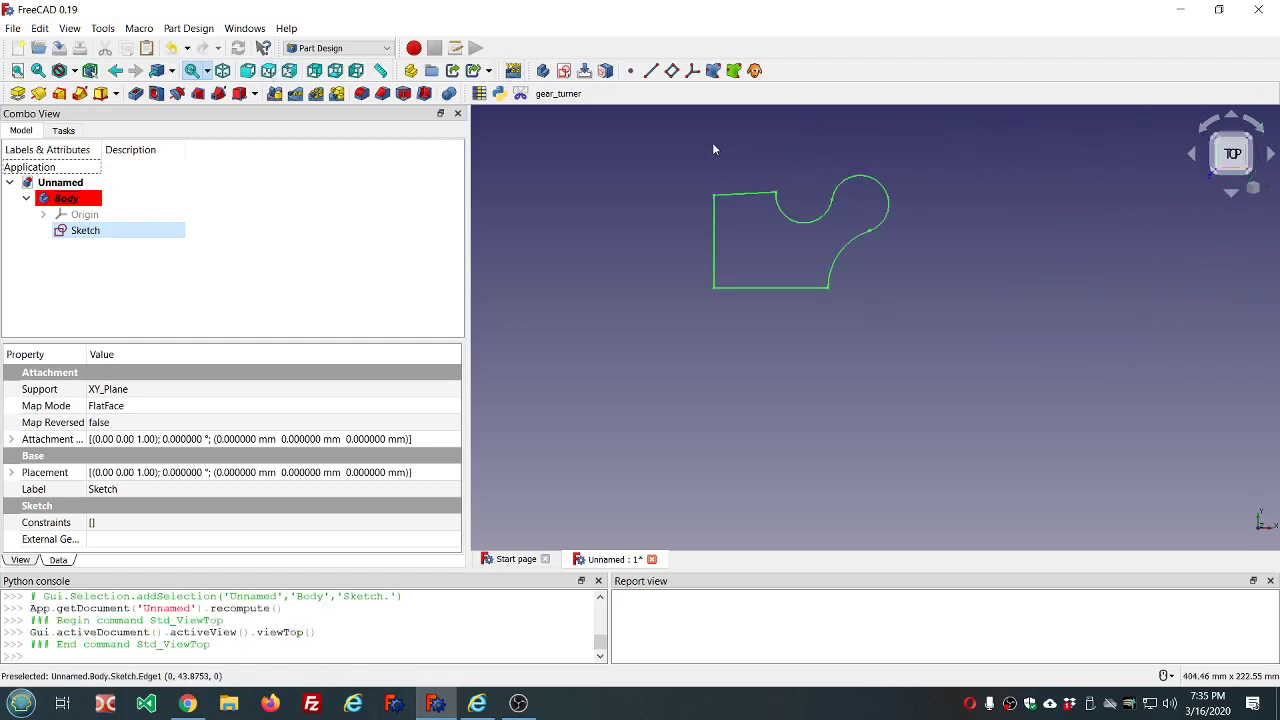
scroll(716, 147, "up", 2)
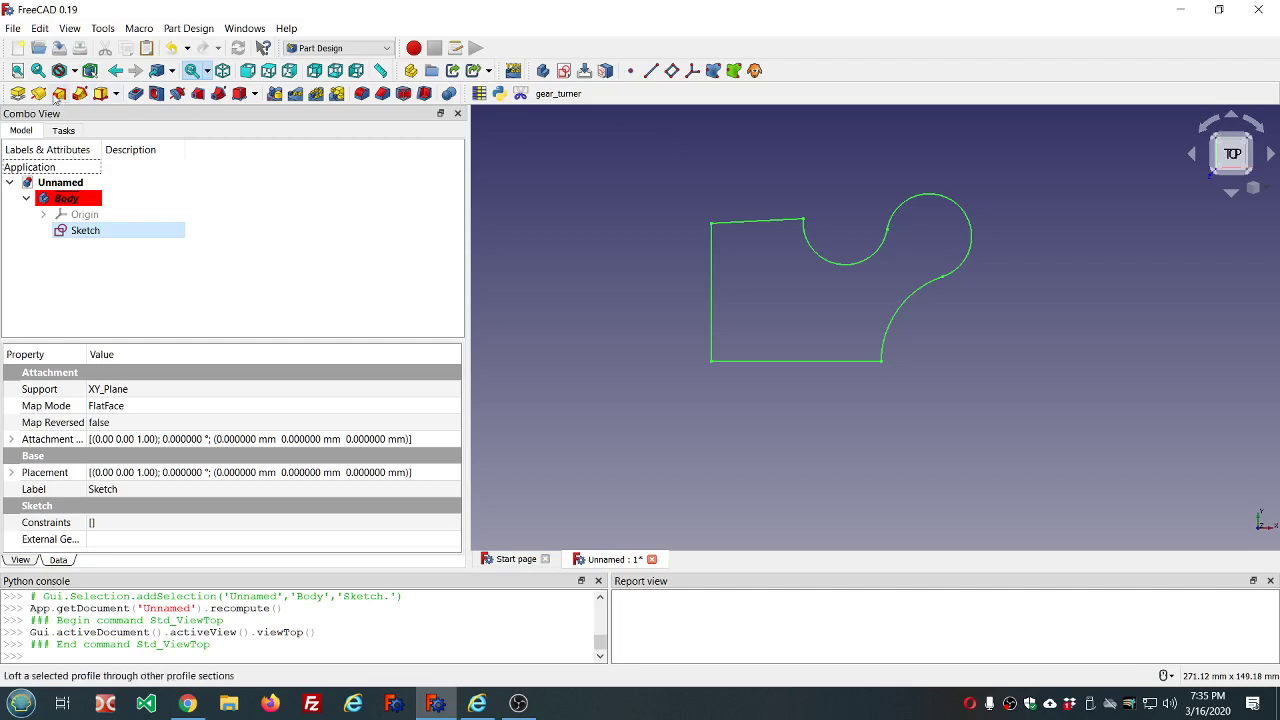
Pad the profile sketch to 10 mm and orbit to inspect the solid plate.
left_click(18, 94)
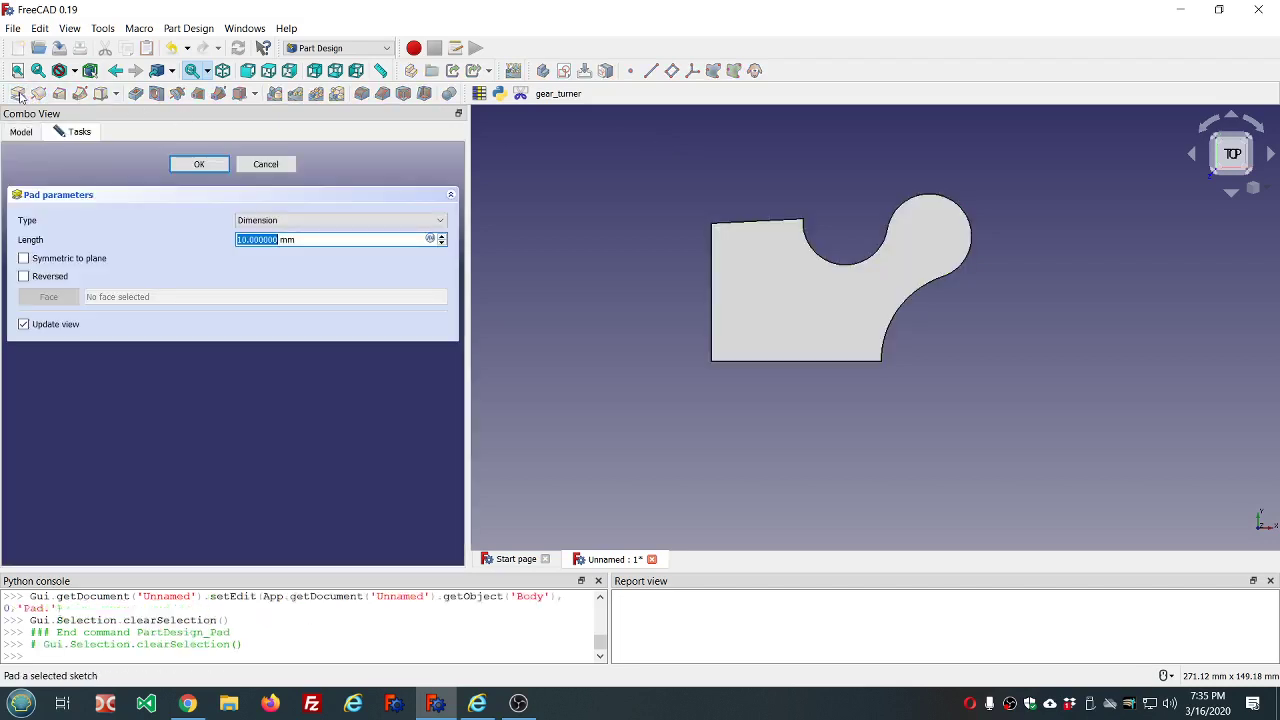
left_click(210, 164)
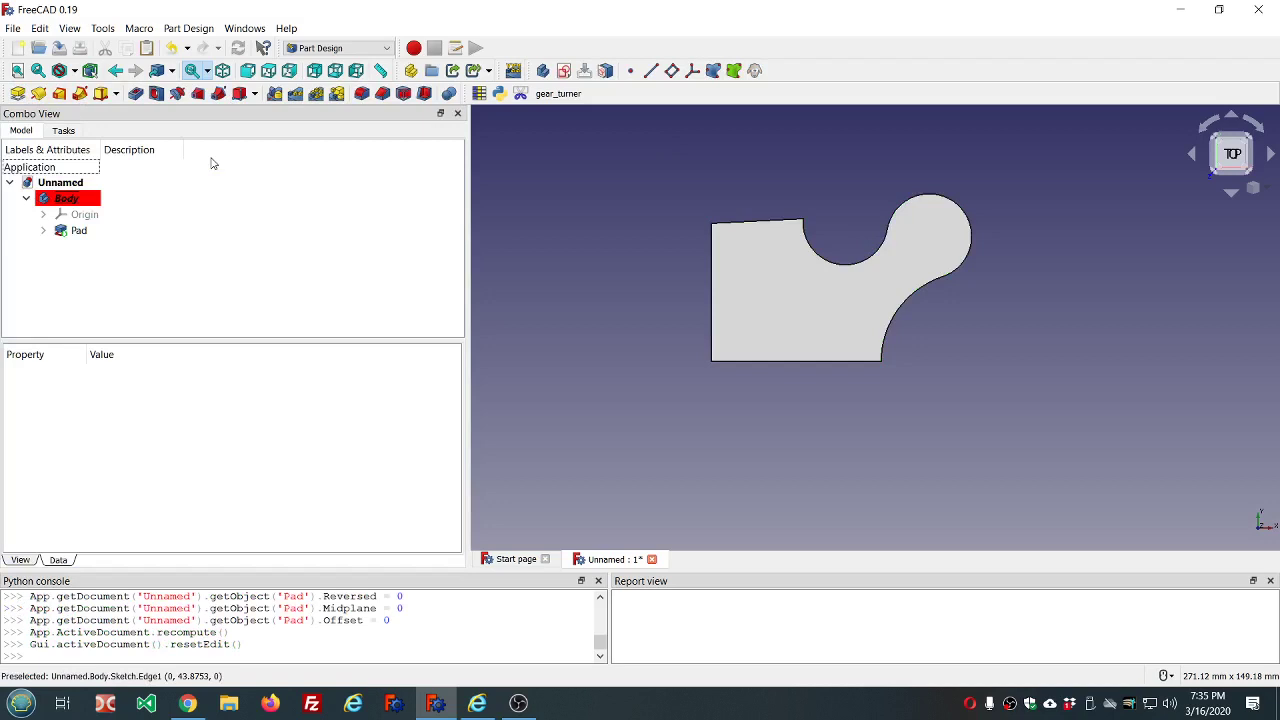
mouse_move(842, 448)
middle_mouse_down()
mouse_move(830, 365)
mouse_move(788, 440)
mouse_move(835, 440)
middle_mouse_up()
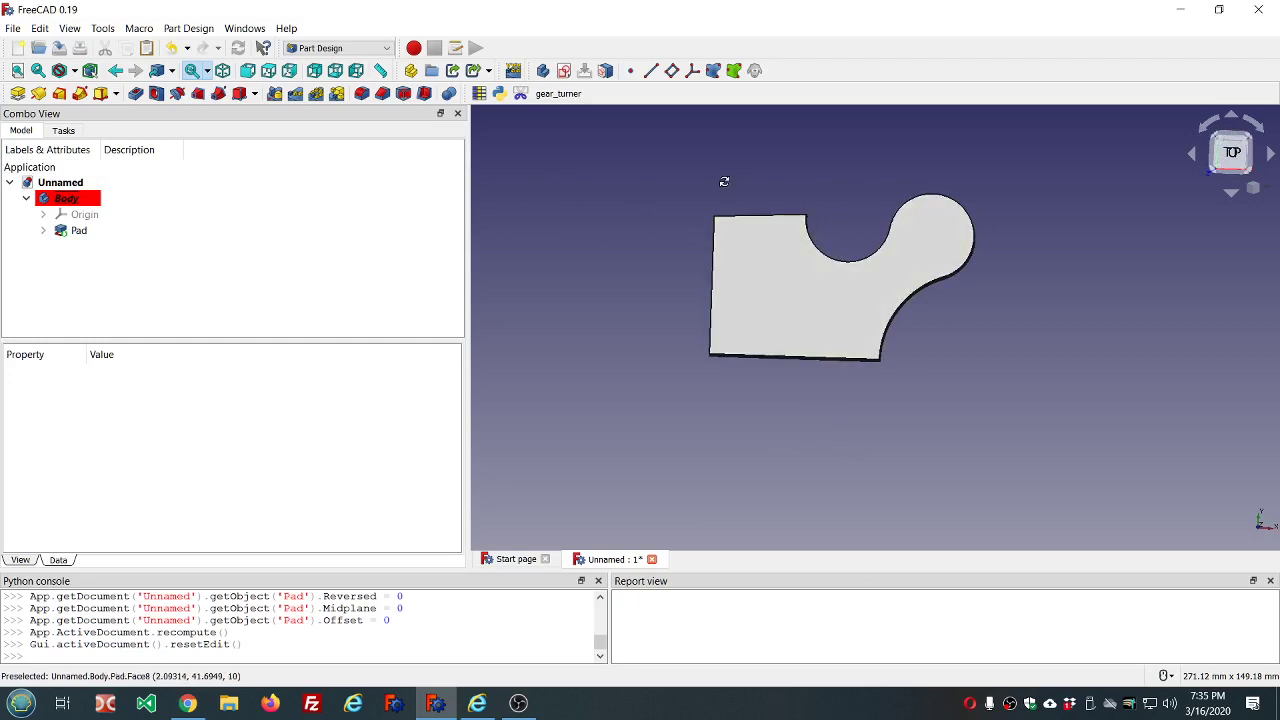
middle_click_drag(724, 184, 720, 186)
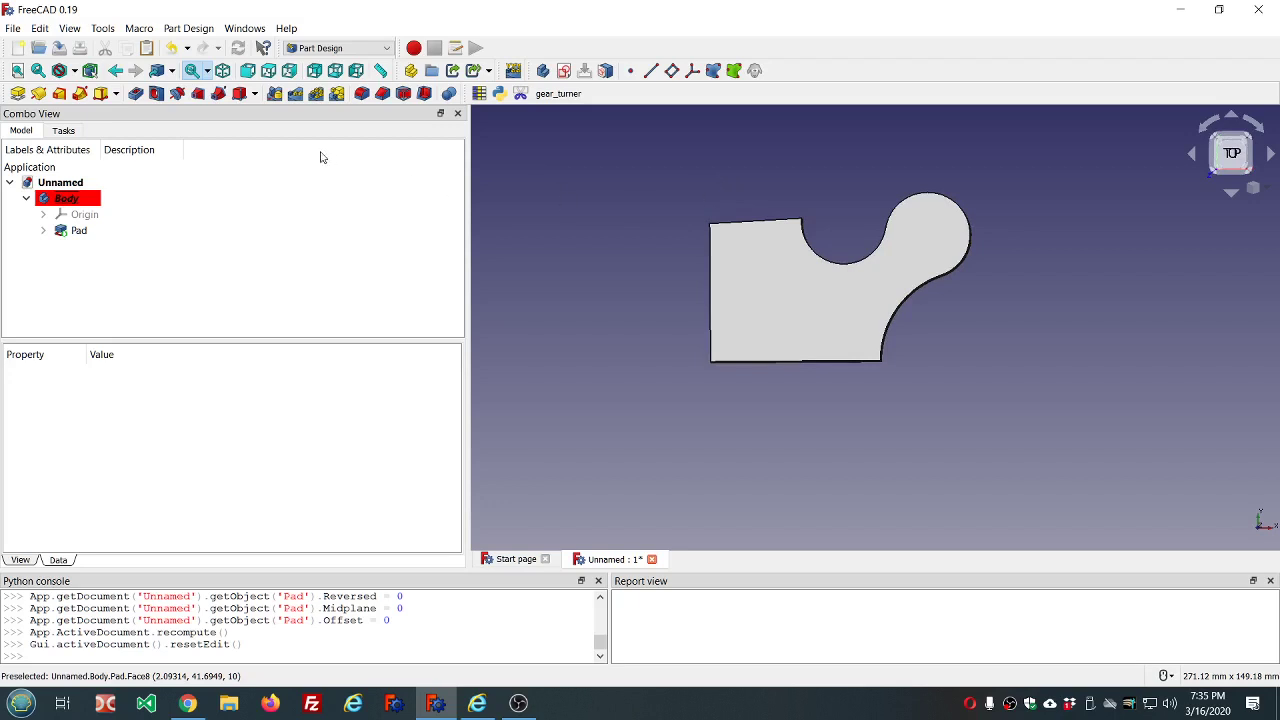
Start a Mirrored feature on the pad and preview the horizontal sketch axis and Base XY plane.
left_click(274, 94)
scroll(754, 200, "down", 4)
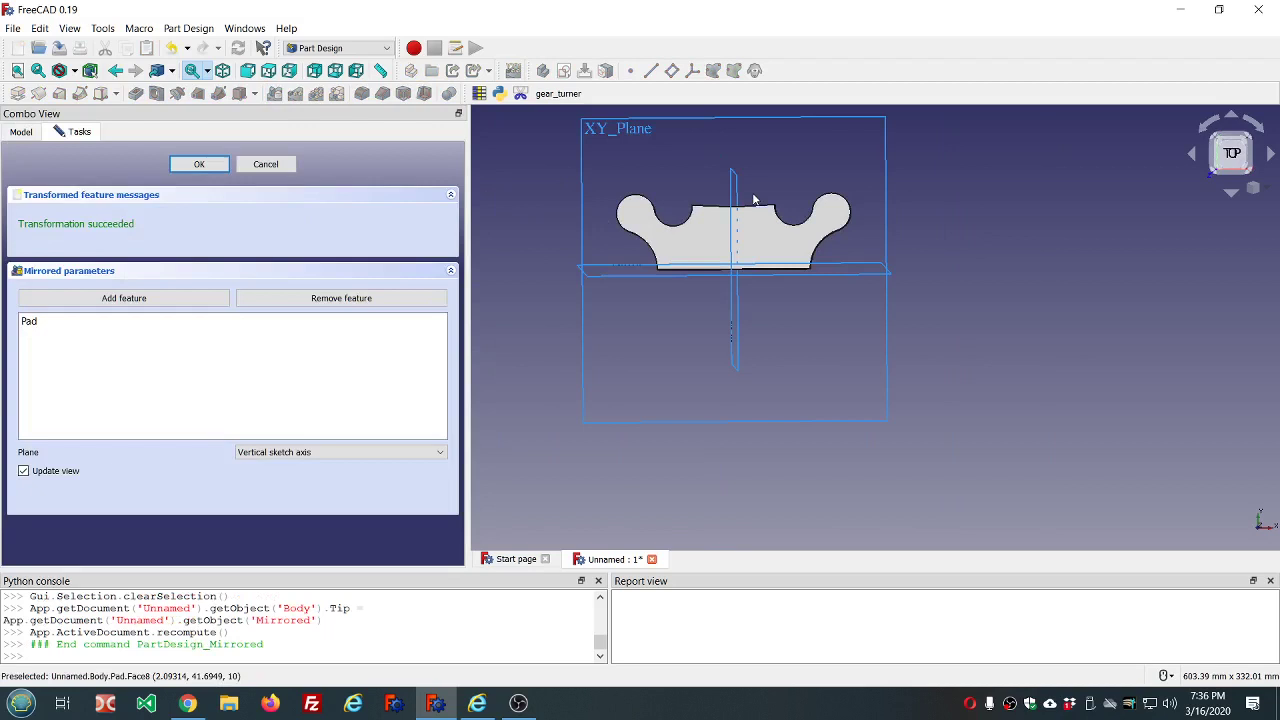
scroll(672, 187, "up", 2)
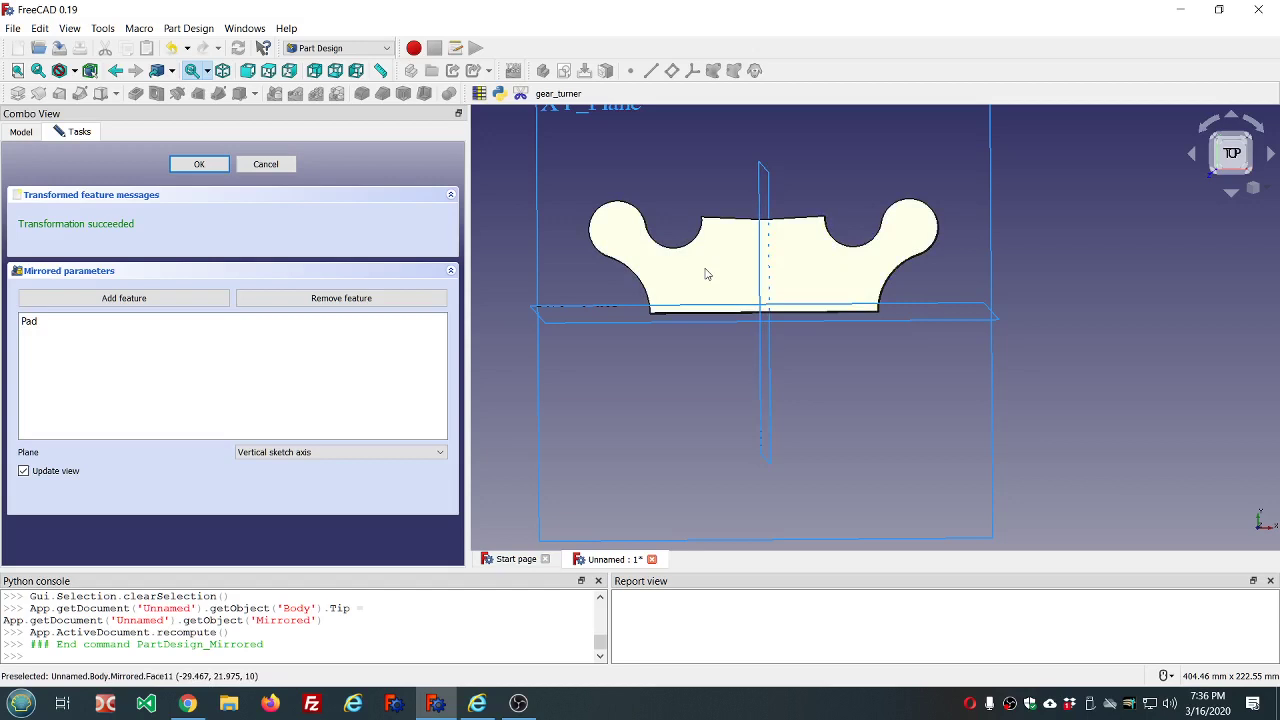
left_click(440, 454)
left_click(390, 475)
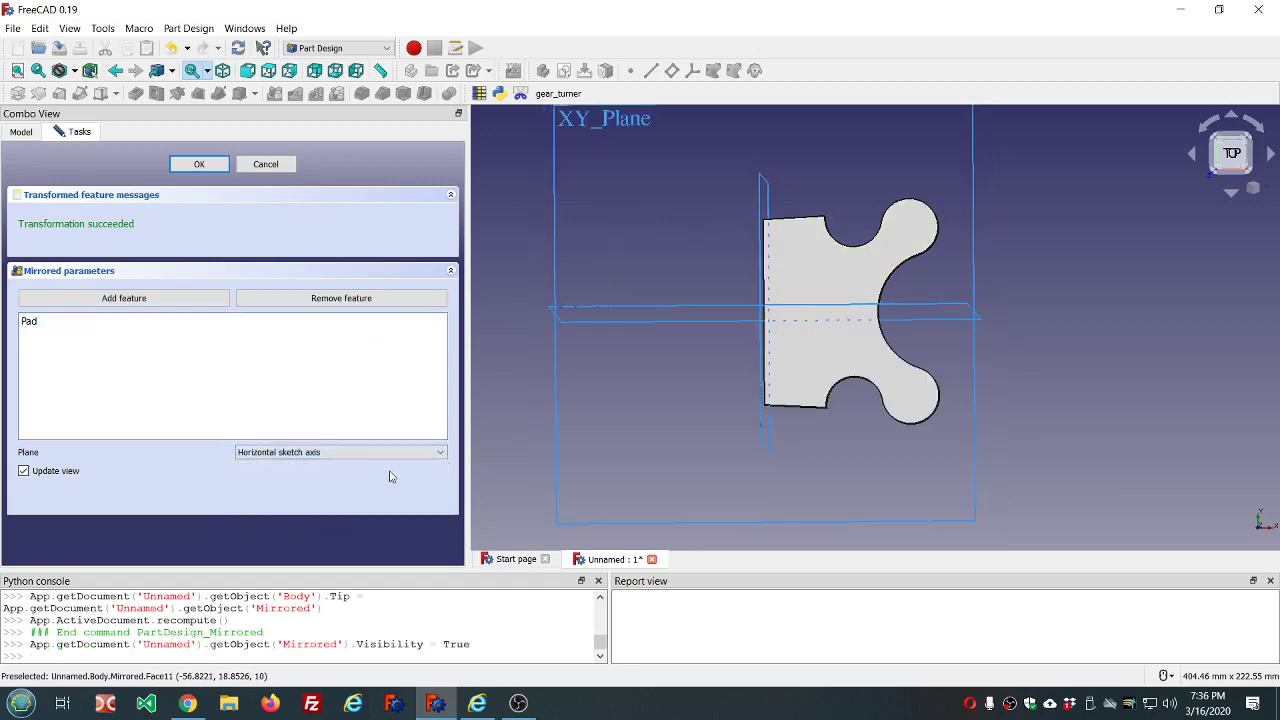
left_click(441, 453)
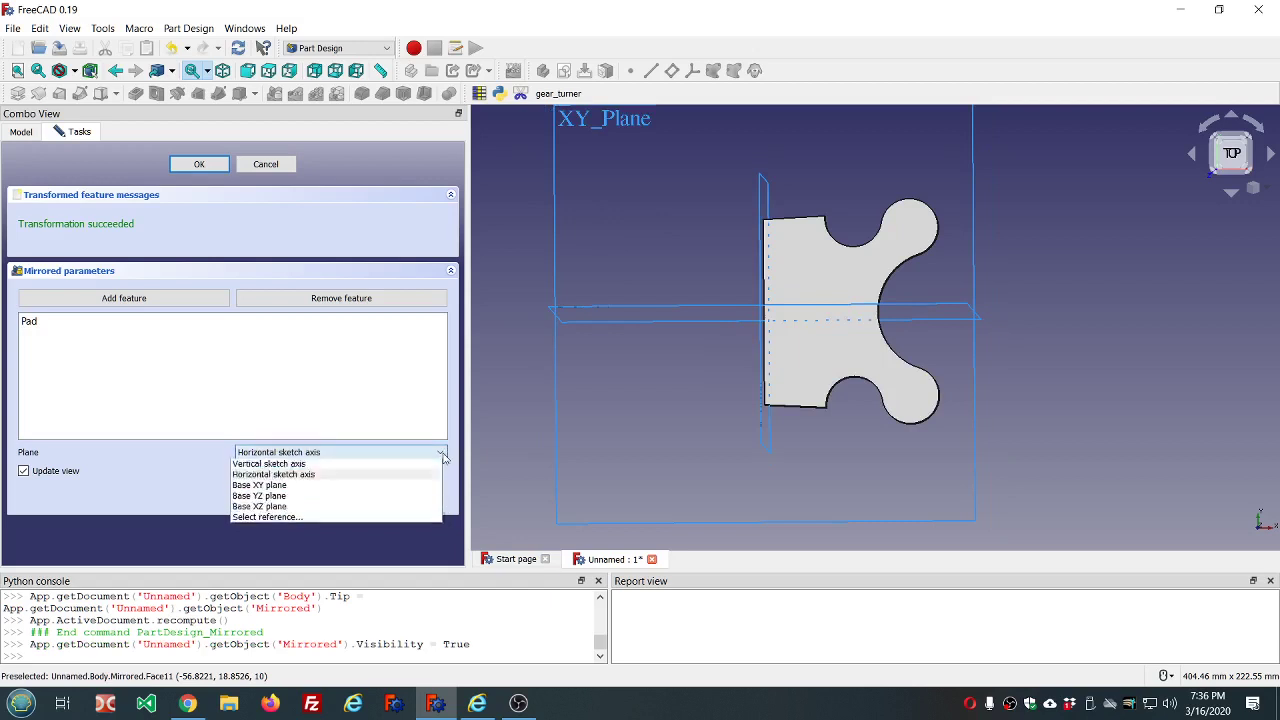
left_click(338, 486)
middle_click_drag(954, 423, 941, 362)
Preview mirroring across the horizontal and vertical sketch axes and the Base XY and YZ planes.
left_click(442, 455)
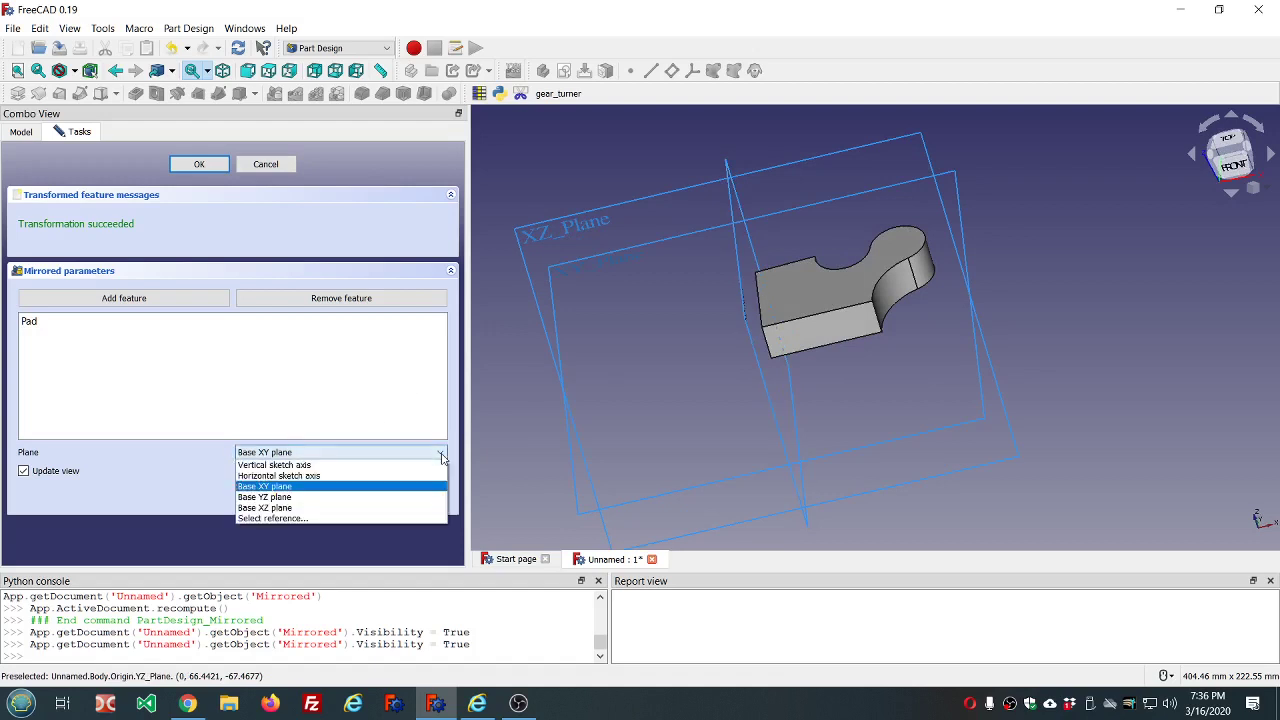
left_click(390, 476)
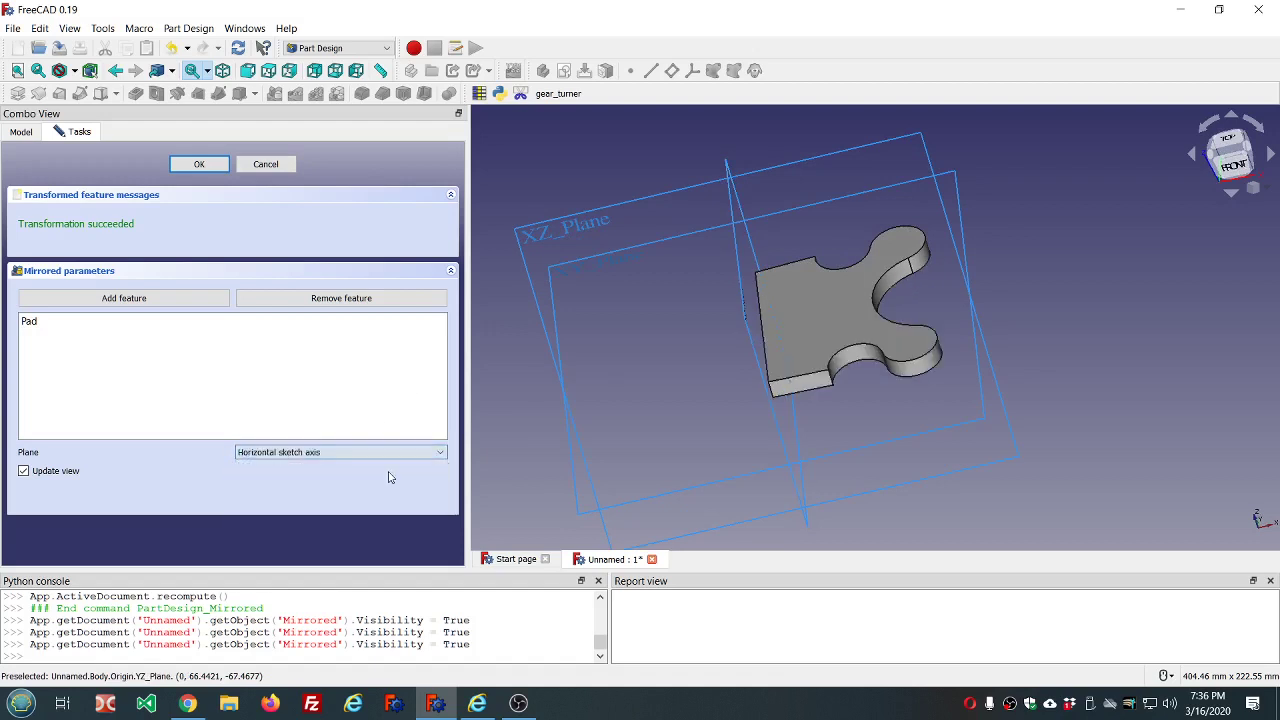
left_click(441, 455)
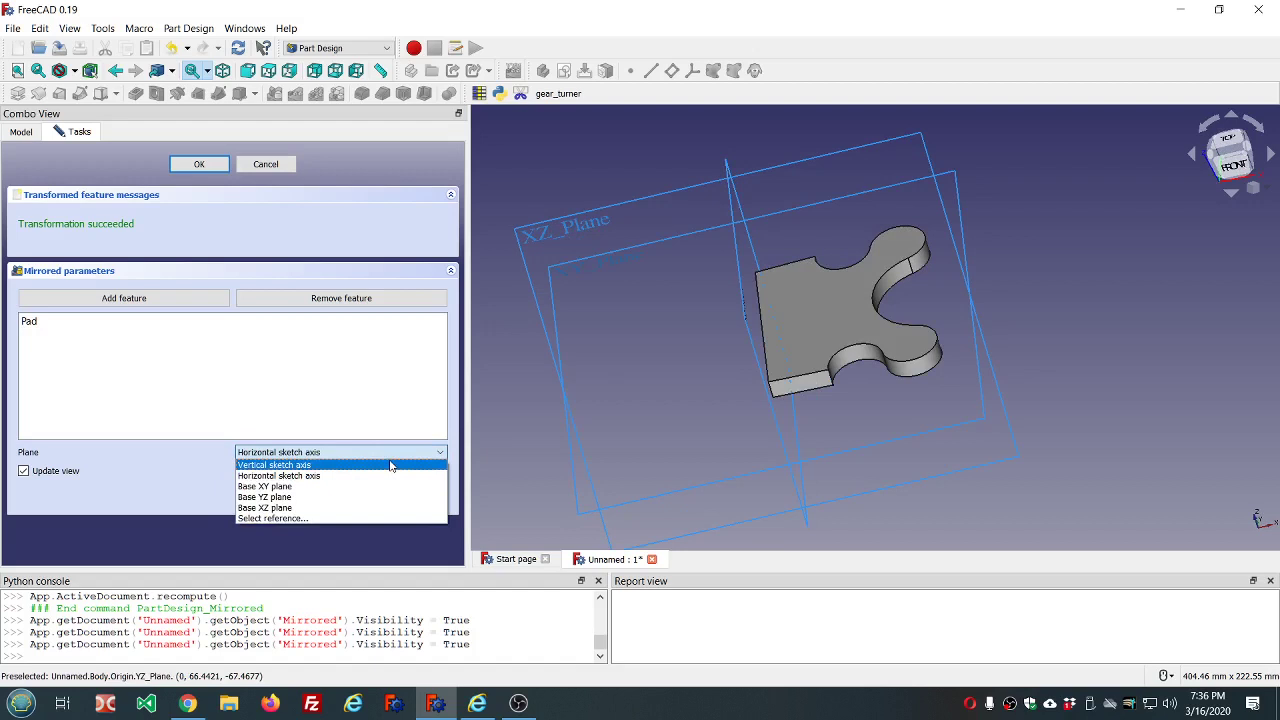
left_click(428, 456)
left_click(432, 456)
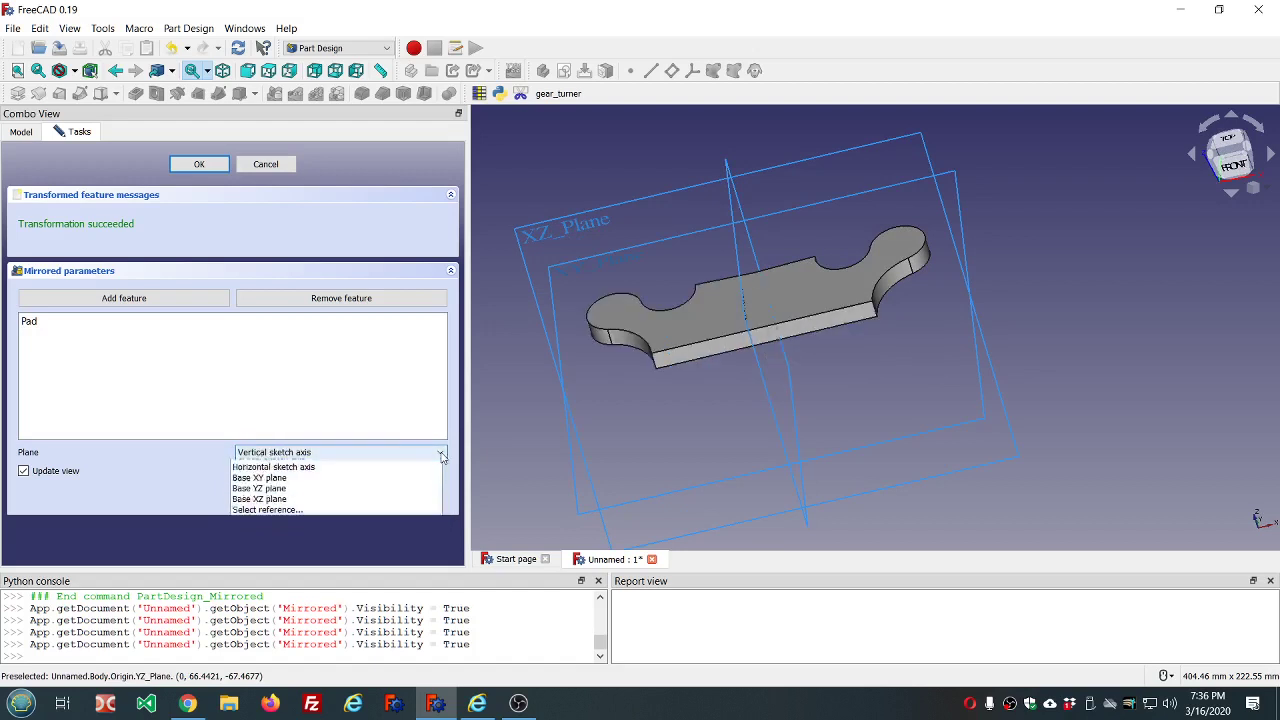
left_click(428, 489)
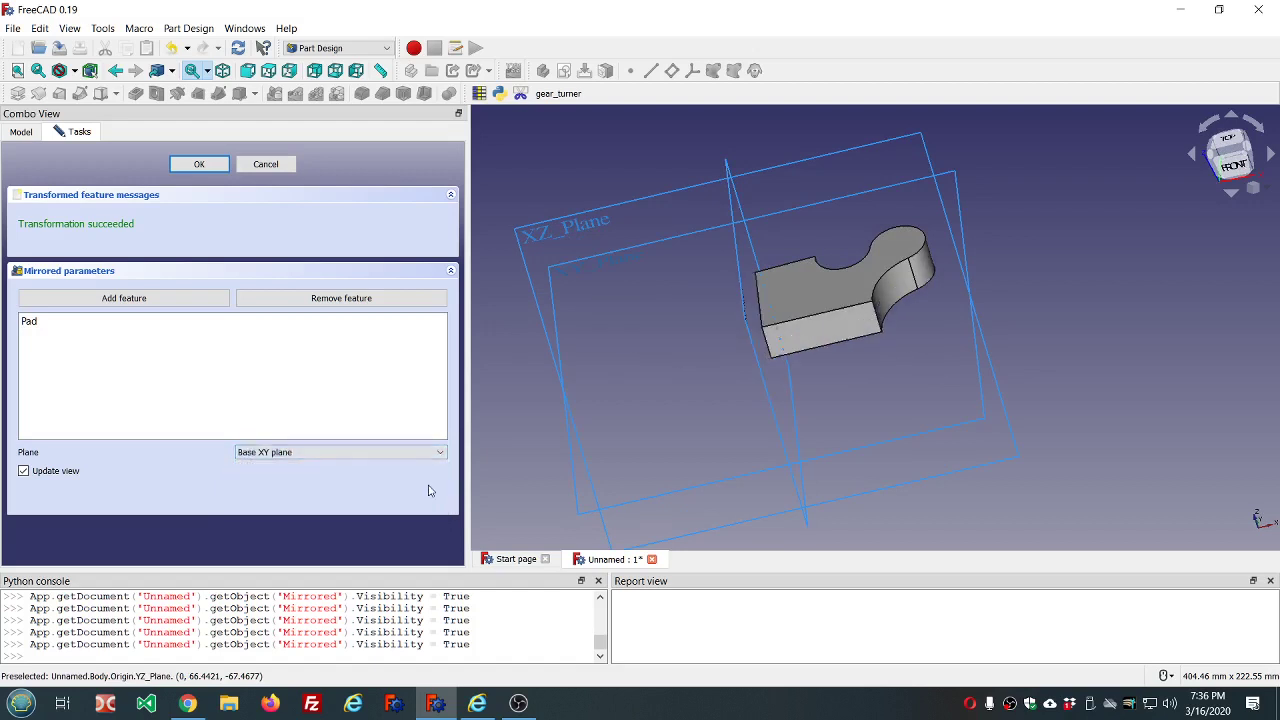
left_click(440, 453)
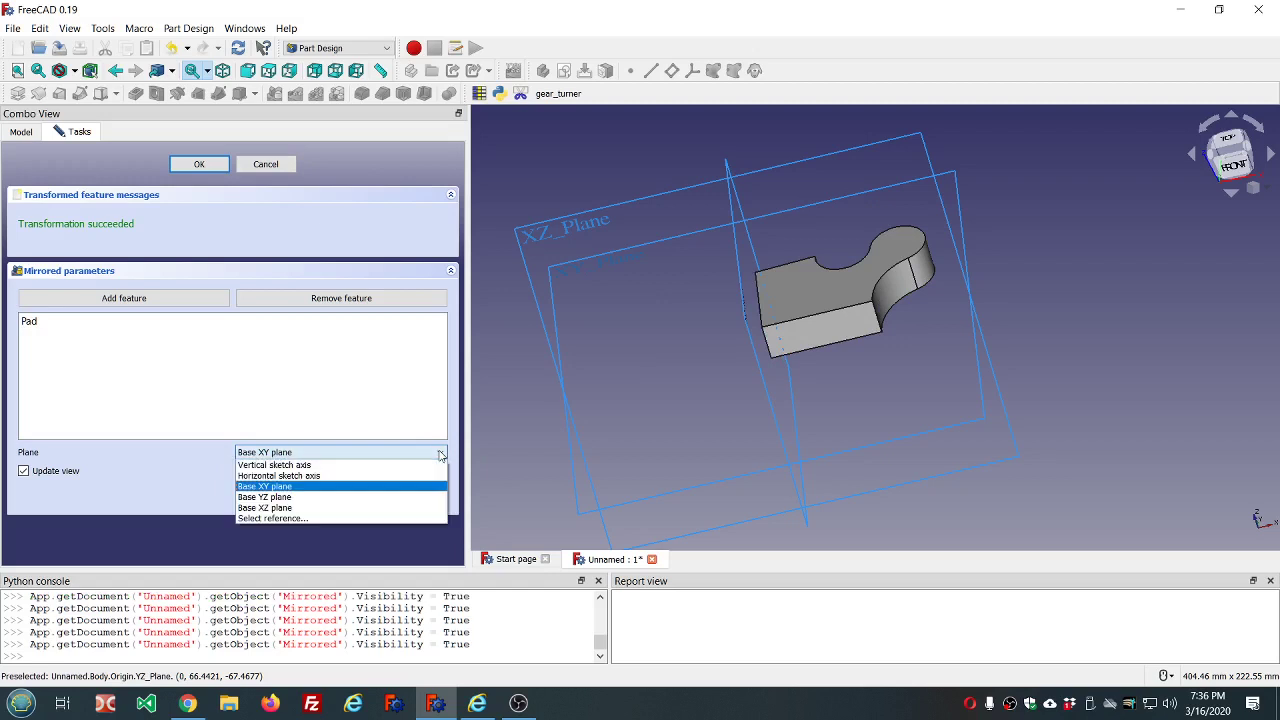
left_click(370, 497)
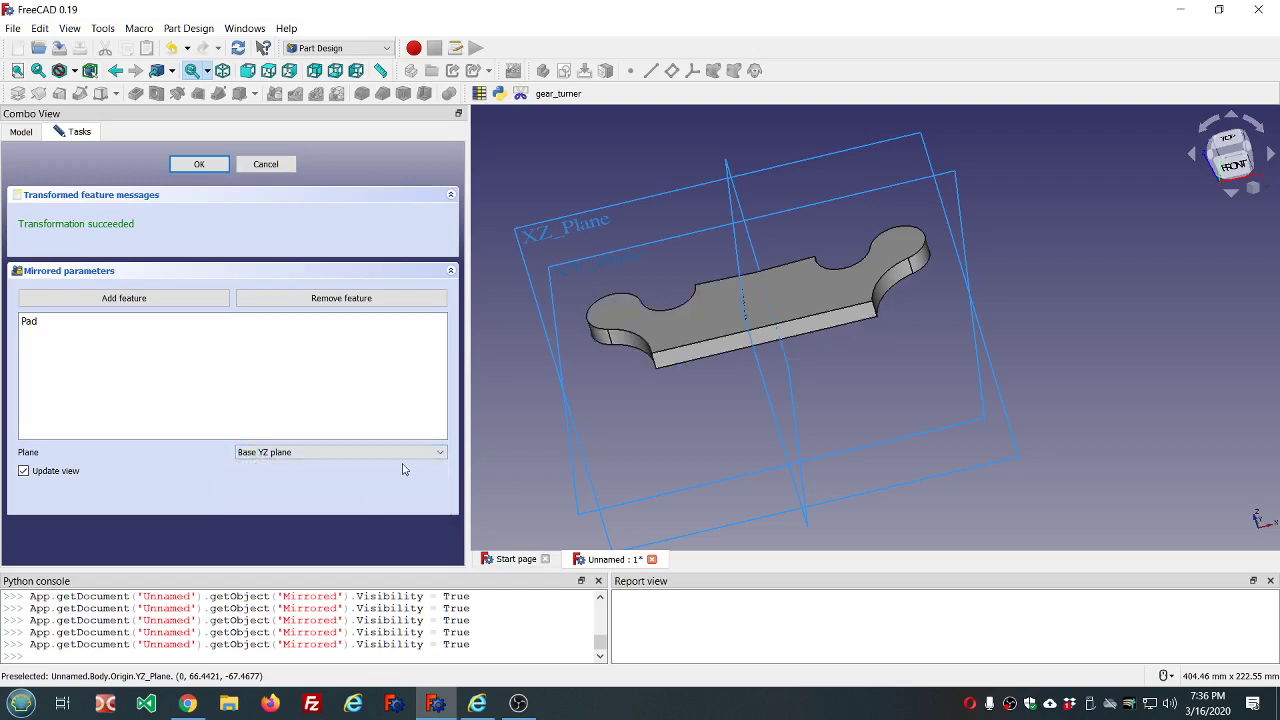
left_click(442, 453)
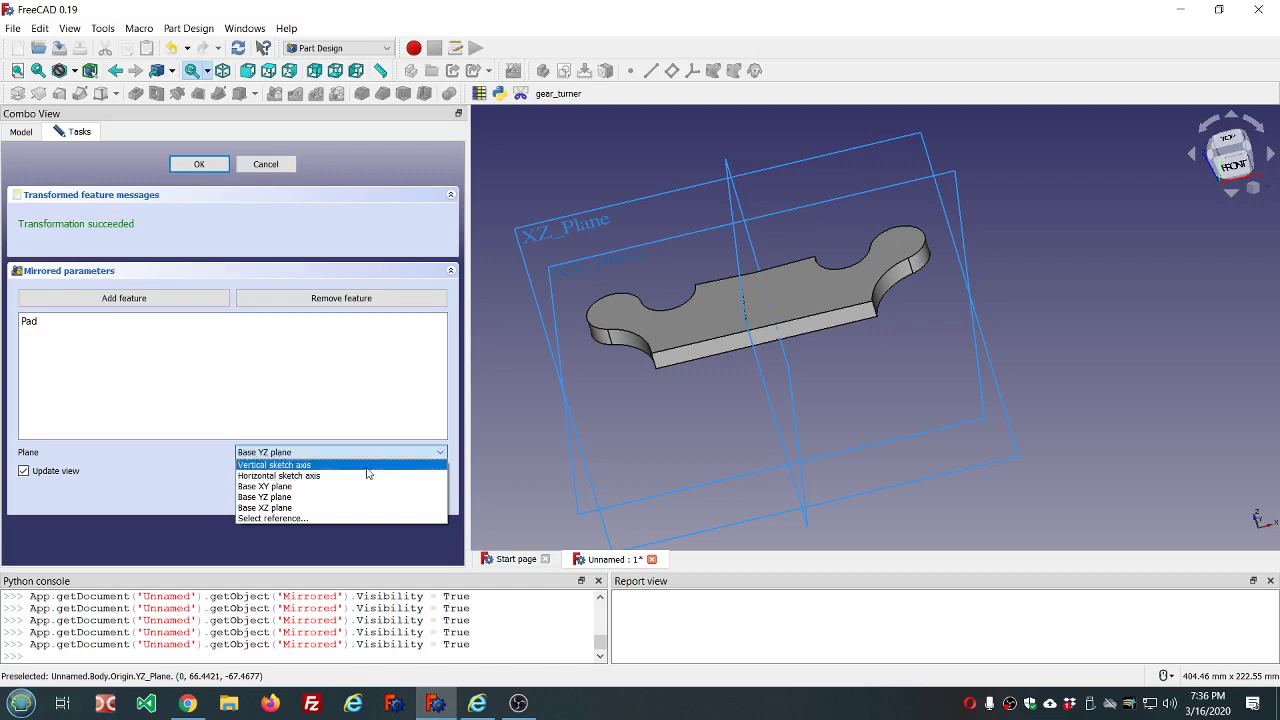
left_click(366, 466)
Try Base XZ and the horizontal axis, then settle on Vertical sketch axis and inspect.
left_click(443, 453)
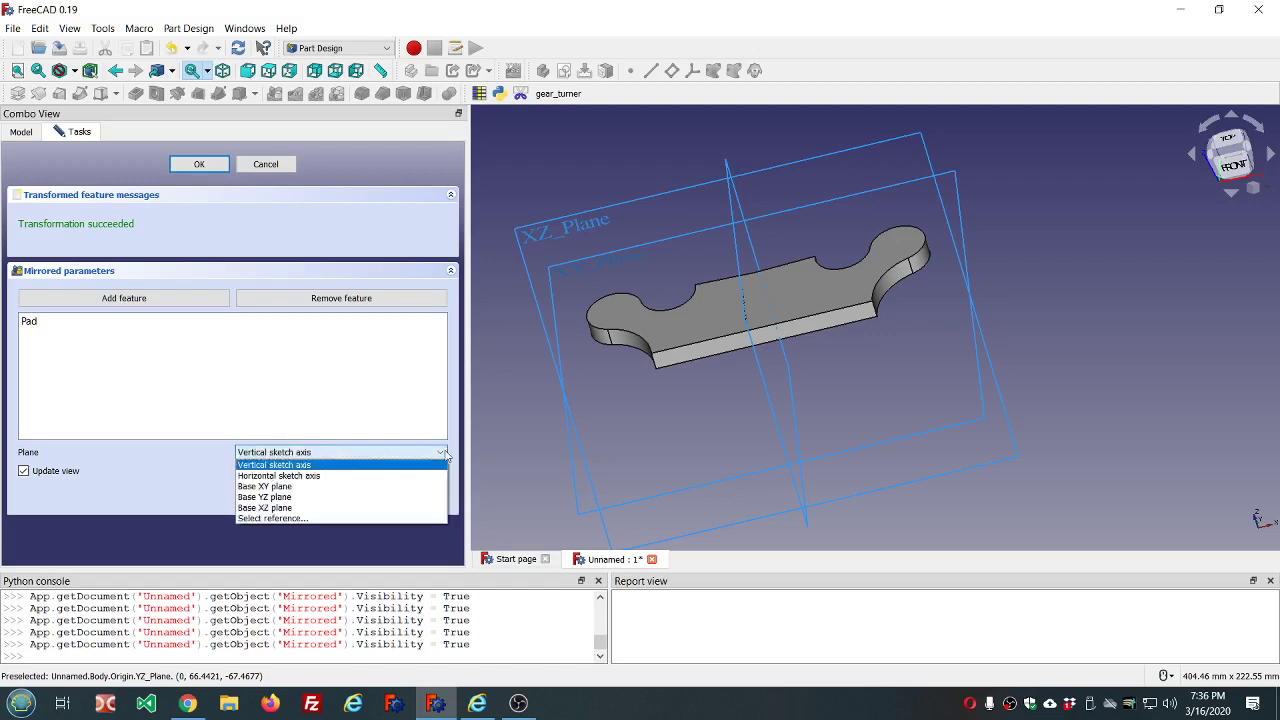
left_click(295, 508)
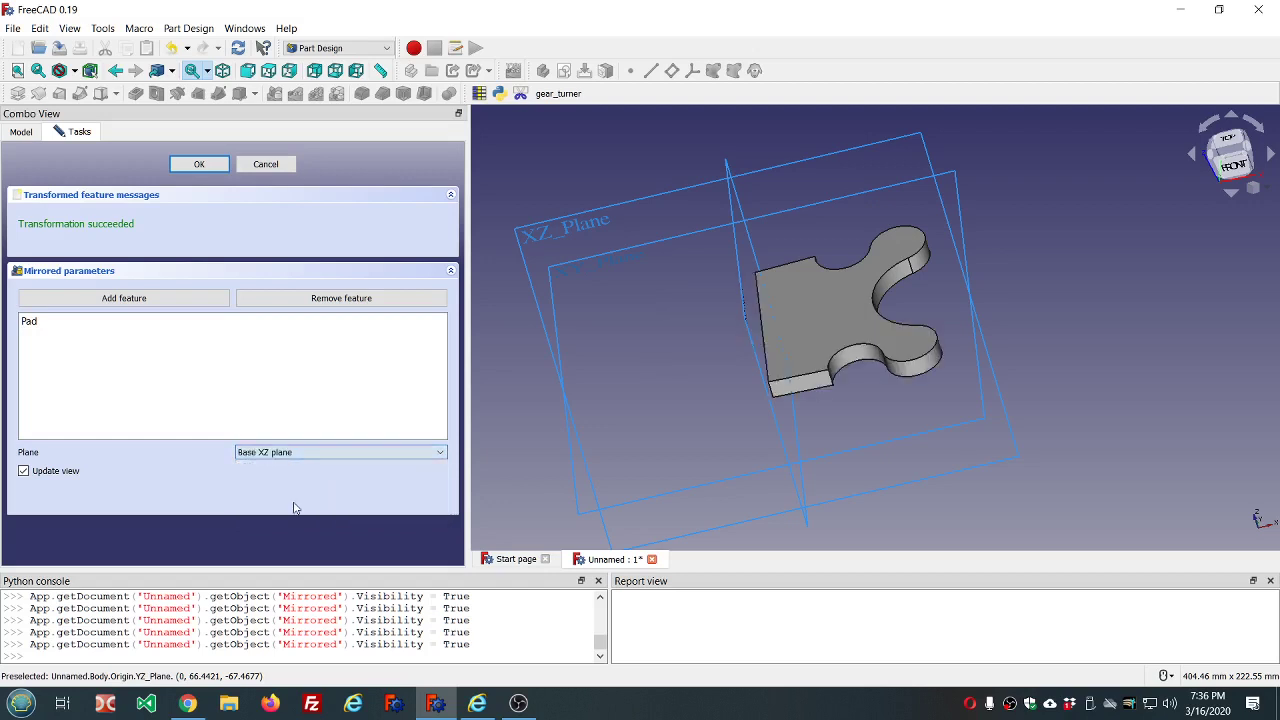
left_click(443, 453)
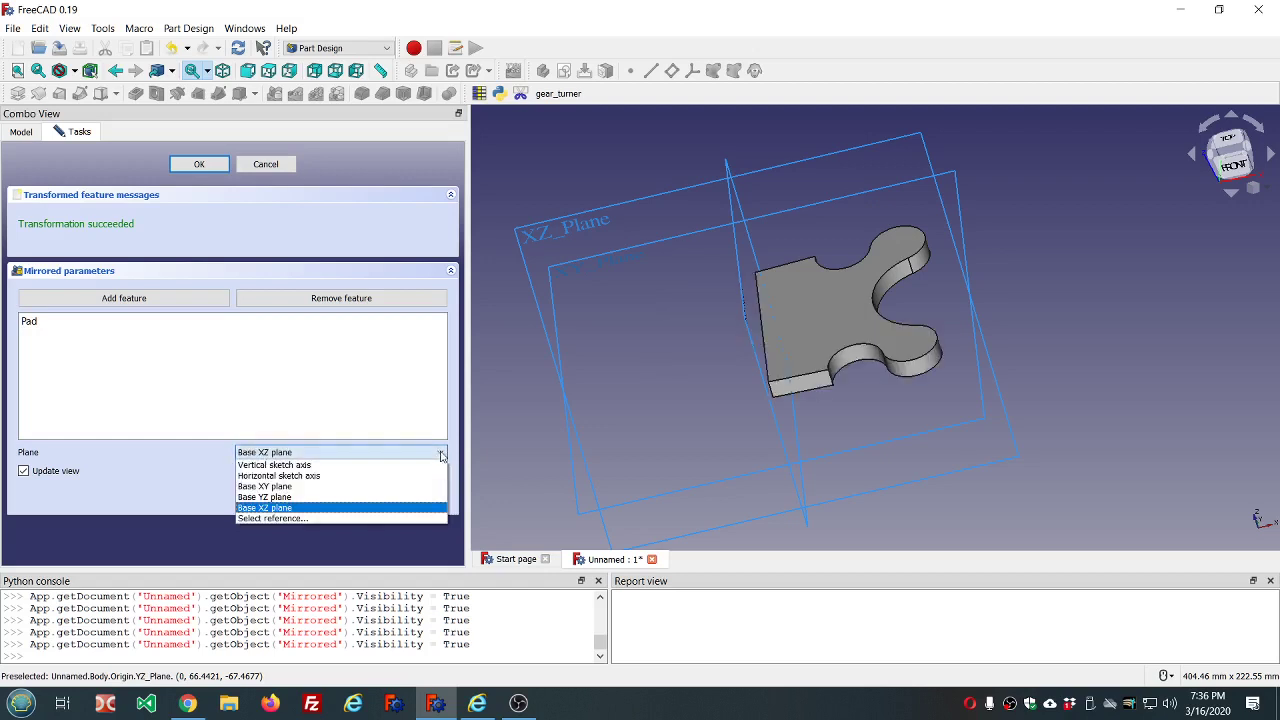
left_click(316, 477)
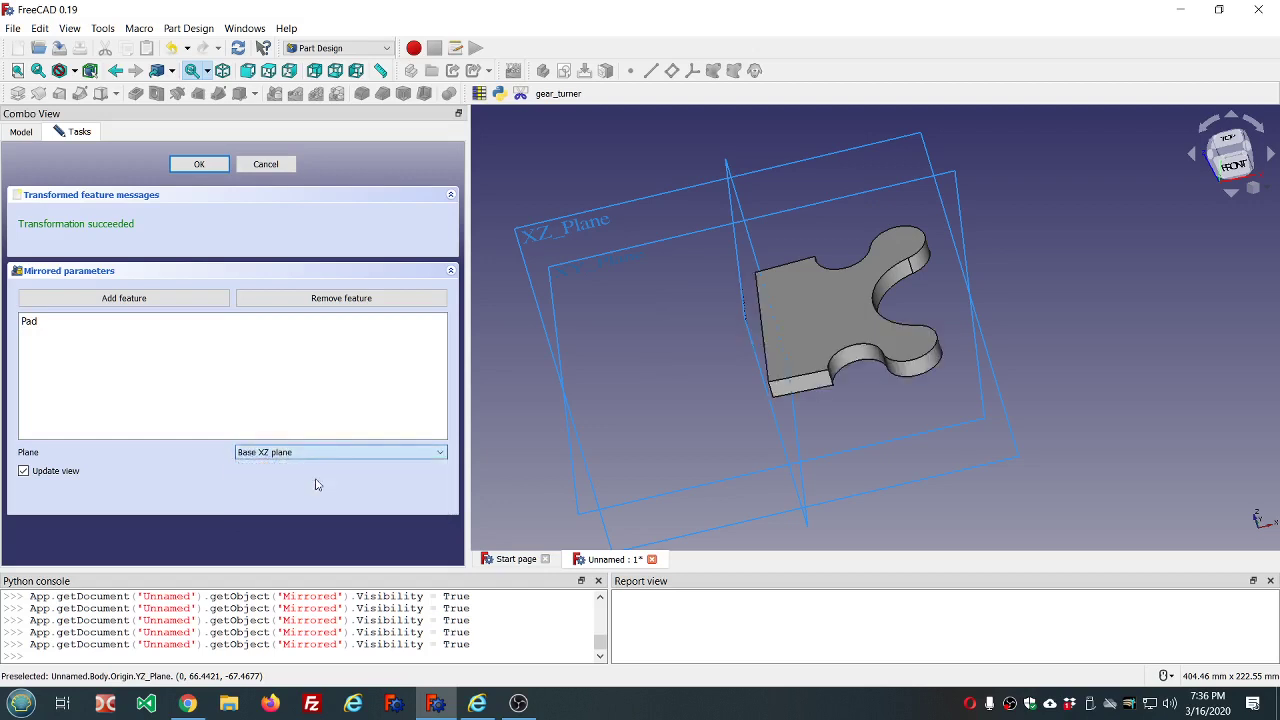
left_click(443, 454)
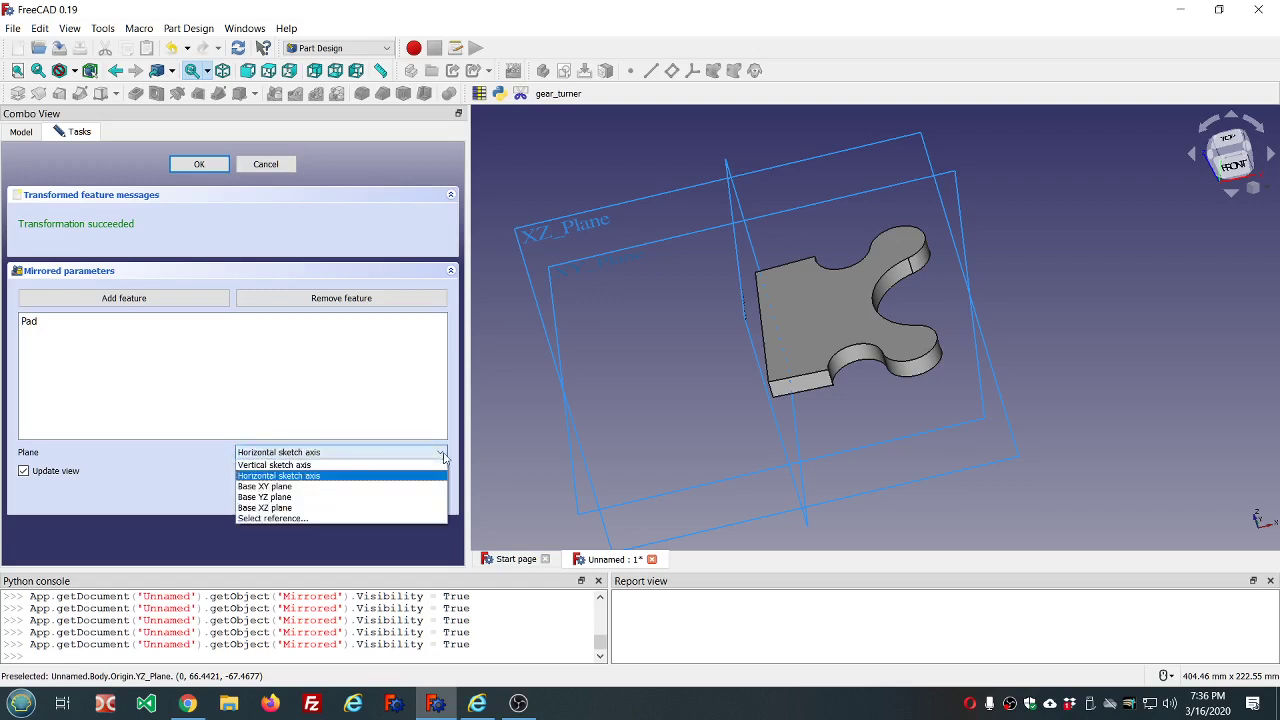
left_click(336, 466)
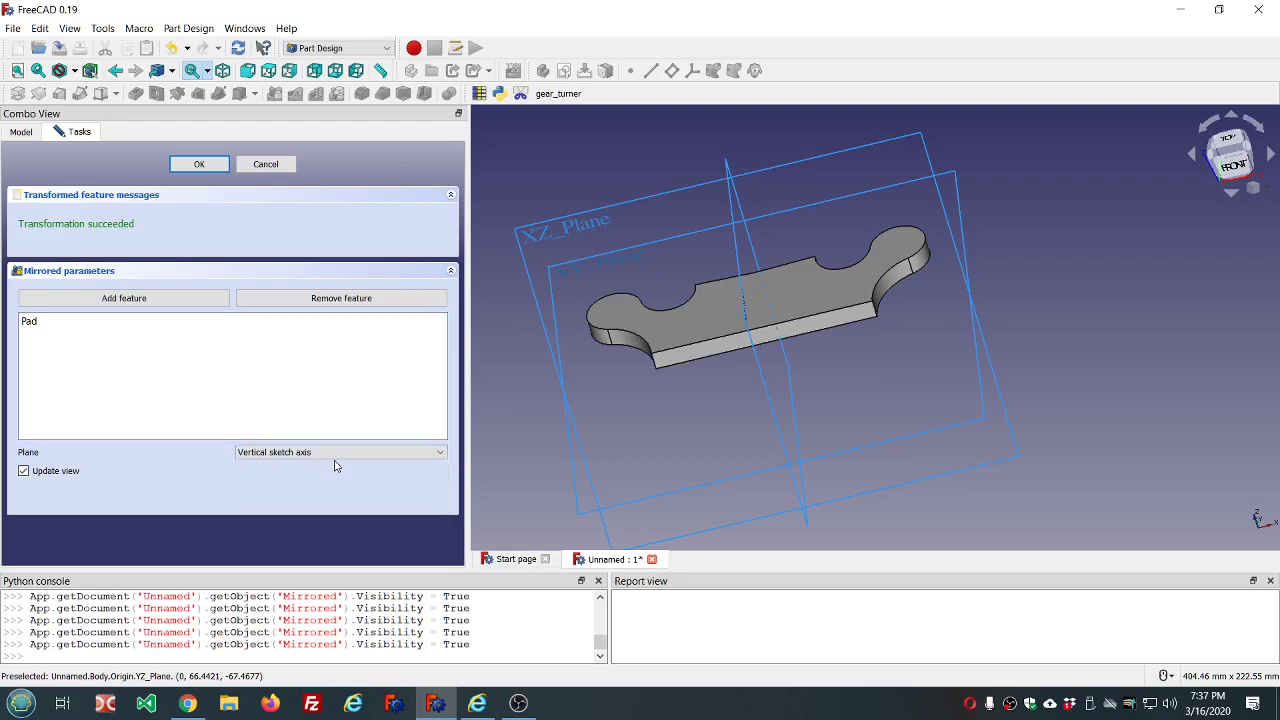
scroll(625, 383, "down", 2)
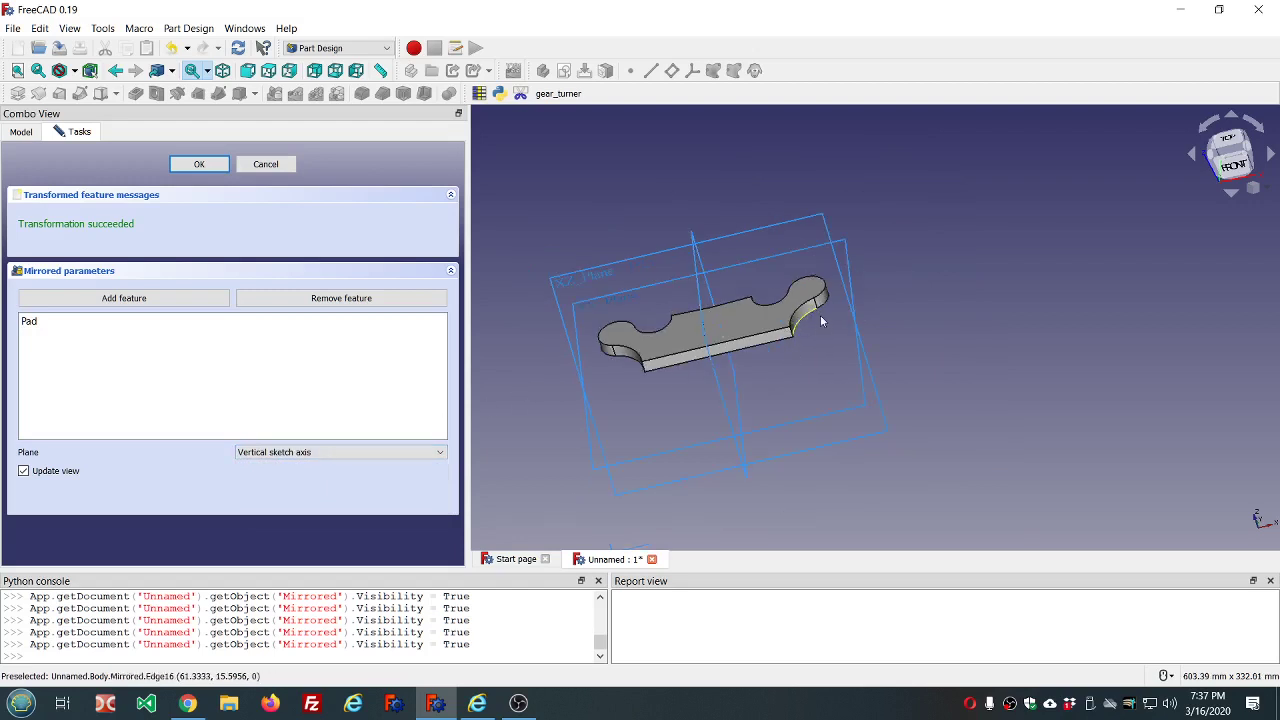
middle_click_drag(820, 323, 890, 414)
scroll(689, 324, "up", 5)
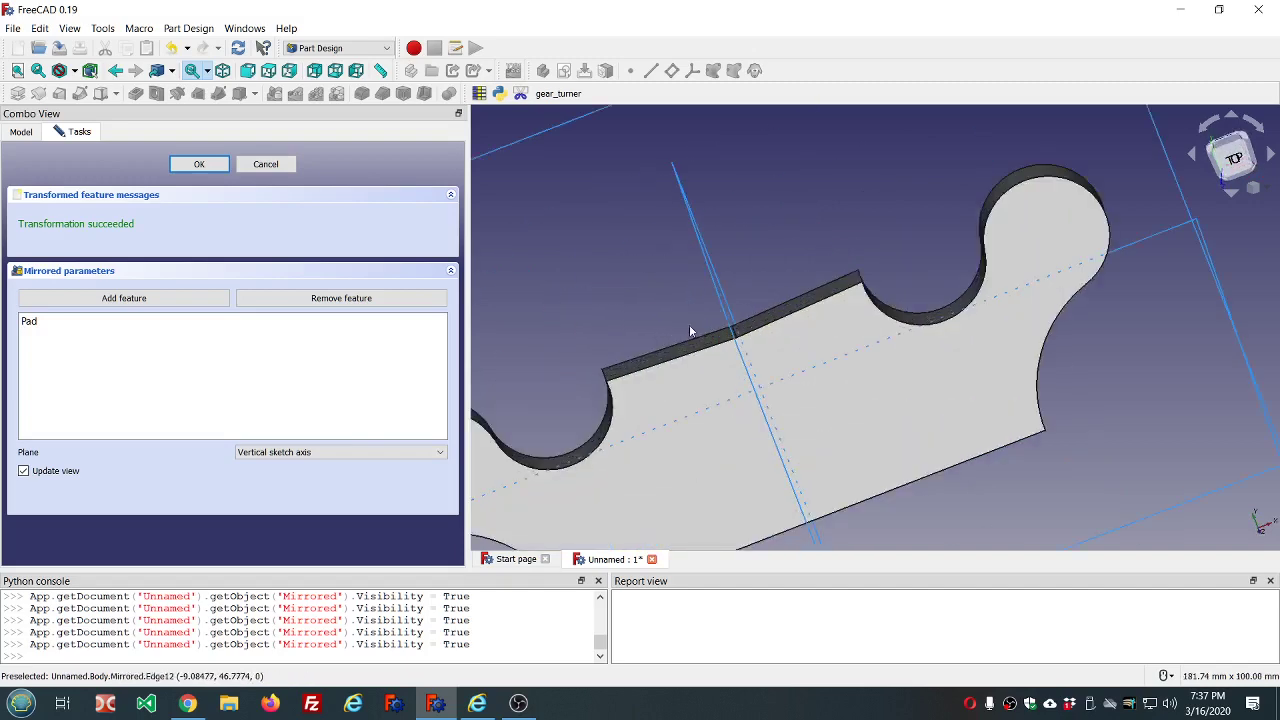
middle_click_drag(685, 292, 736, 310)
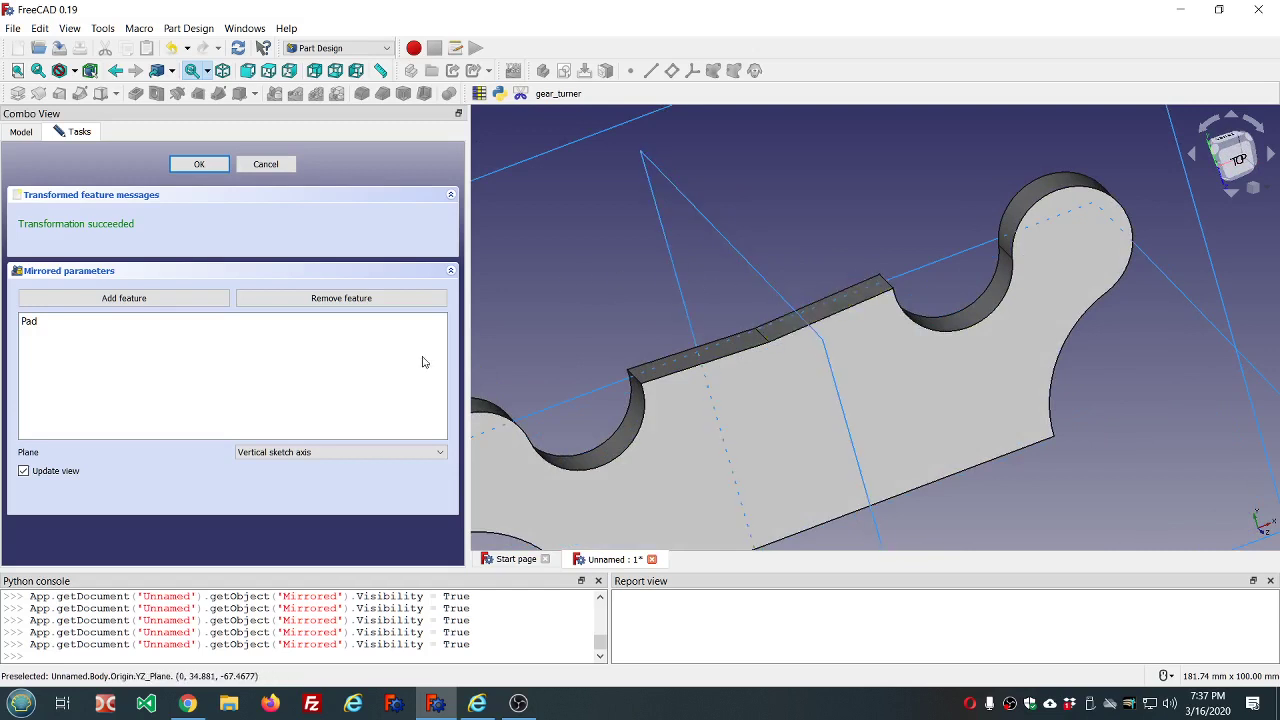
Switch the mirror plane to a selected reference, first trying the pad's top face.
left_click(440, 454)
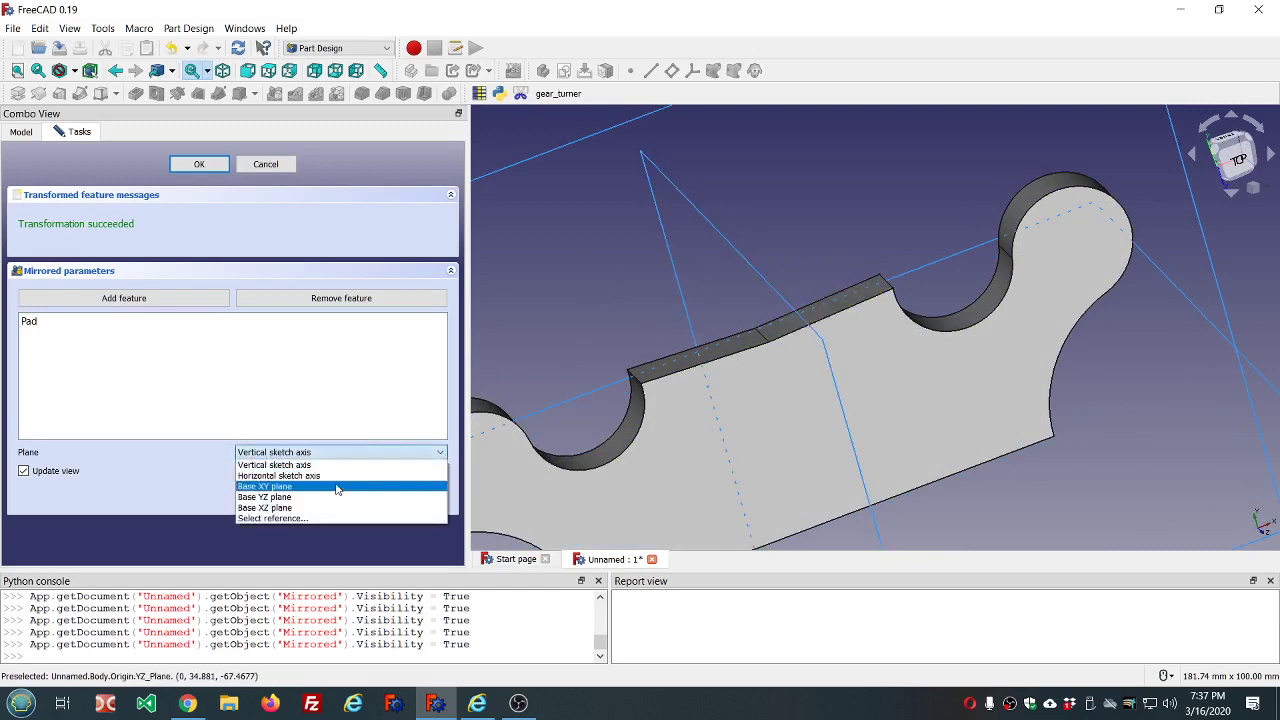
left_click(316, 519)
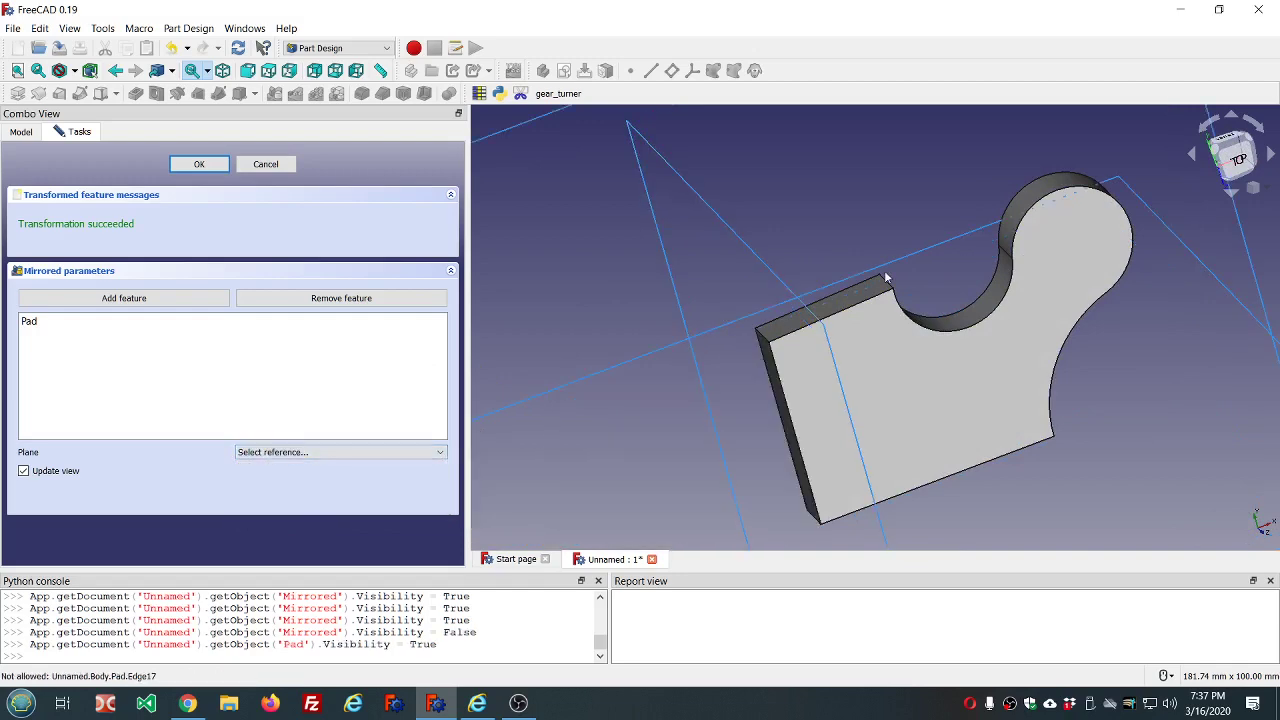
left_click(851, 302)
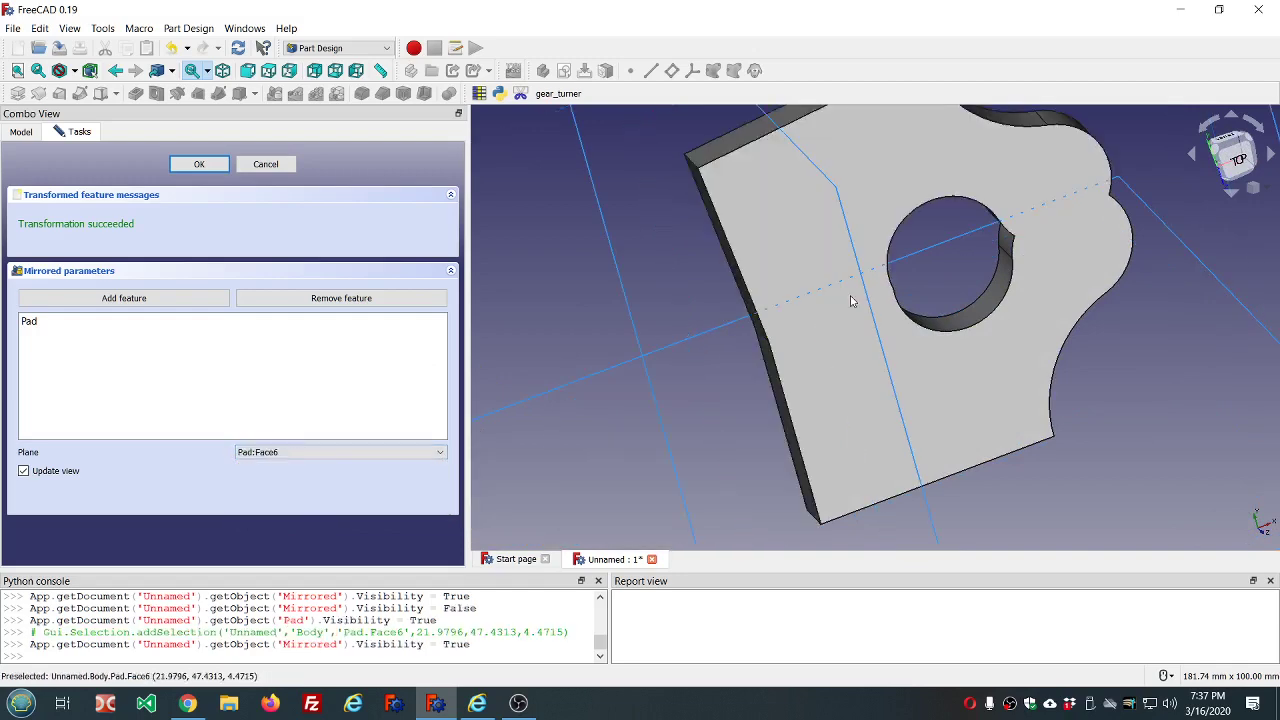
scroll(883, 323, "down", 3)
middle_click_drag(955, 305, 912, 266)
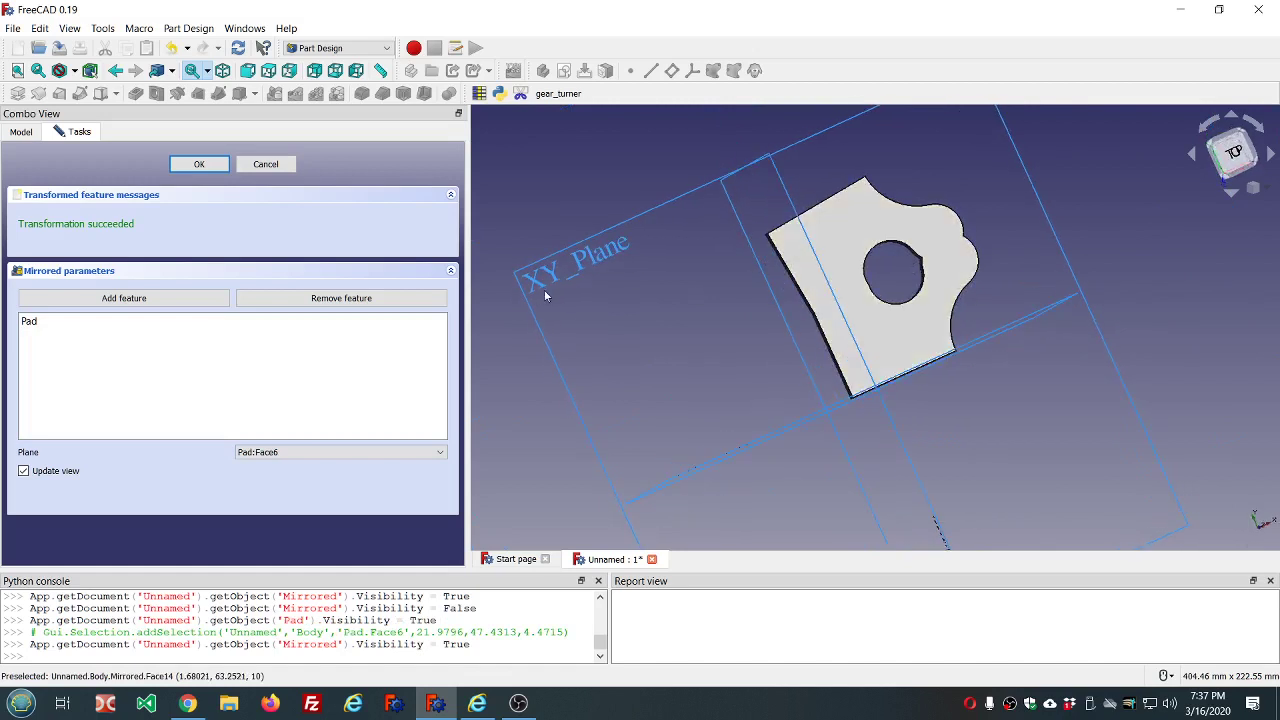
Pick the pad's end face Pad:Face1 as the mirror plane and orbit to check it.
left_click(443, 456)
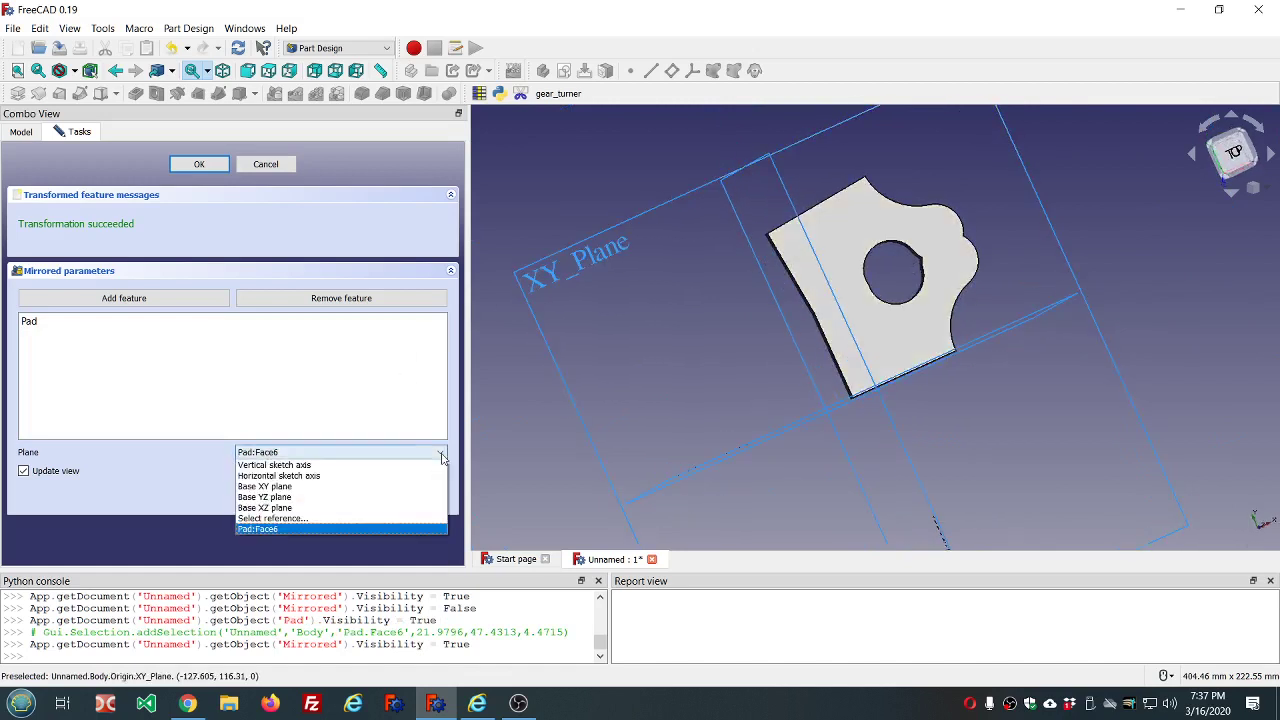
left_click(300, 527)
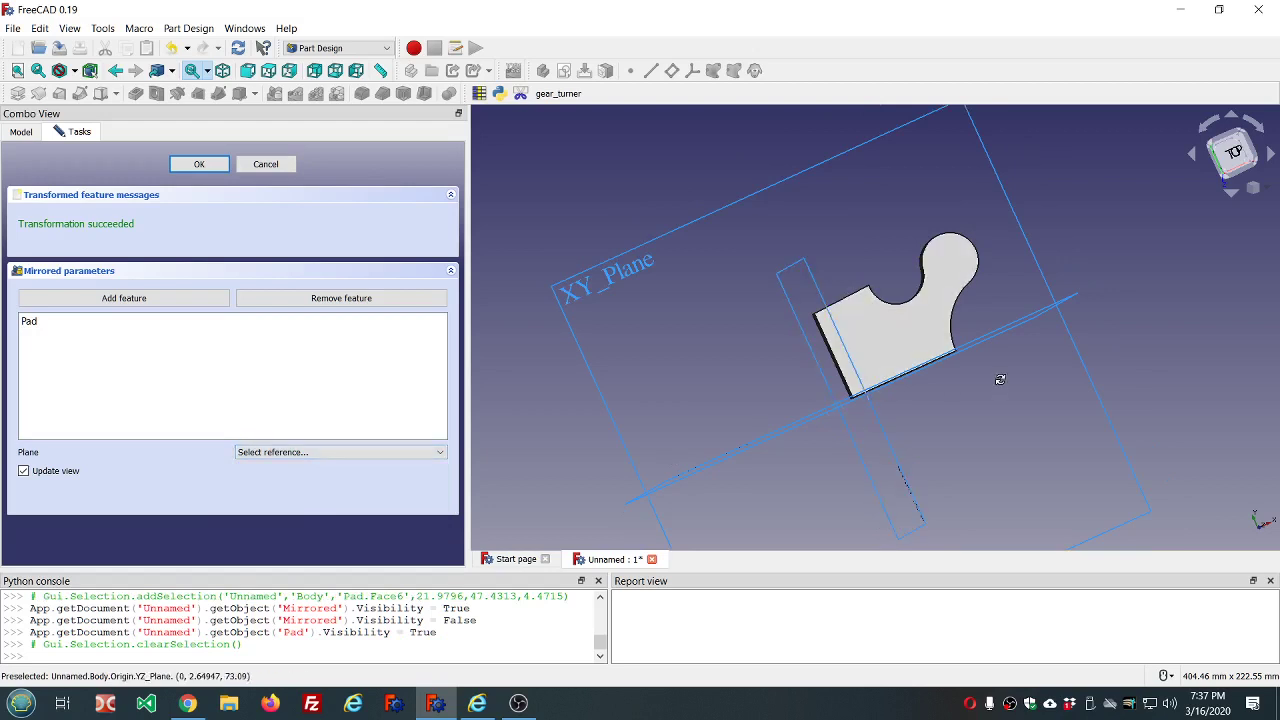
key("0")
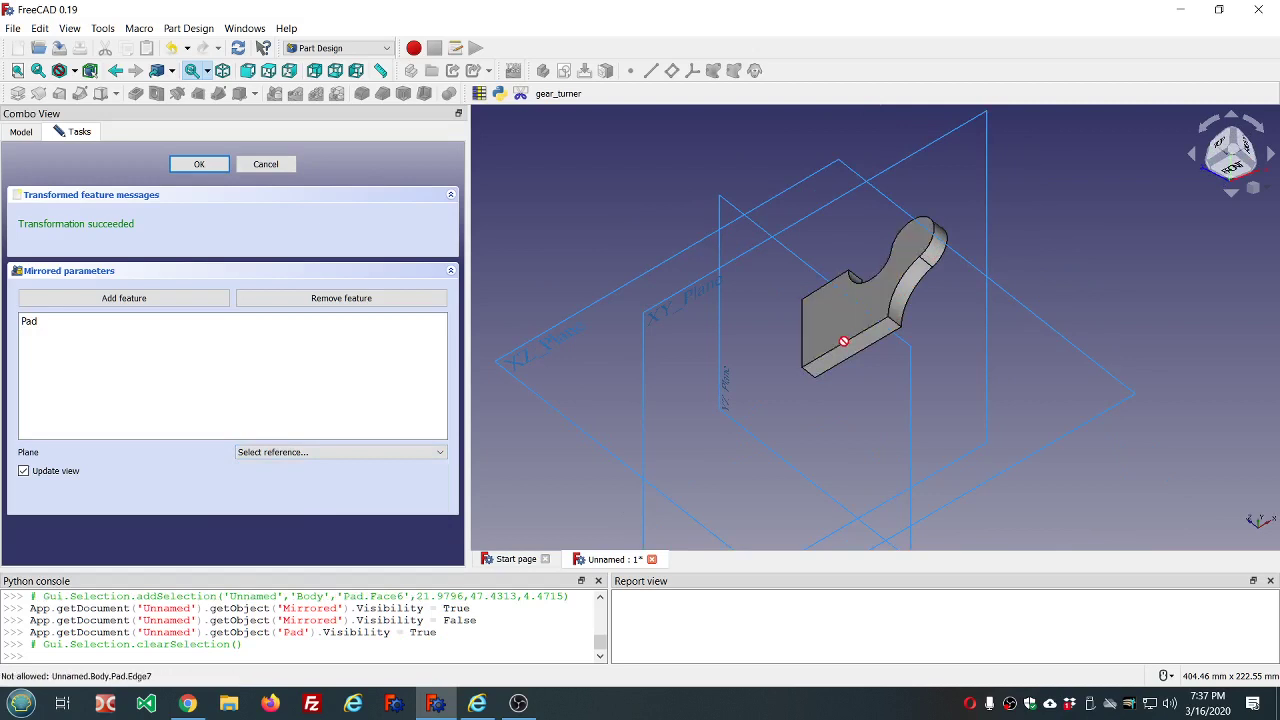
middle_click_drag(800, 365, 942, 311)
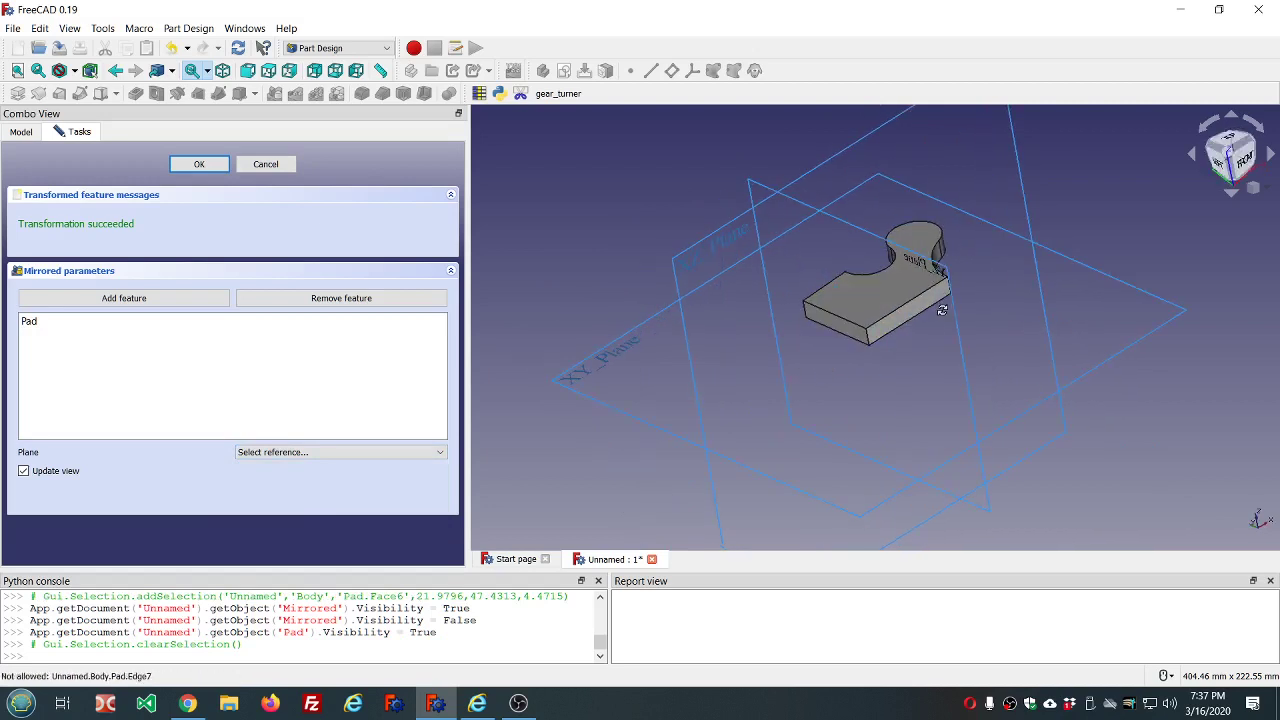
left_click(835, 325)
middle_click_drag(963, 320, 909, 418)
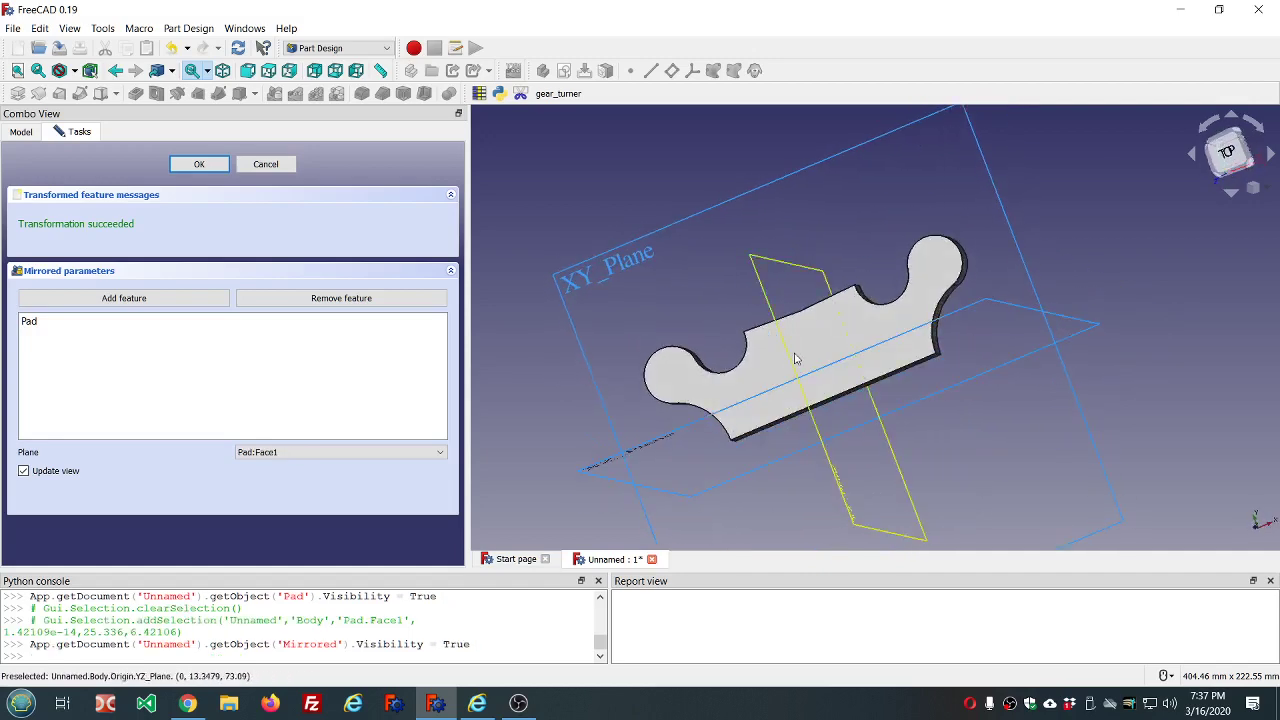
Set the mirror plane back to Vertical sketch axis and orbit to inspect the symmetric plate.
left_click(439, 455)
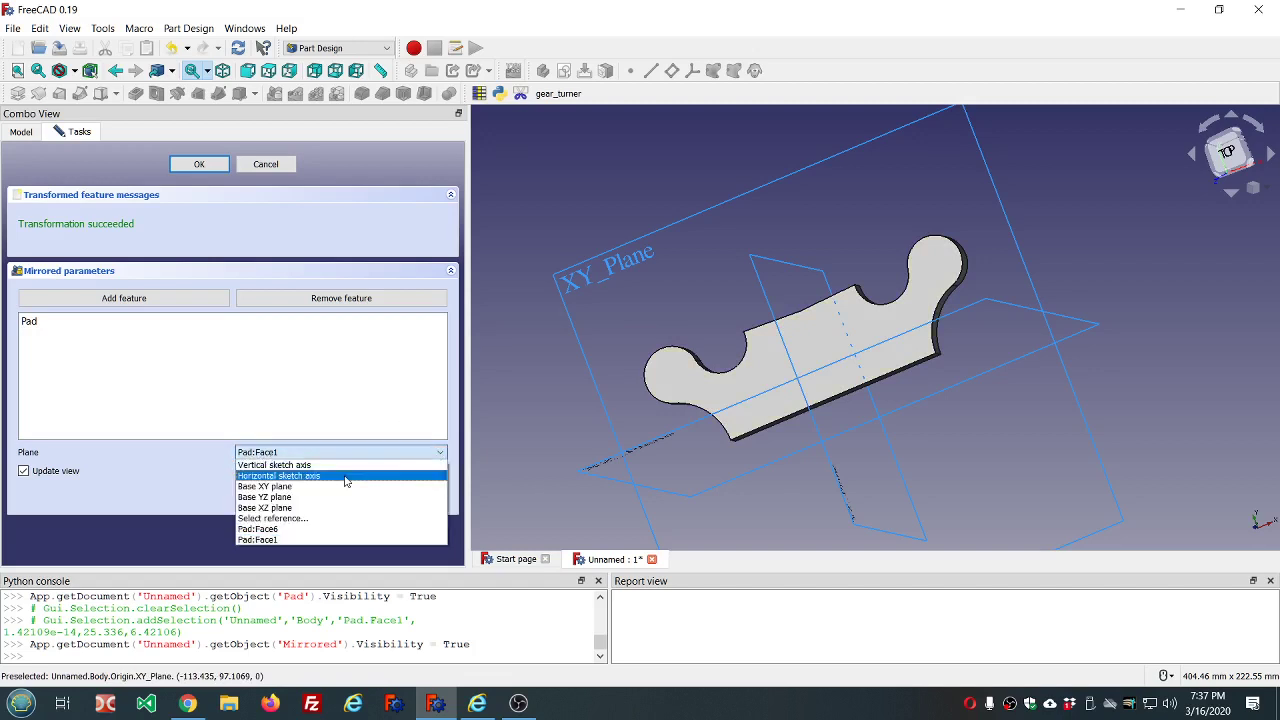
left_click(343, 465)
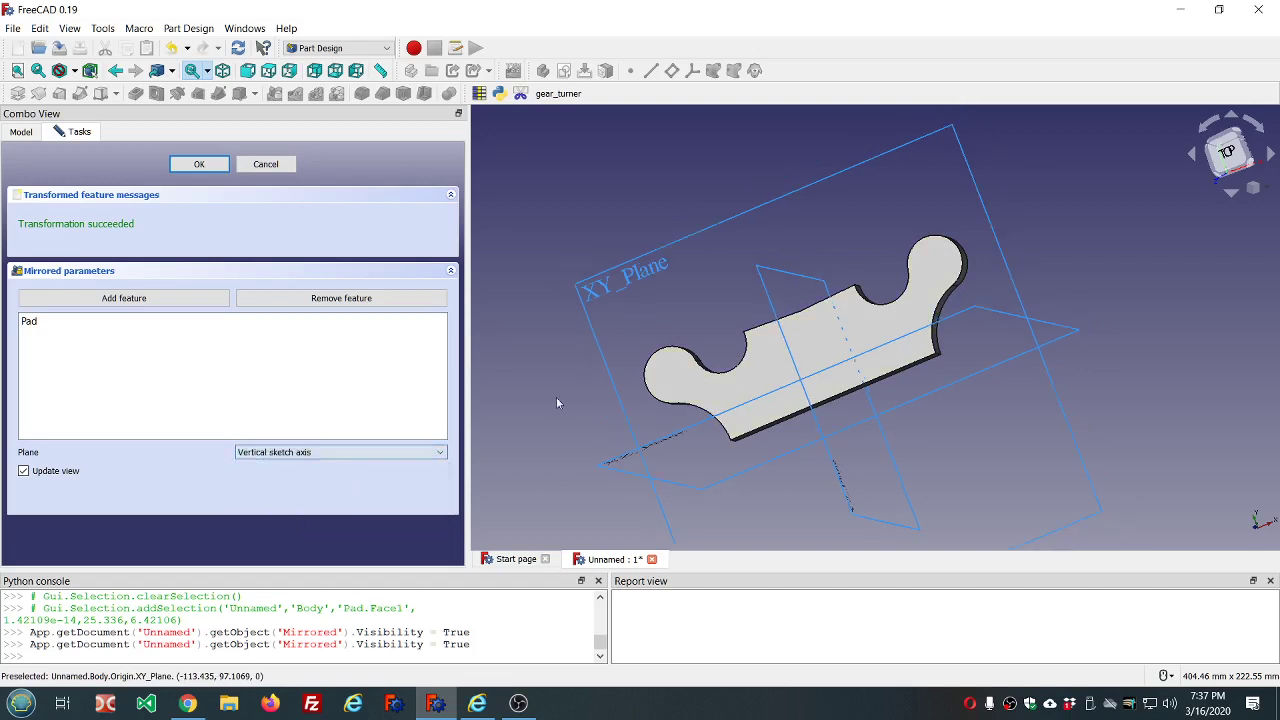
scroll(685, 340, "down", 3)
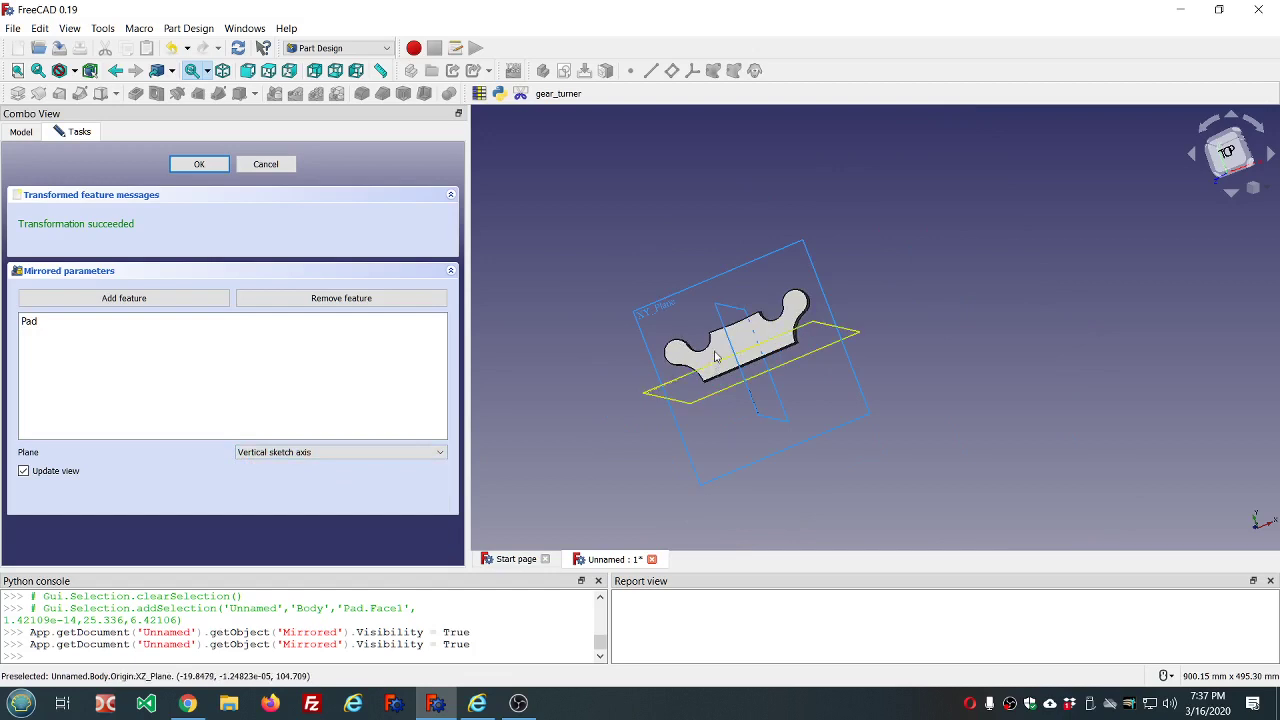
scroll(720, 340, "up", 3)
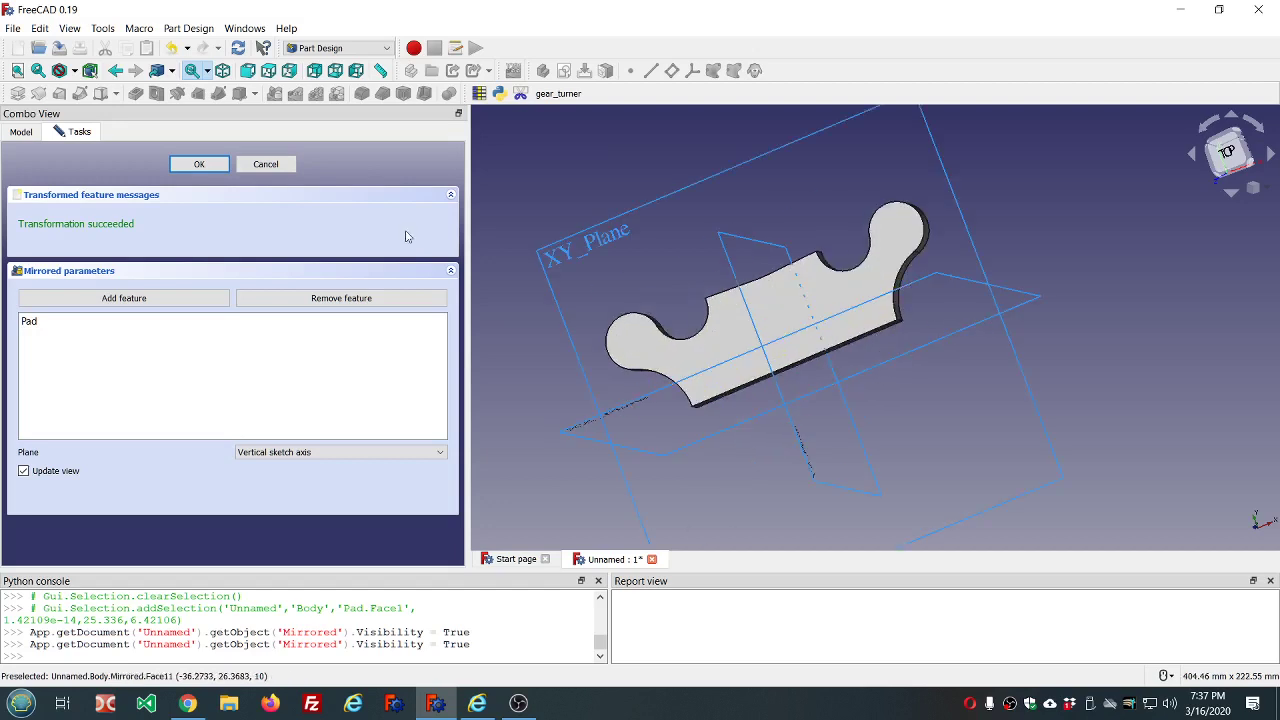
scroll(683, 228, "down", 3)
middle_click_drag(550, 213, 631, 178)
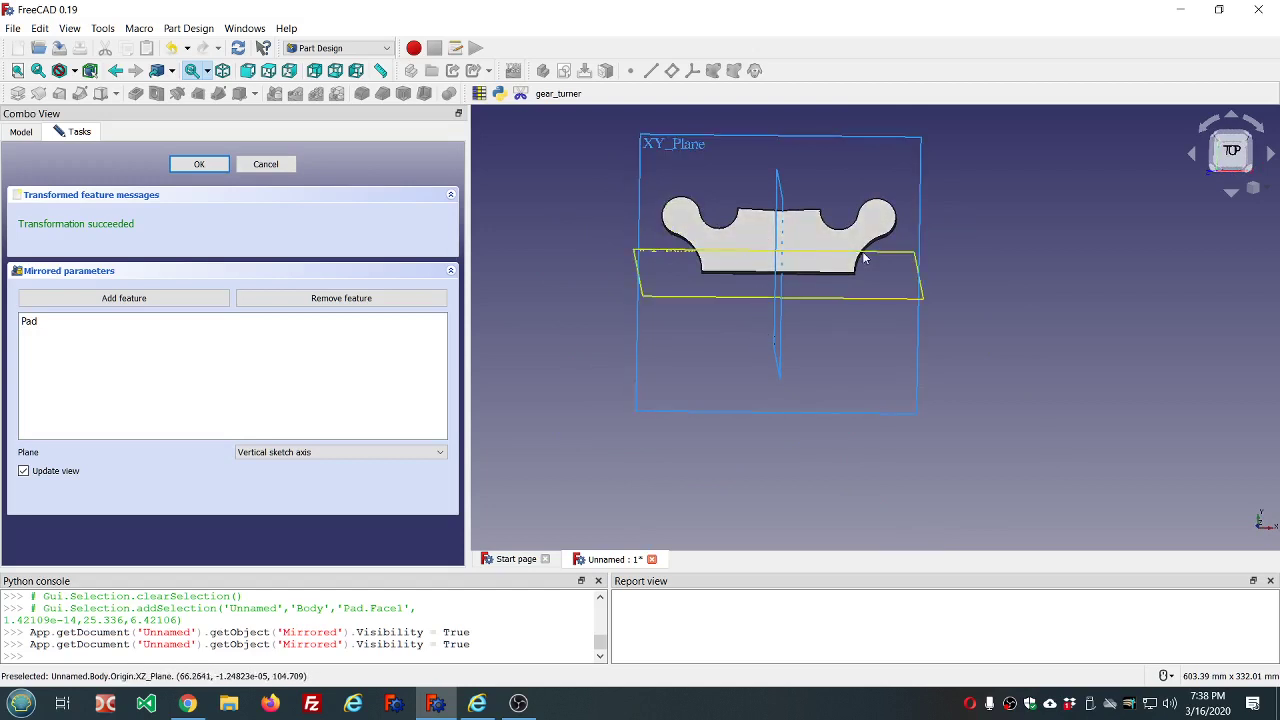
middle_click_drag(831, 175, 828, 193)
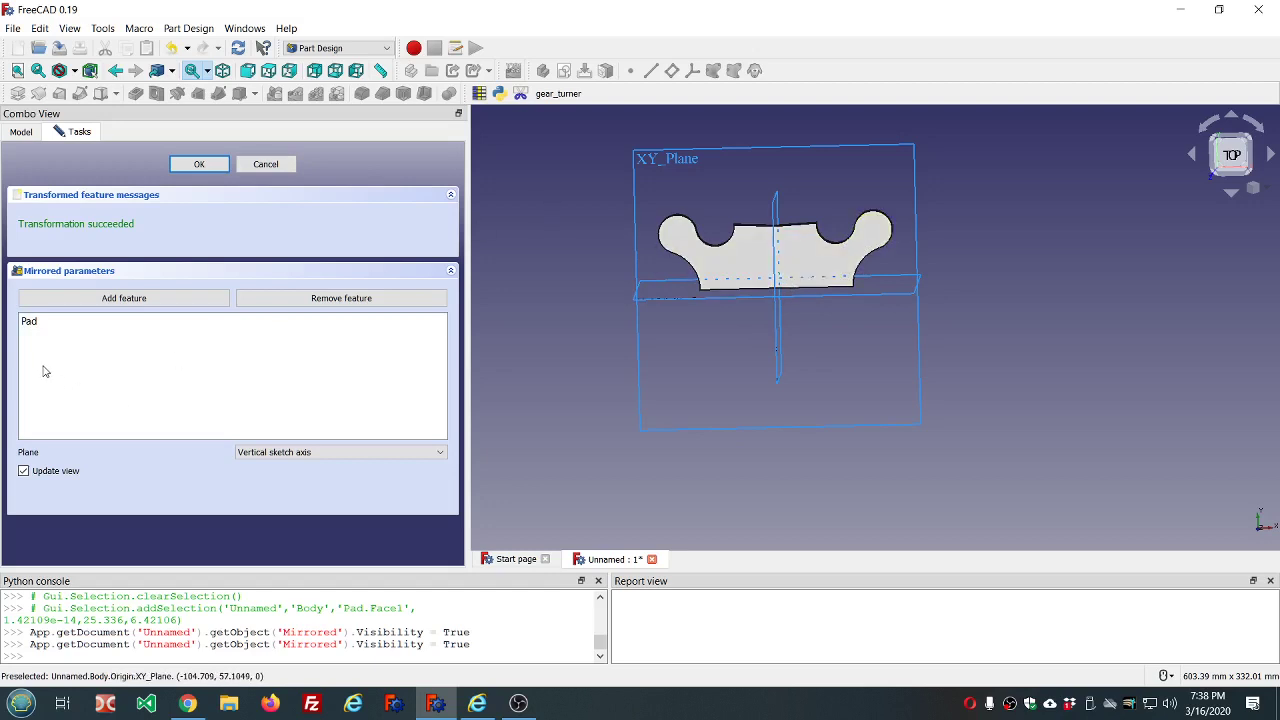
Cancel the Mirrored task, then try and abandon mirroring the Mirrored feature itself.
left_click(277, 166)
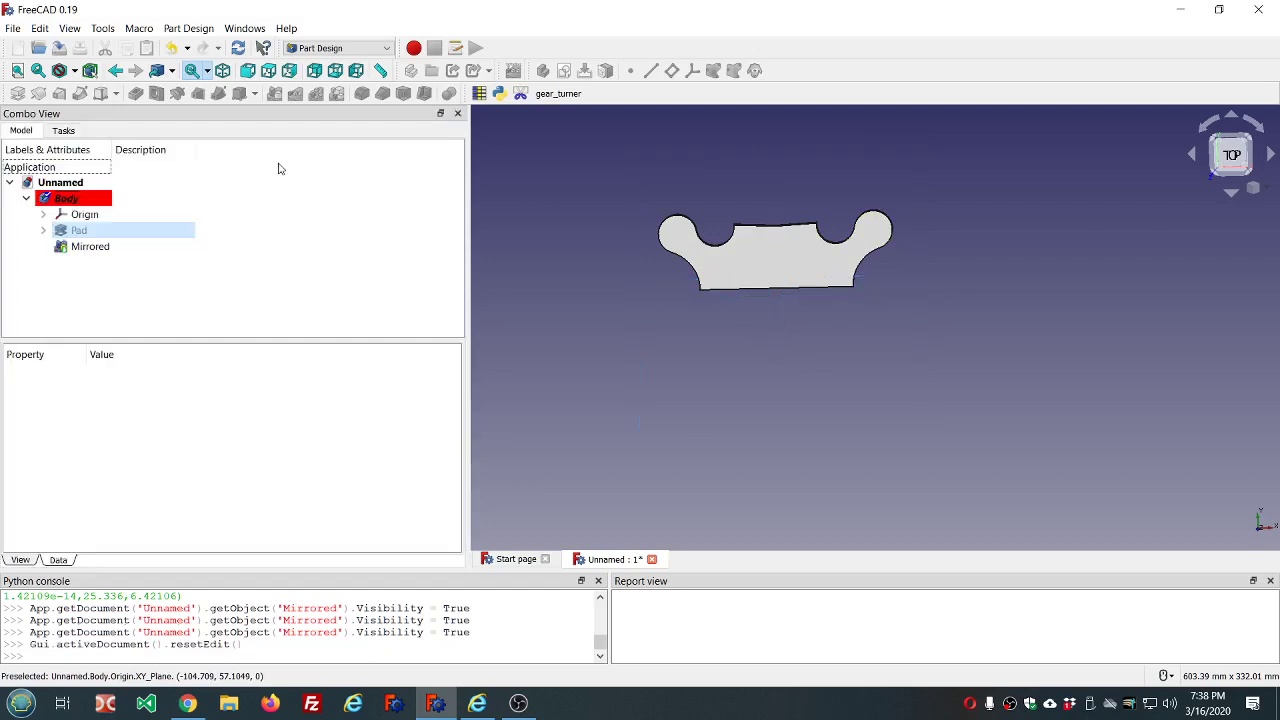
left_click(92, 247)
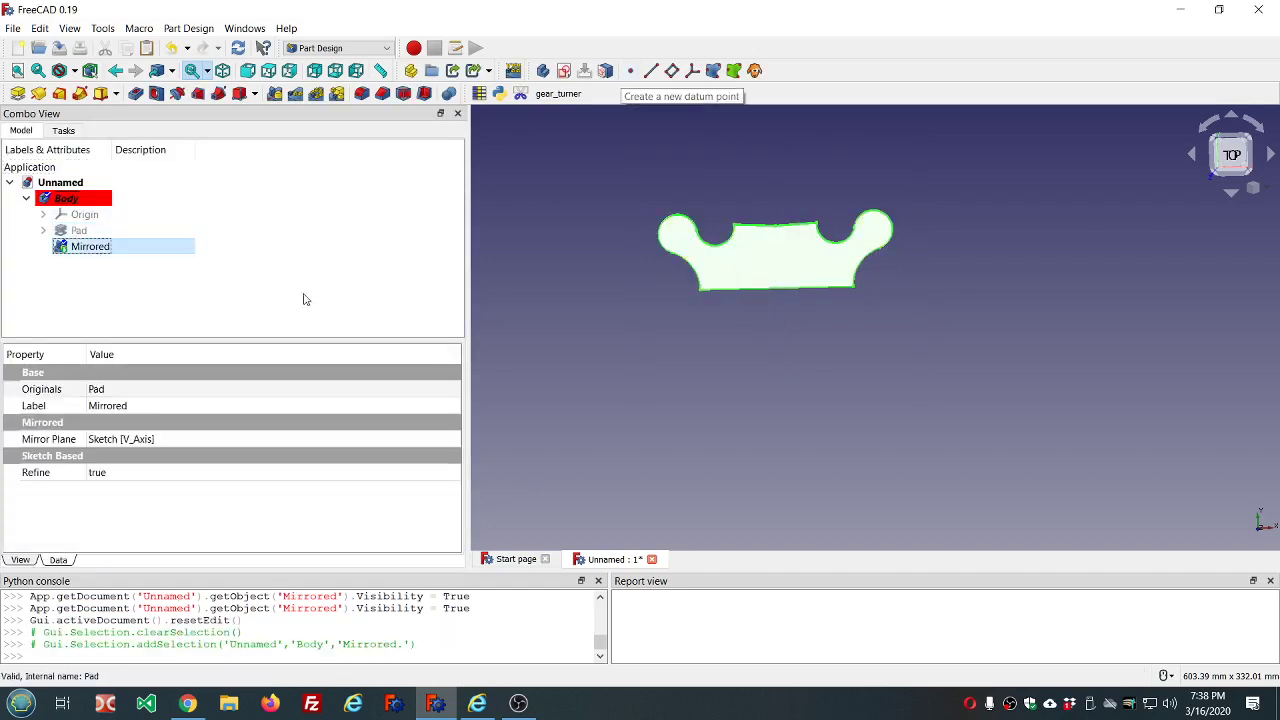
left_click(275, 95)
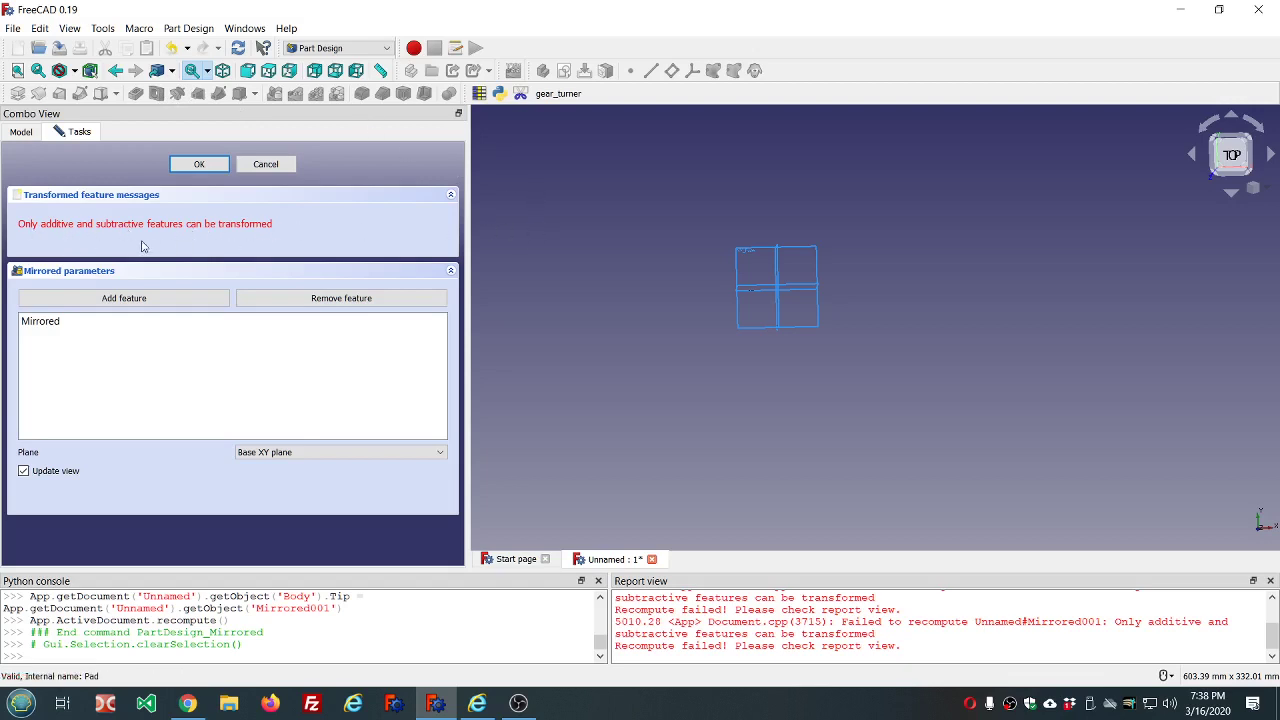
left_click(266, 165)
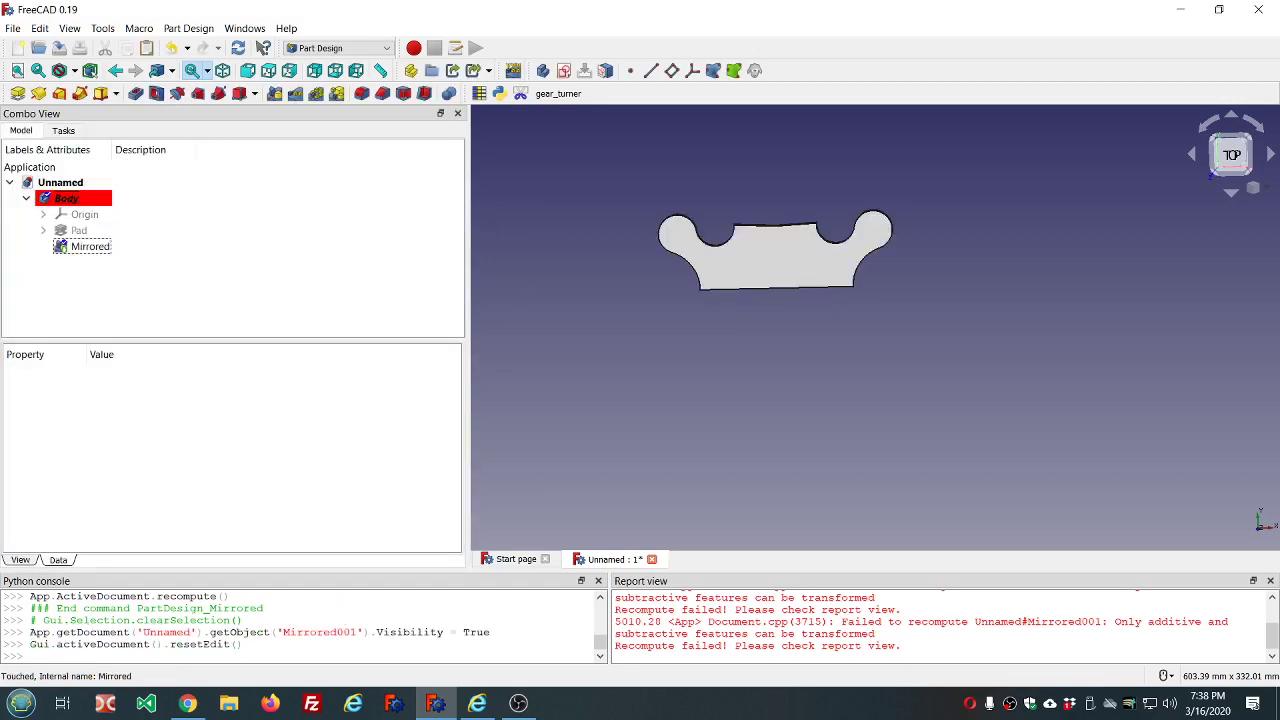
Delete the Mirrored feature from the tree and clear the Report view messages.
left_click(82, 250)
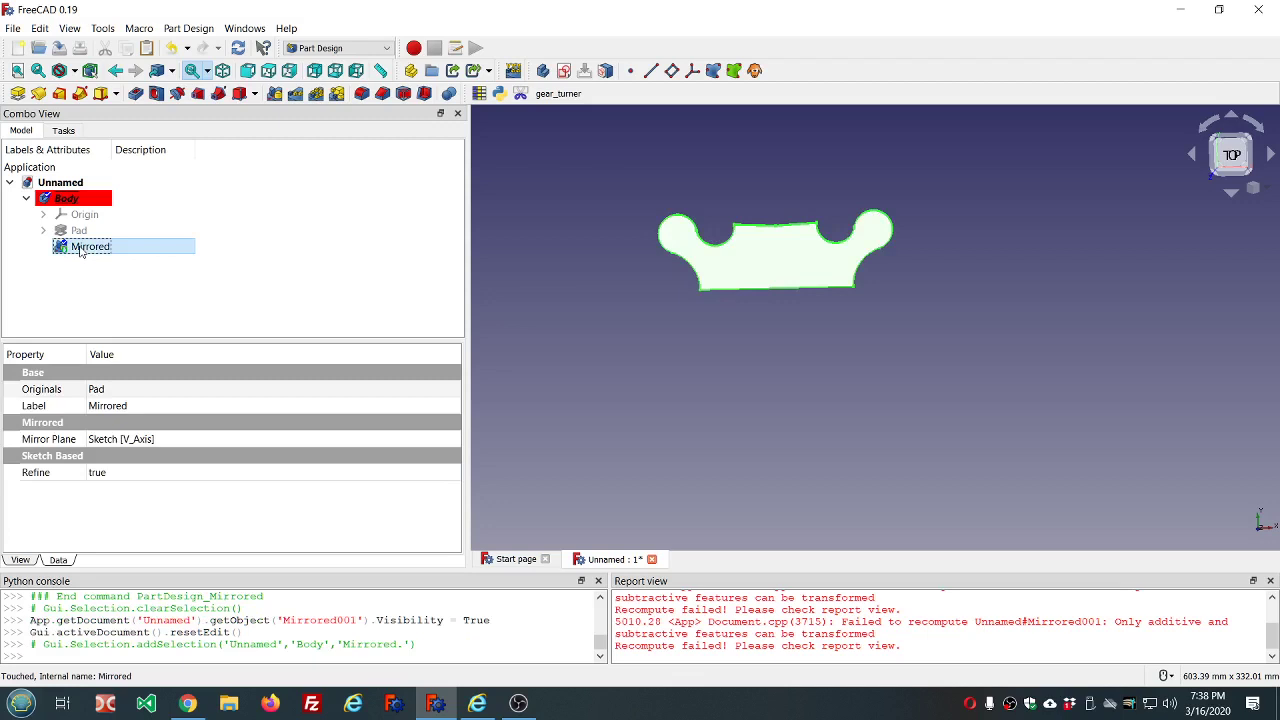
key("Delete")
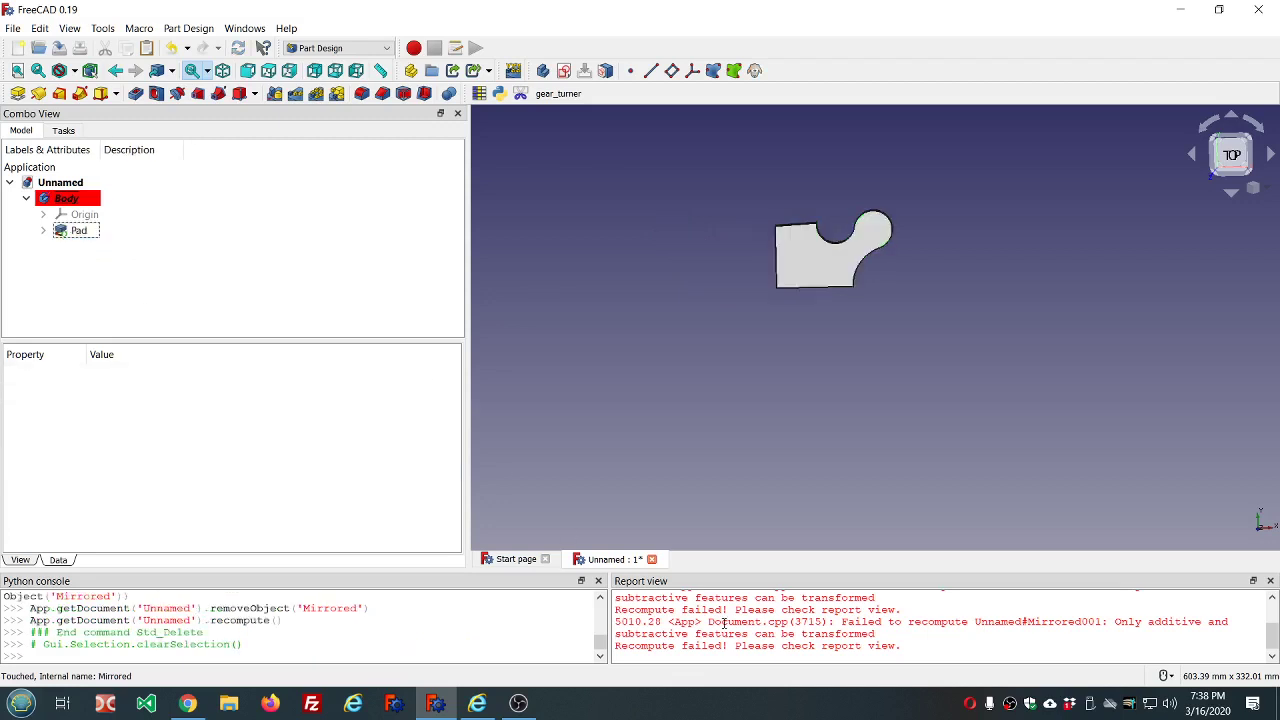
right_click(724, 623)
left_click(778, 590)
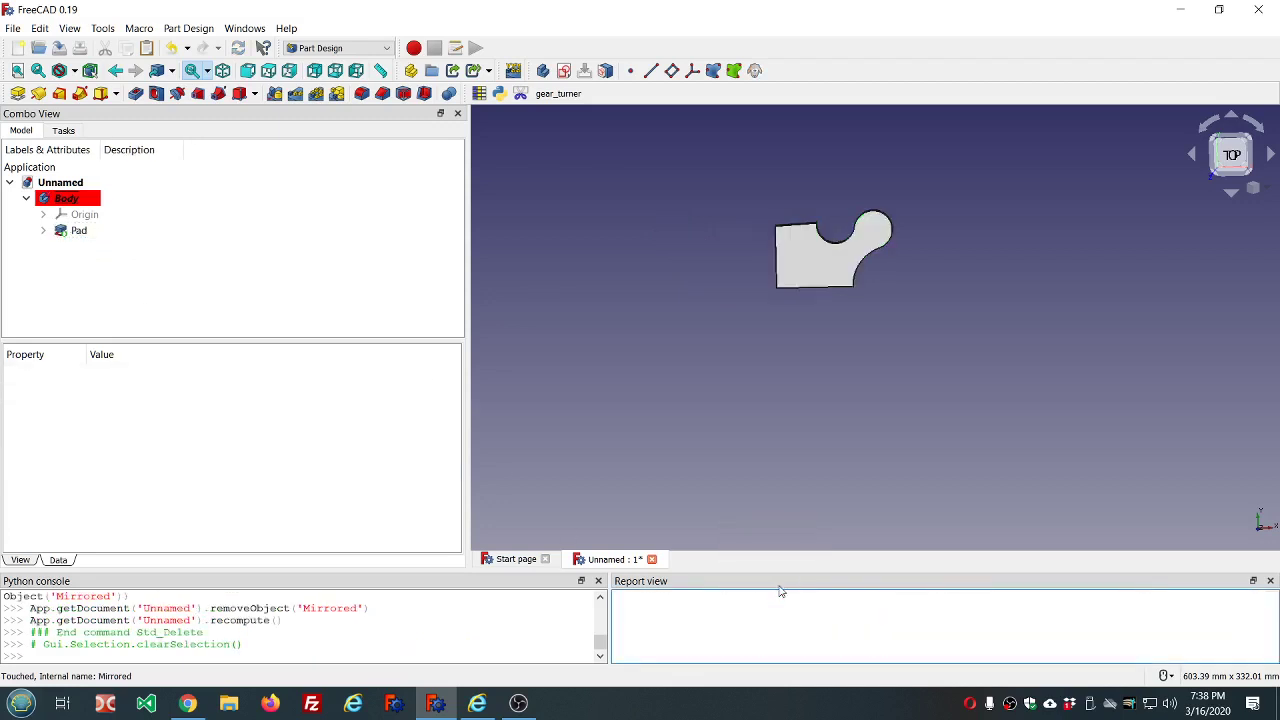
Start a MultiTransform on the pad with a first mirror across the vertical sketch axis.
left_click(337, 95)
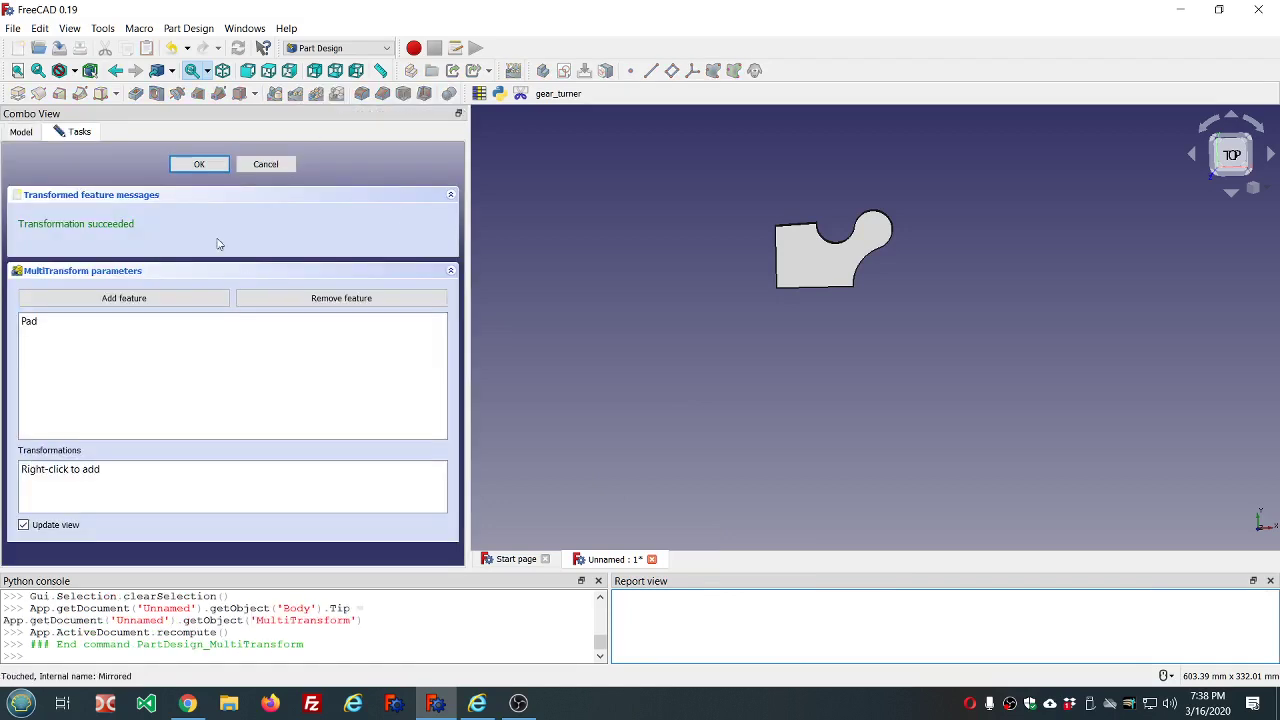
right_click(83, 476)
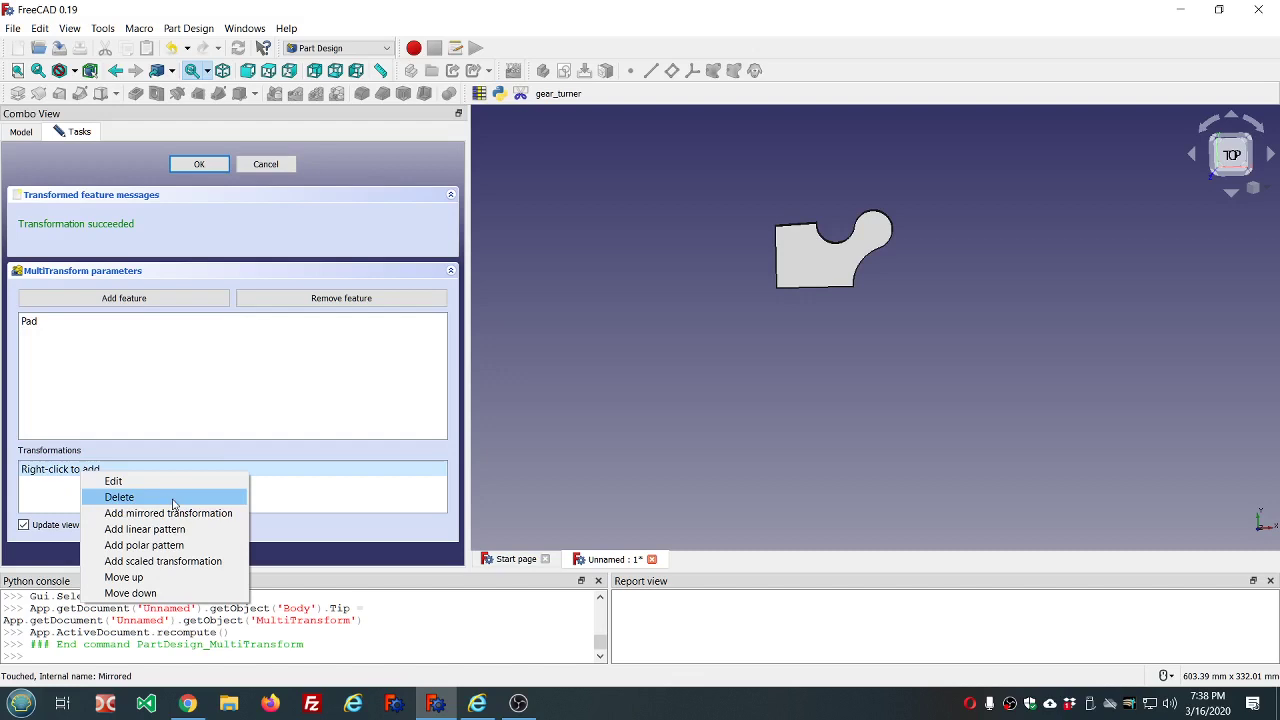
left_click(176, 513)
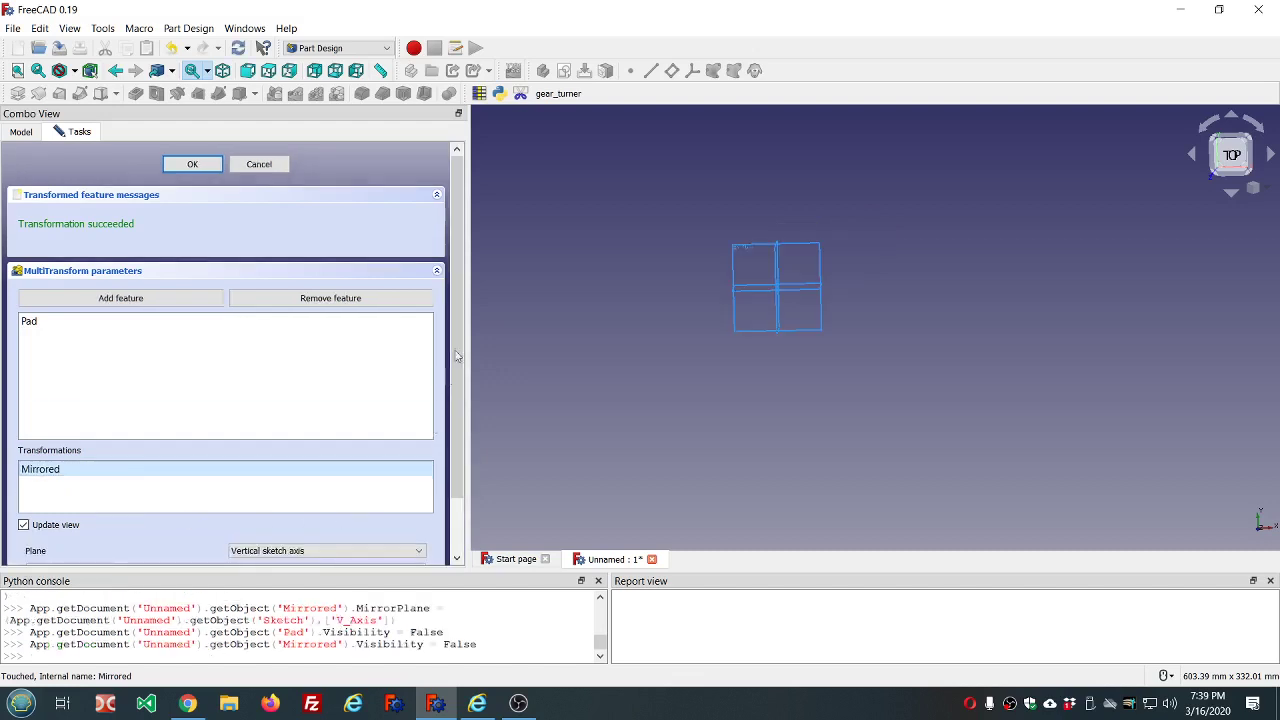
left_click_drag(455, 355, 452, 435)
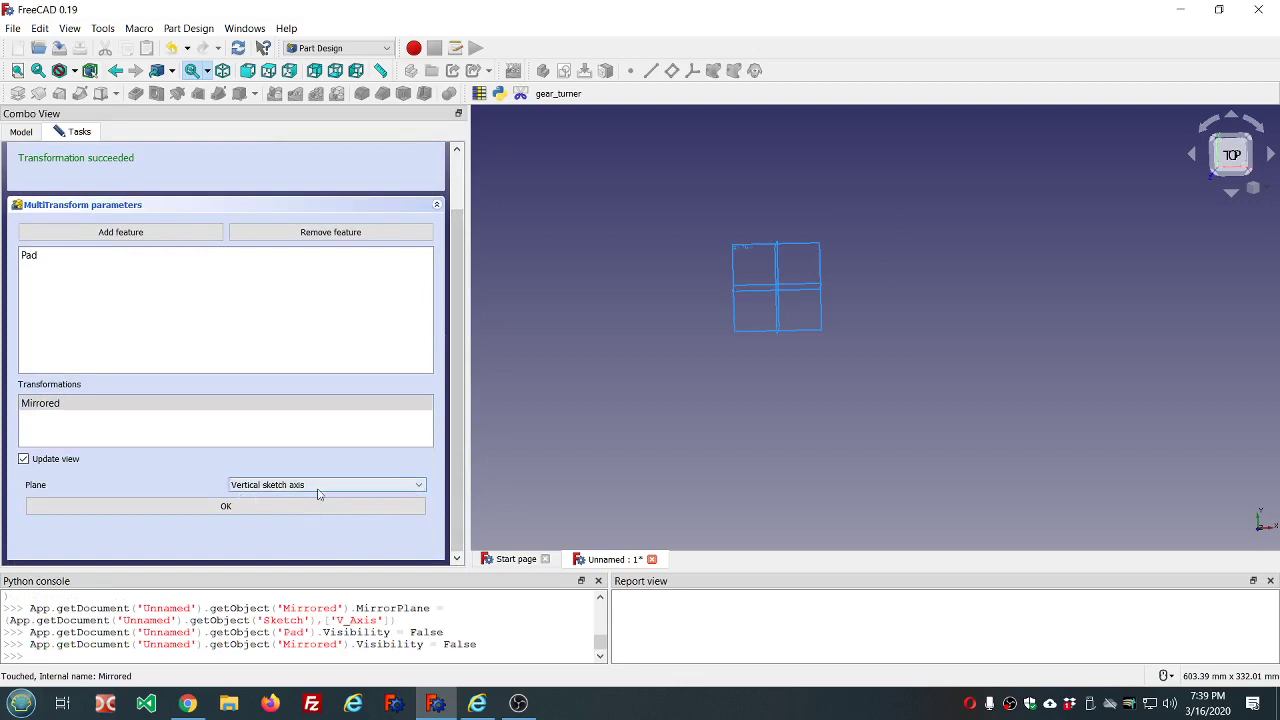
left_click(221, 505)
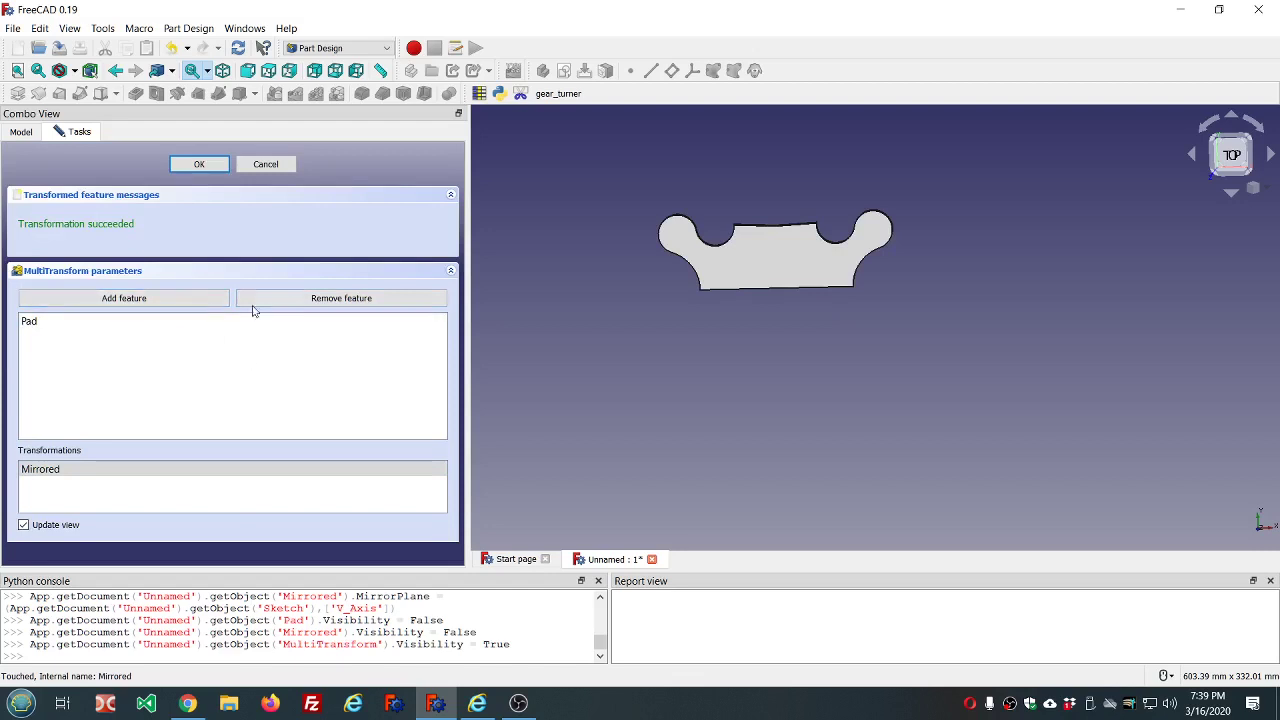
Add a second mirror across the horizontal sketch axis and finish the MultiTransform.
right_click(142, 482)
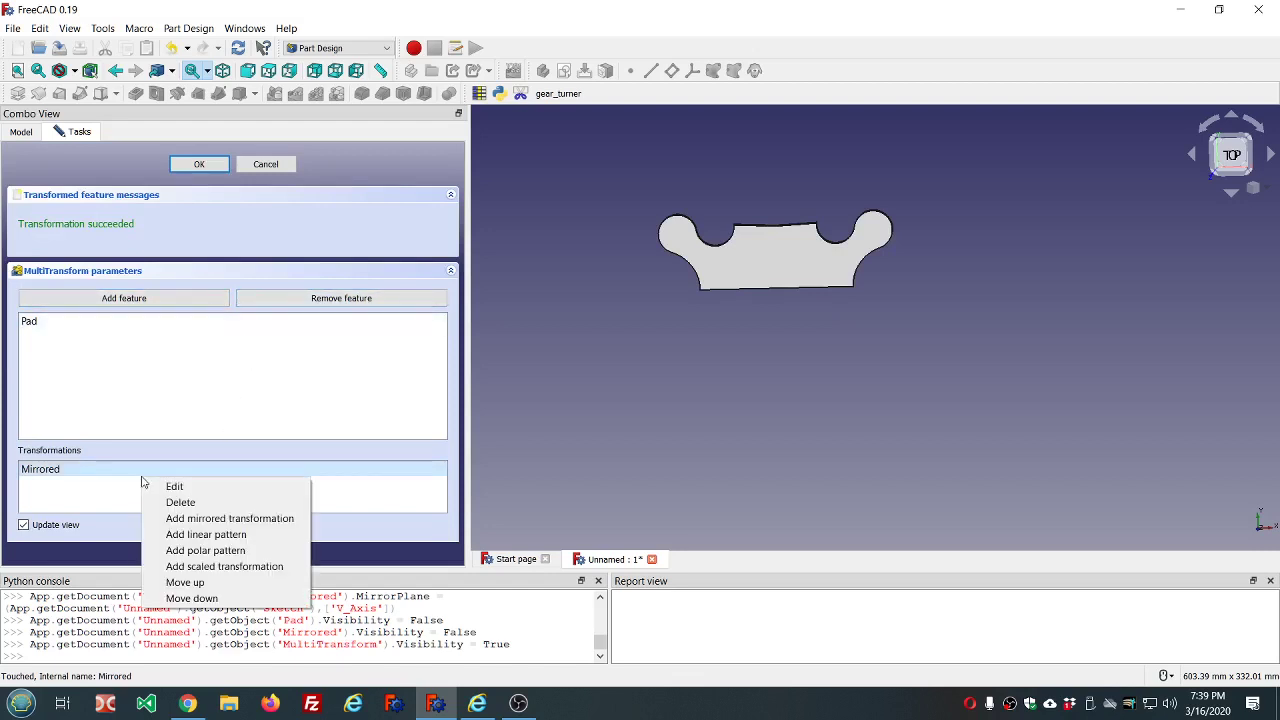
left_click(195, 518)
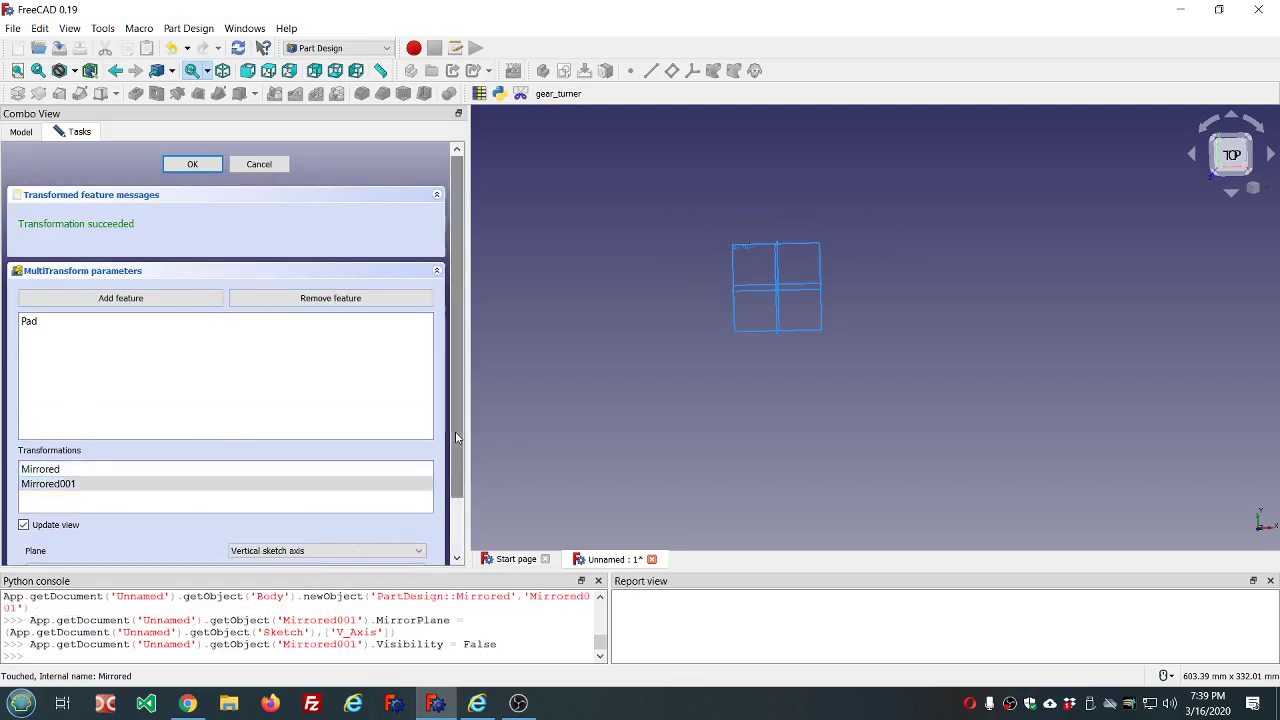
scroll(455, 431, "down", 2)
left_click(421, 490)
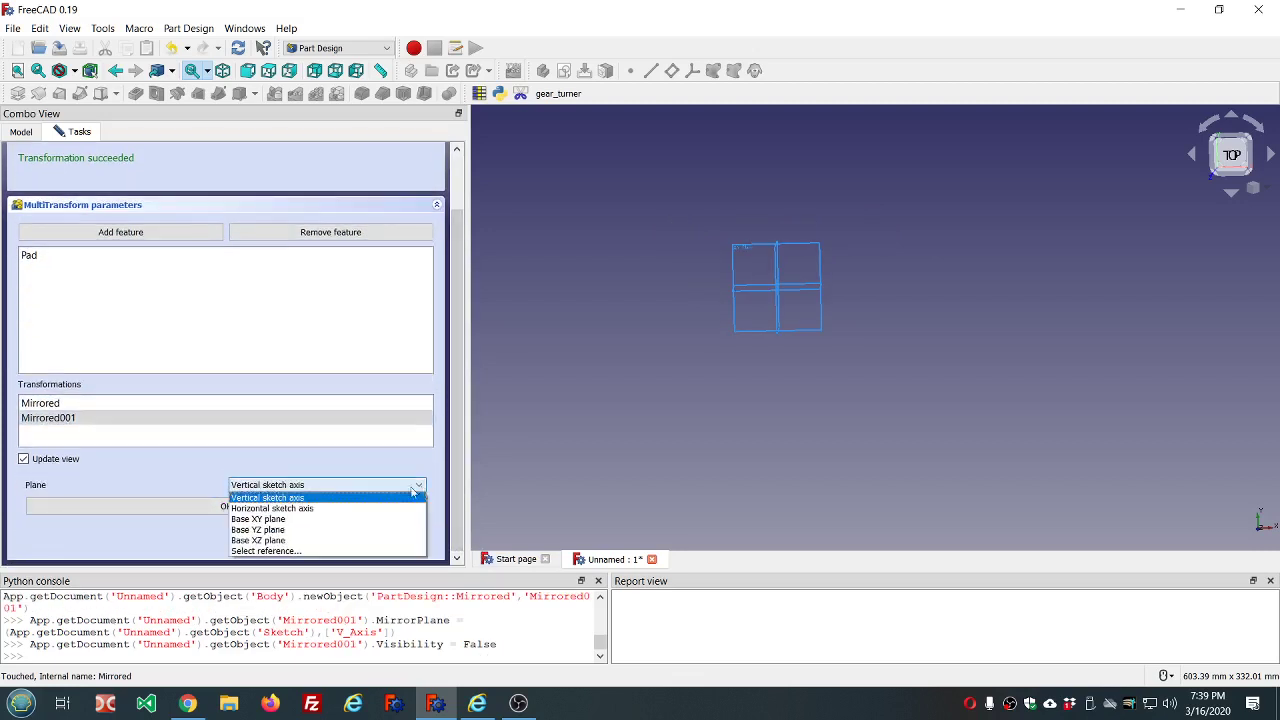
left_click(294, 508)
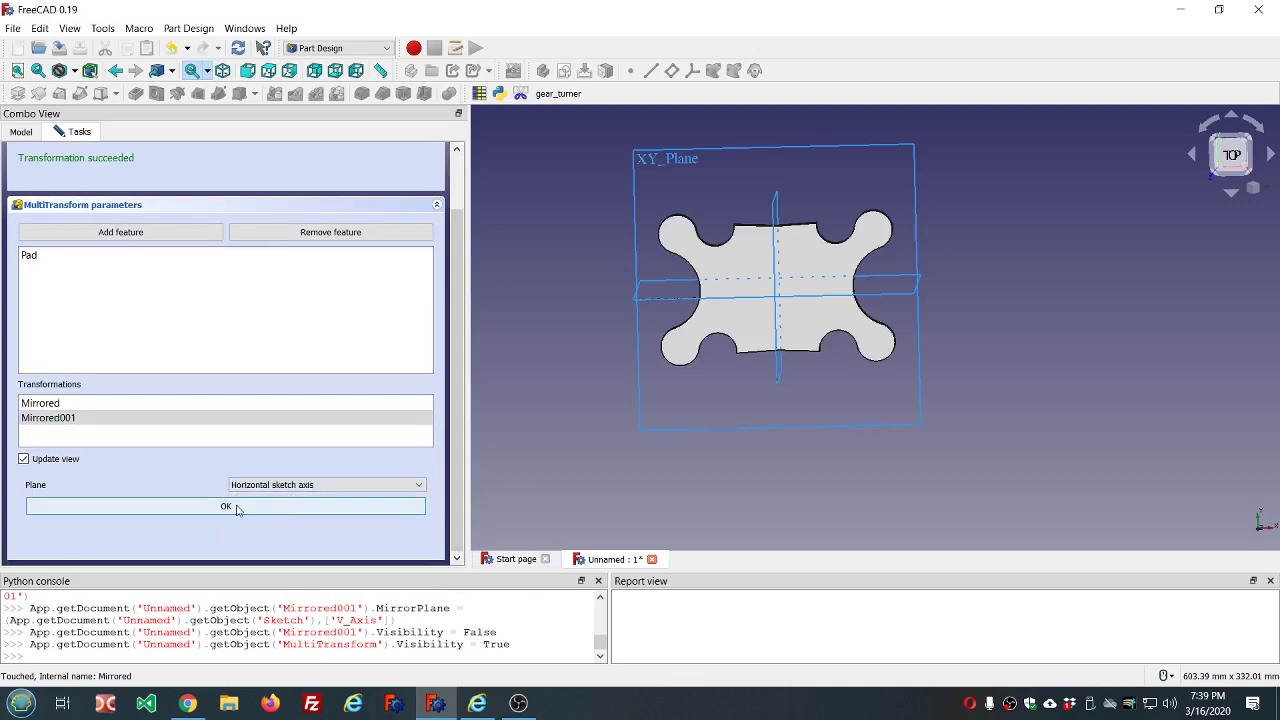
left_click(246, 509)
middle_click_drag(665, 290, 668, 297)
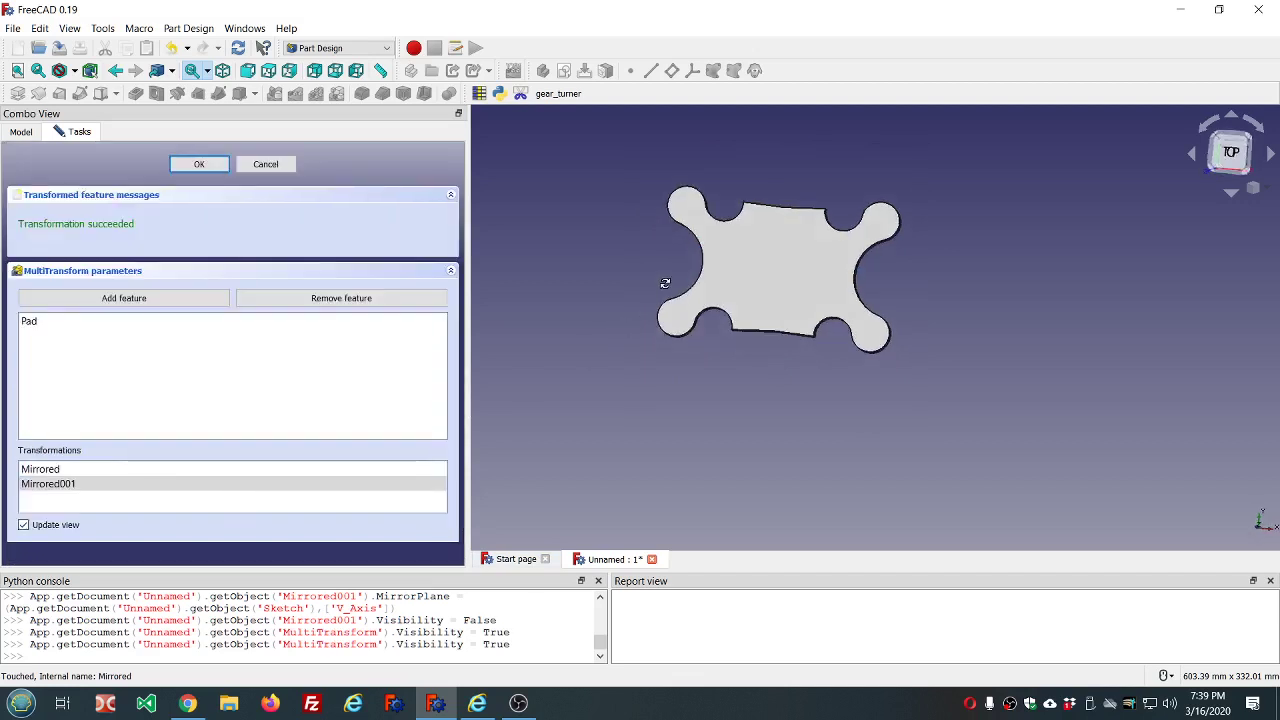
left_click(201, 163)
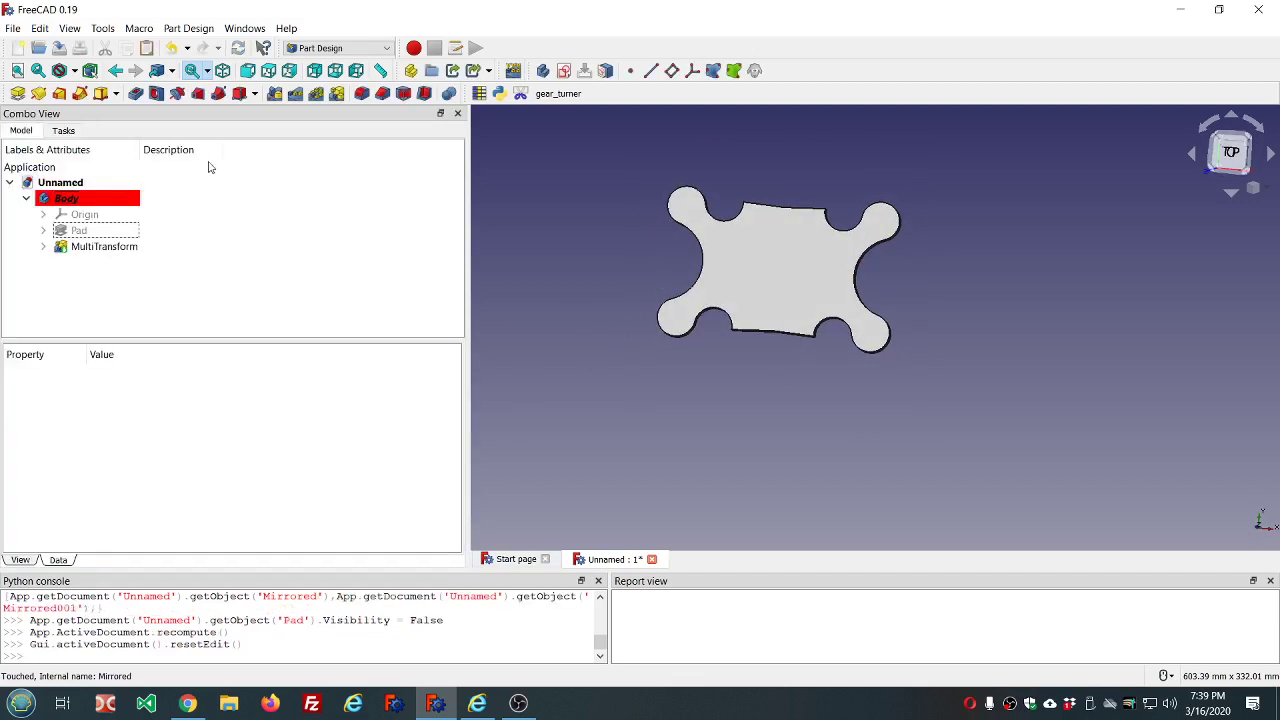
Delete the MultiTransform feature so the Body holds only the single padded piece.
key("2")
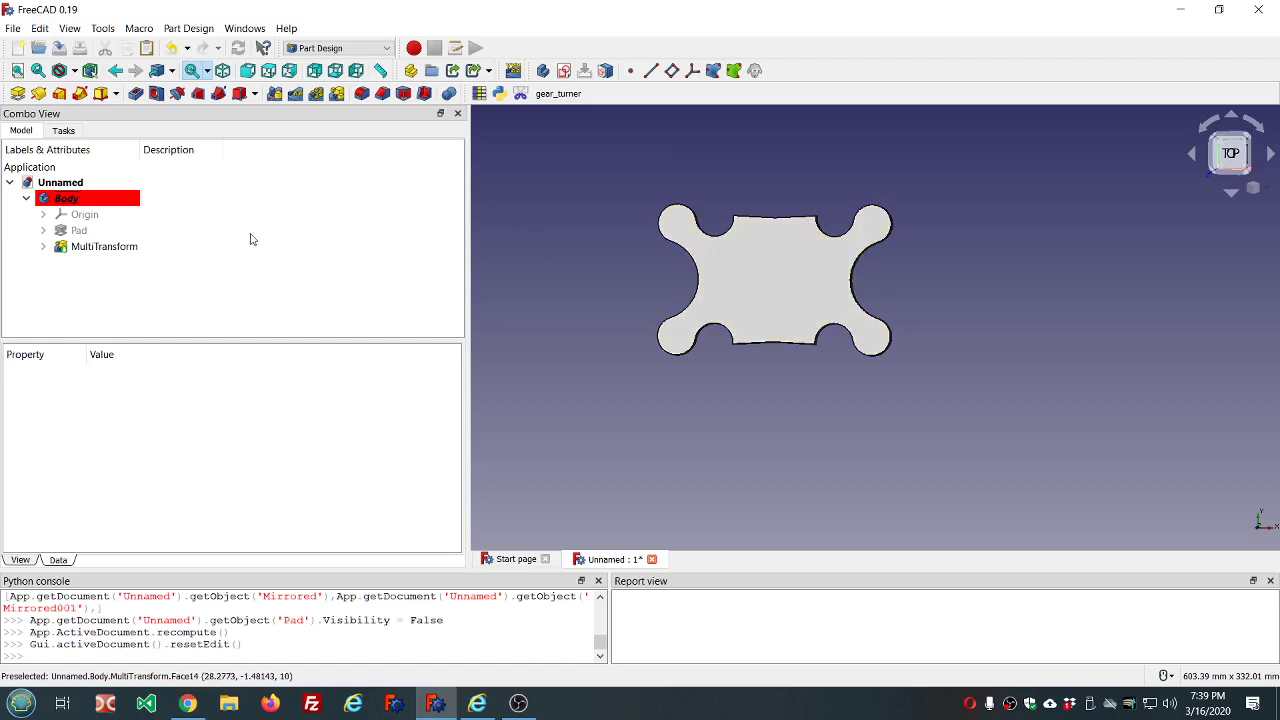
left_click(112, 253)
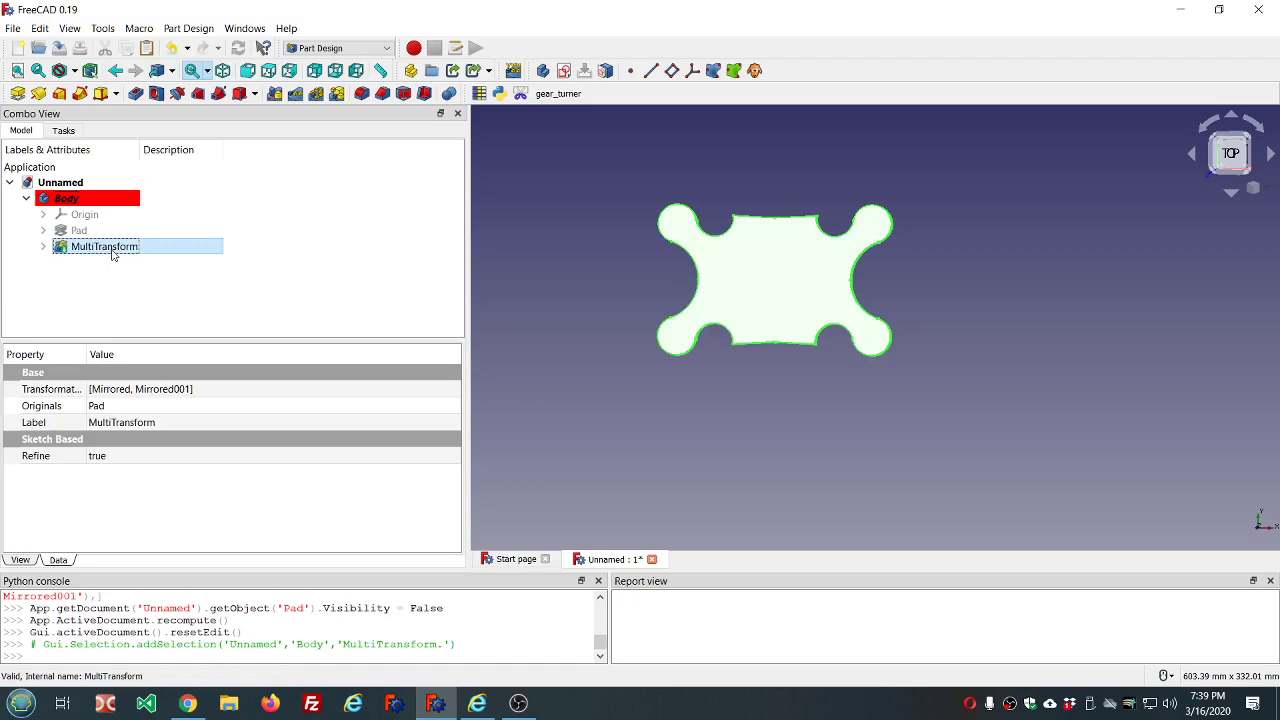
key("Delete")
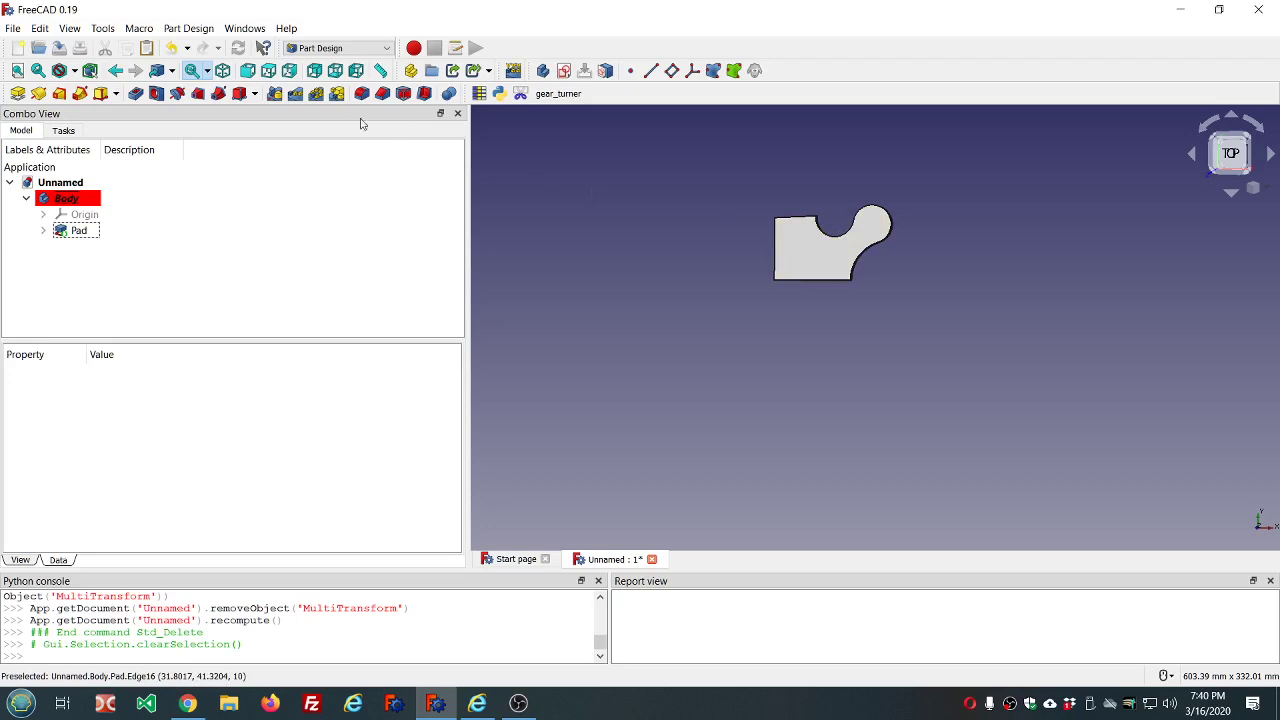
Create a polar pattern of the pad with 4 occurrences over 360° about the sketch normal.
left_click(316, 94)
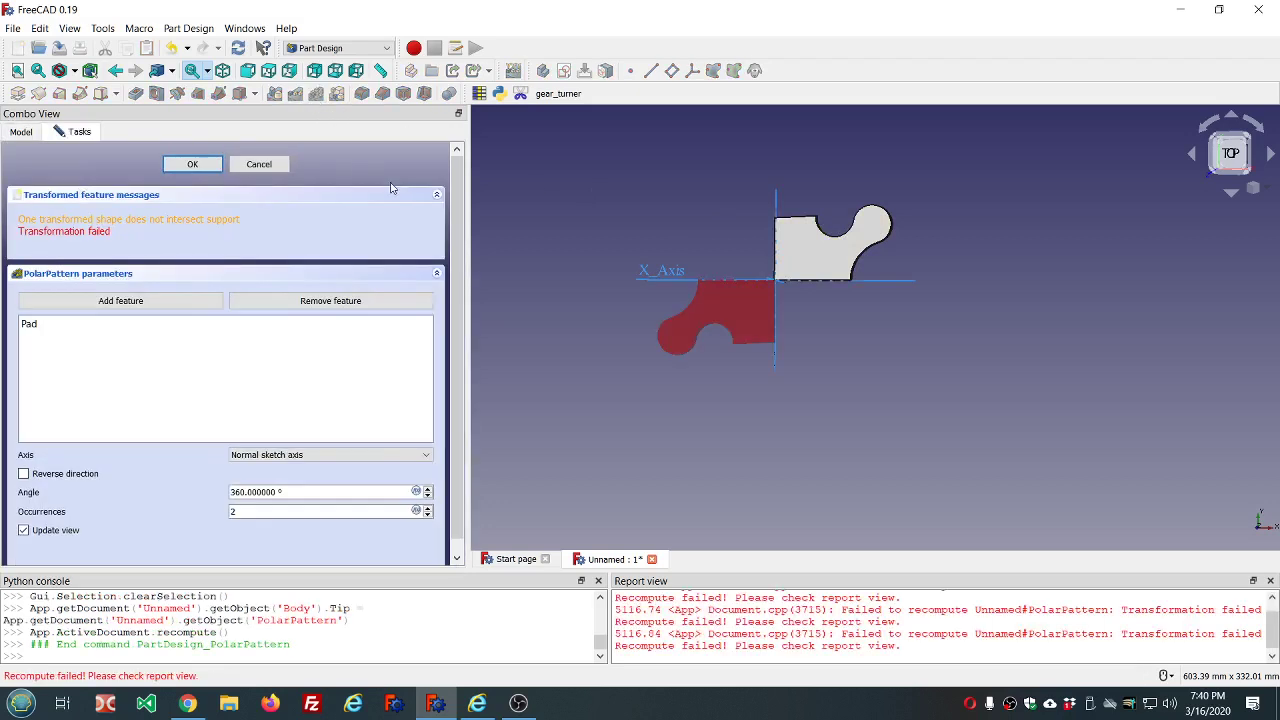
left_click(427, 509)
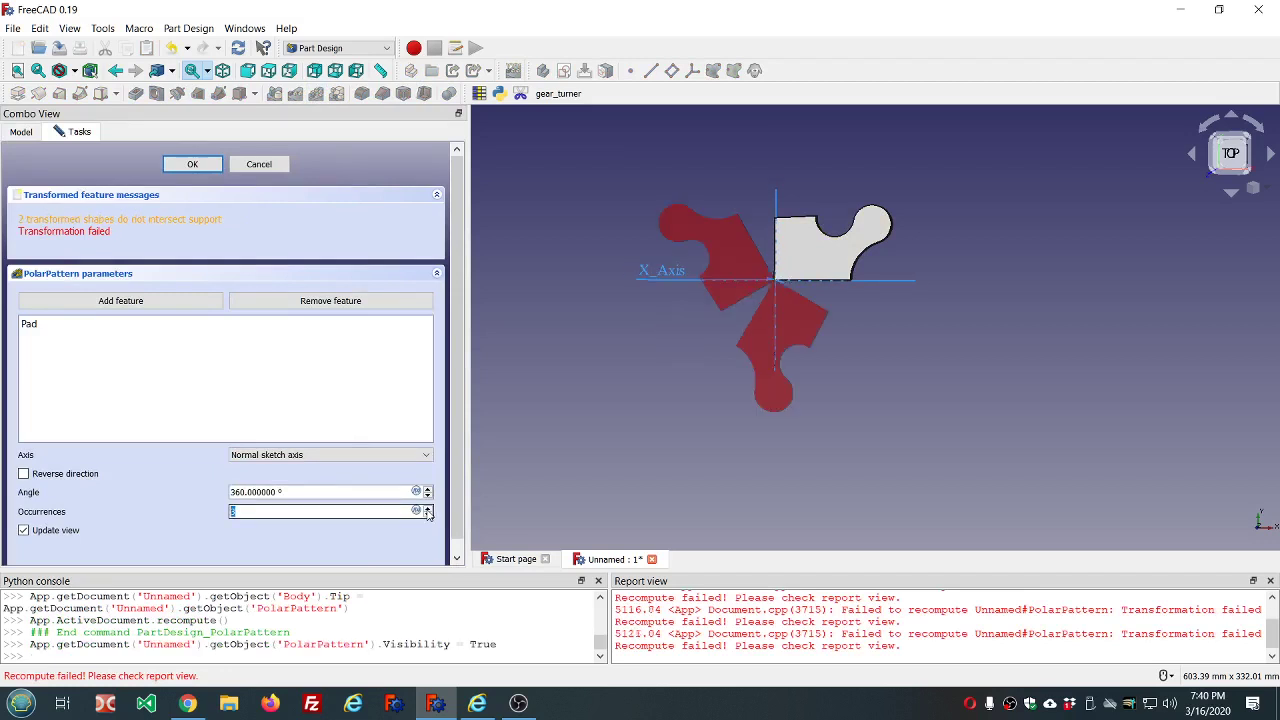
left_click(427, 509)
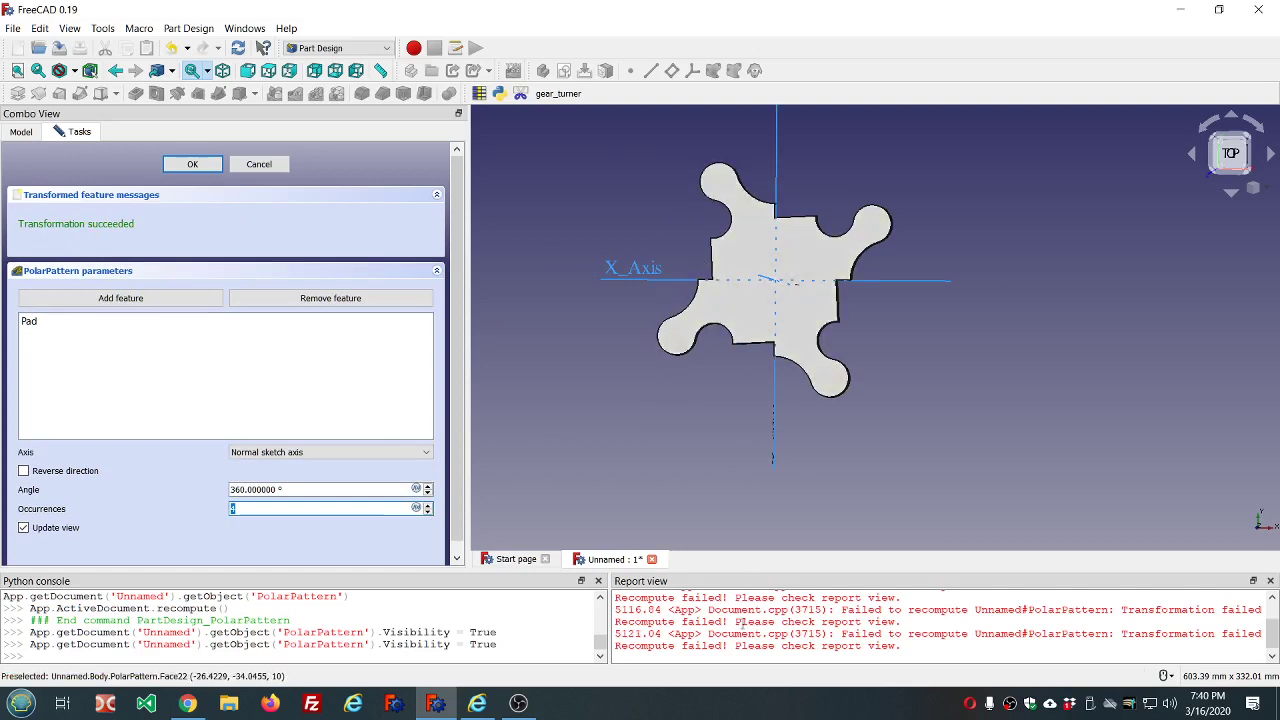
left_click(200, 165)
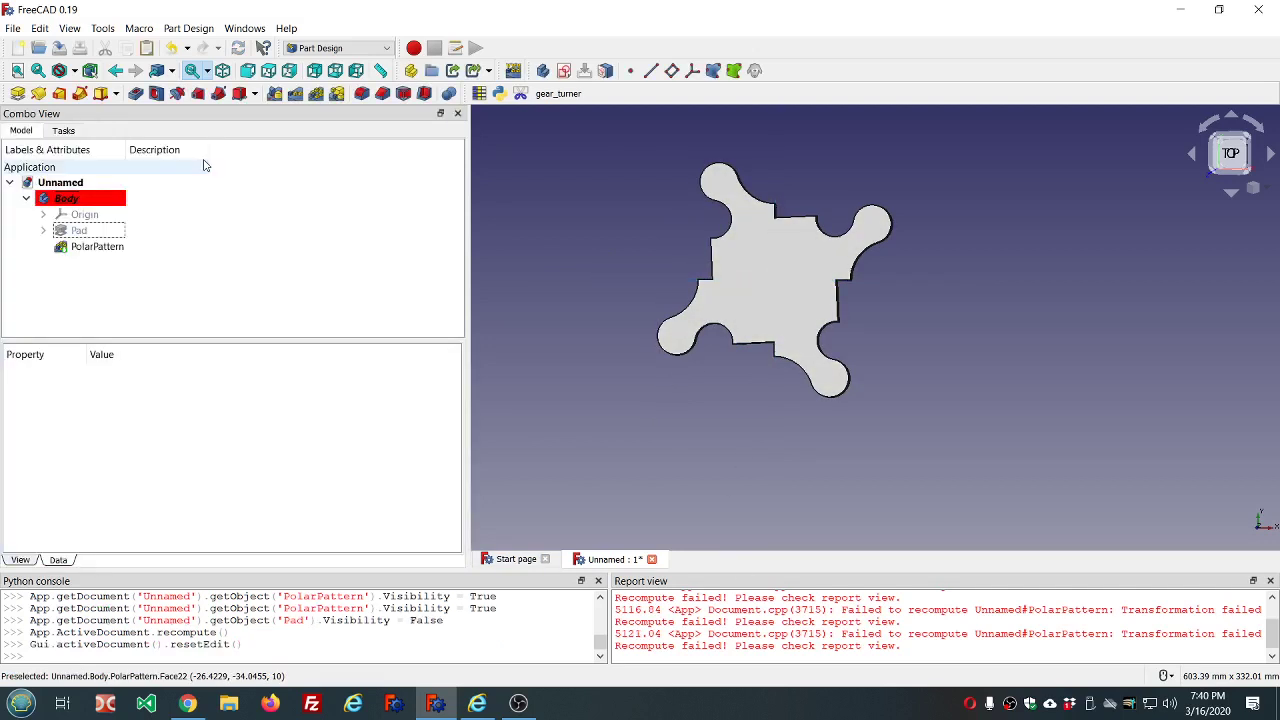
Clear the report view messages and make the Pad's sketch visible.
right_click(756, 622)
left_click(788, 590)
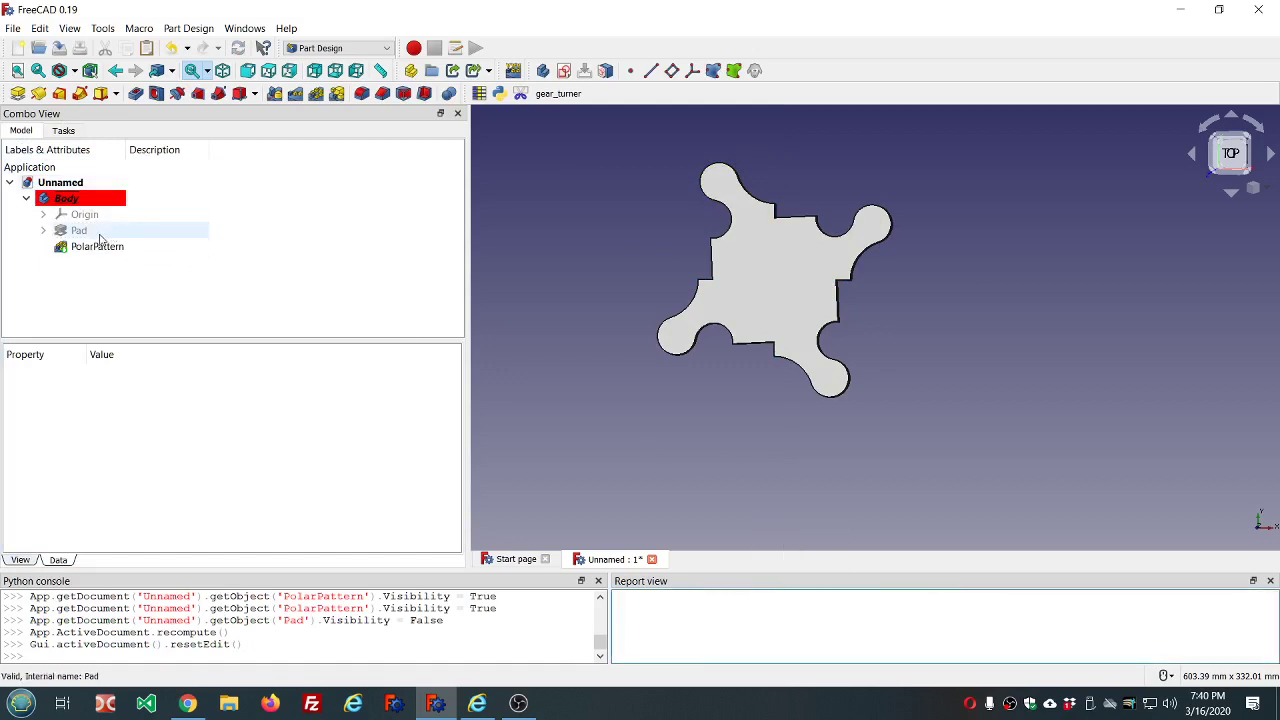
left_click(43, 231)
left_click(101, 246)
key("space")
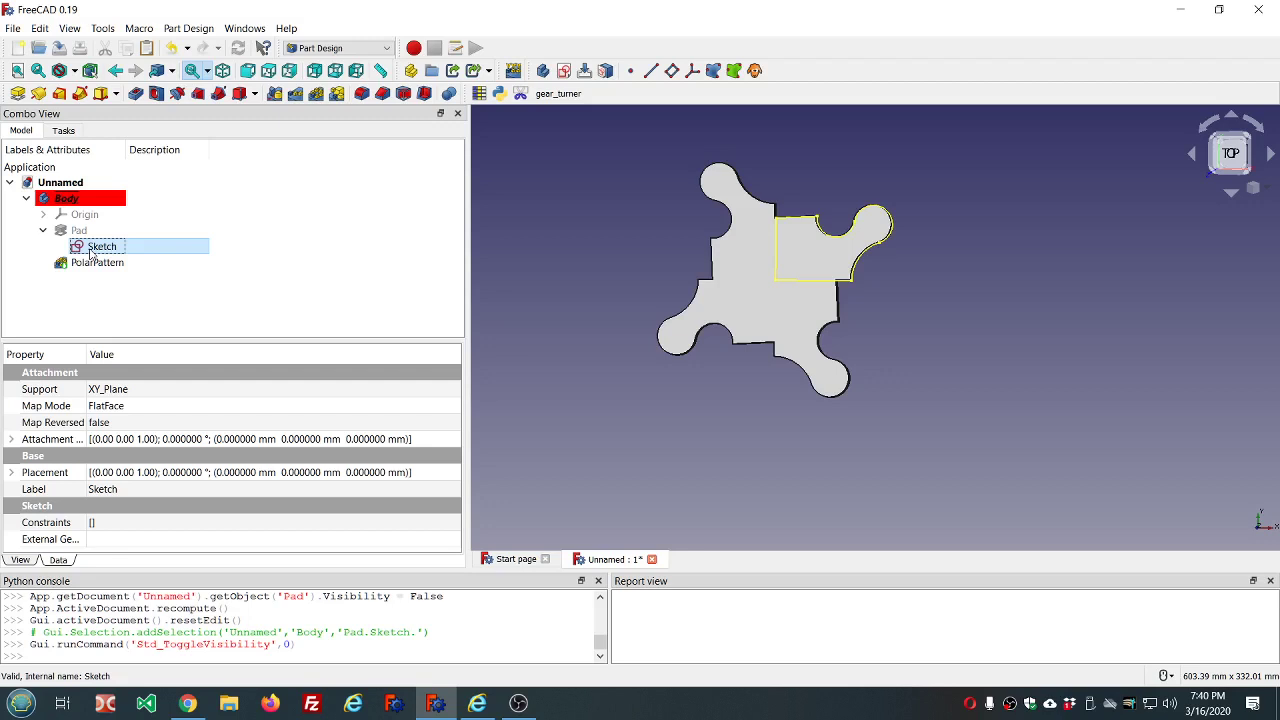
Delete the PolarPattern feature, leaving only the Pad's single puzzle piece.
left_click(84, 263)
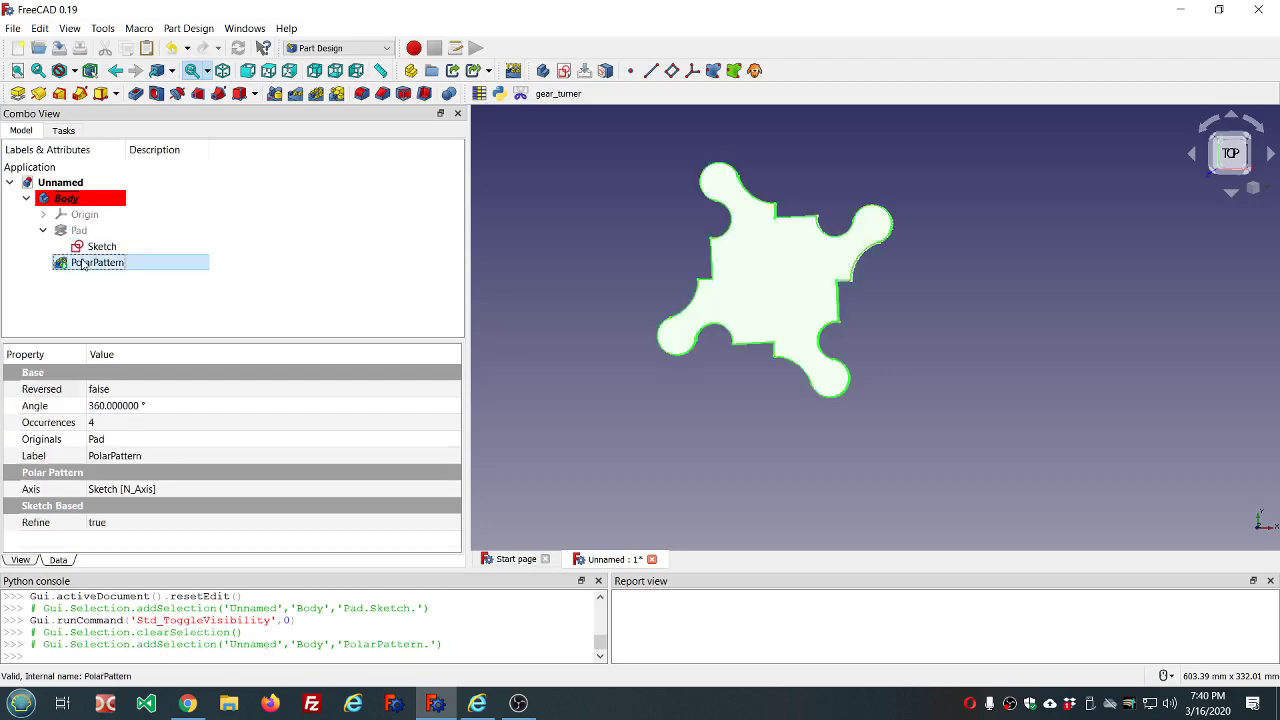
key("Delete")
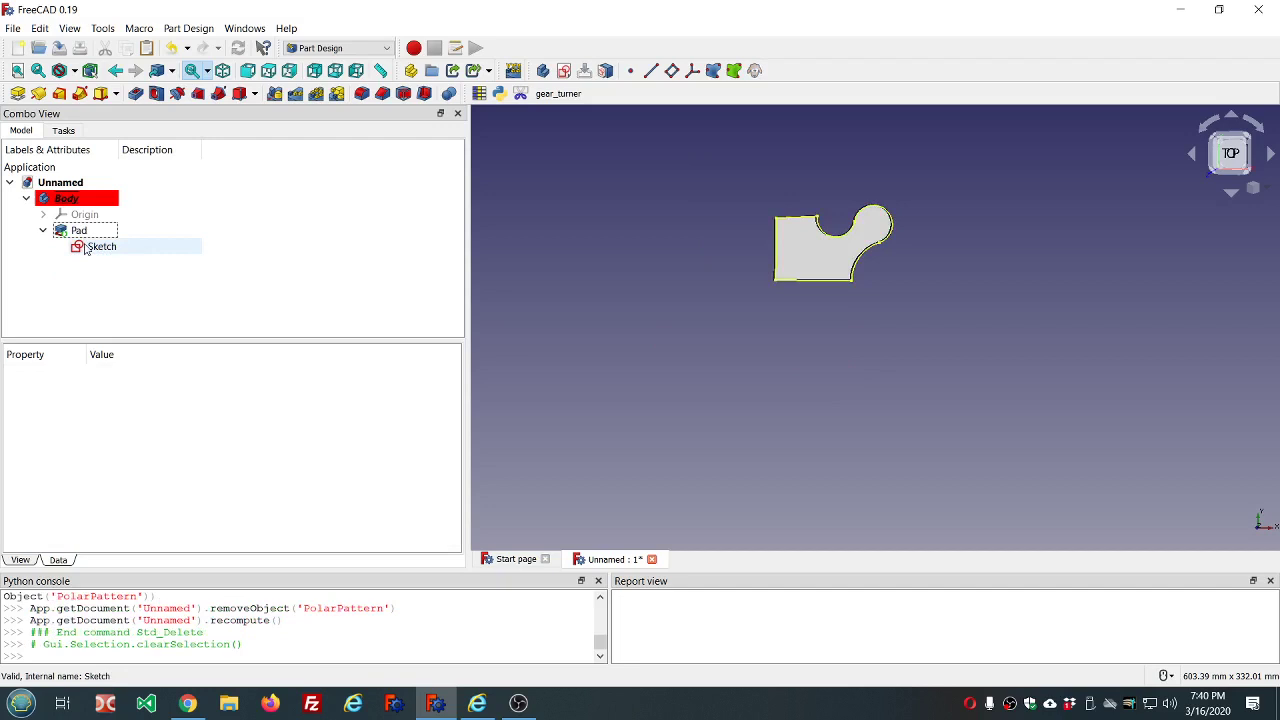
scroll(745, 177, "up", 2)
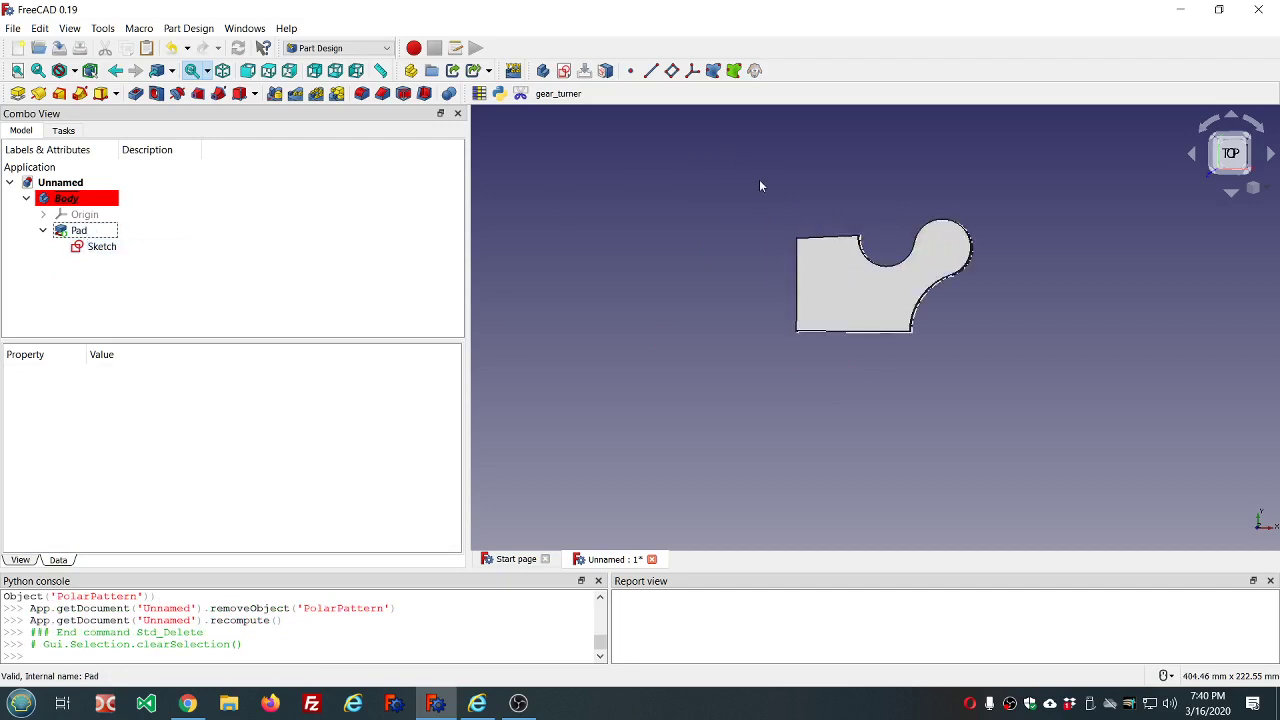
mouse_move(759, 179)
middle_mouse_down()
mouse_move(783, 194)
mouse_move(771, 189)
middle_mouse_up()
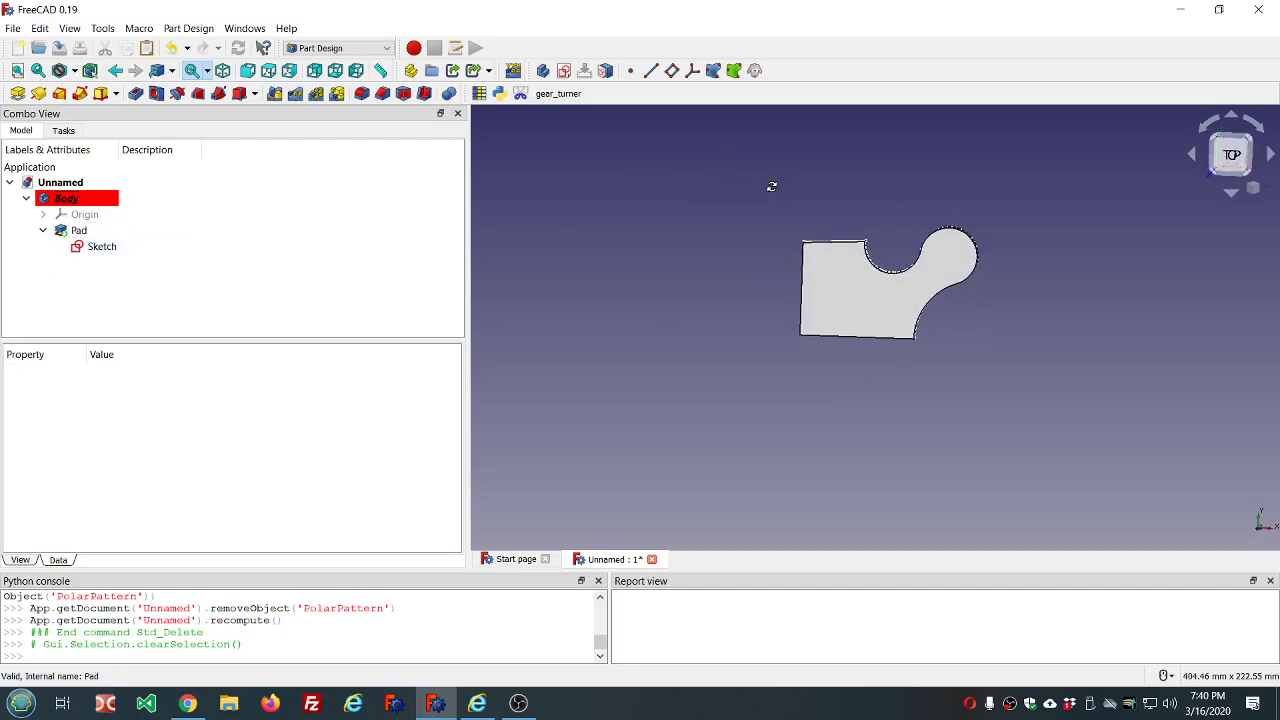
Draw a diagonal construction line from upper left to lower right across the sketch profile.
double_click(102, 247)
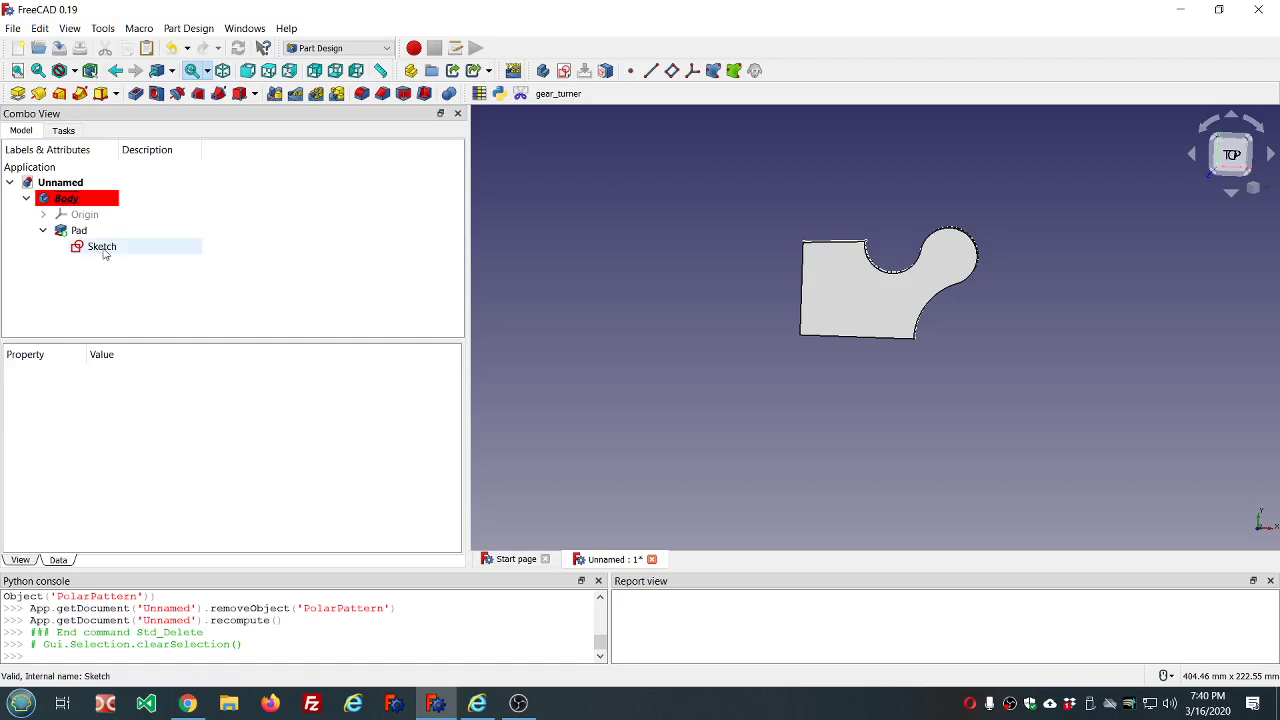
scroll(556, 221, "down", 4)
scroll(629, 236, "up", 4)
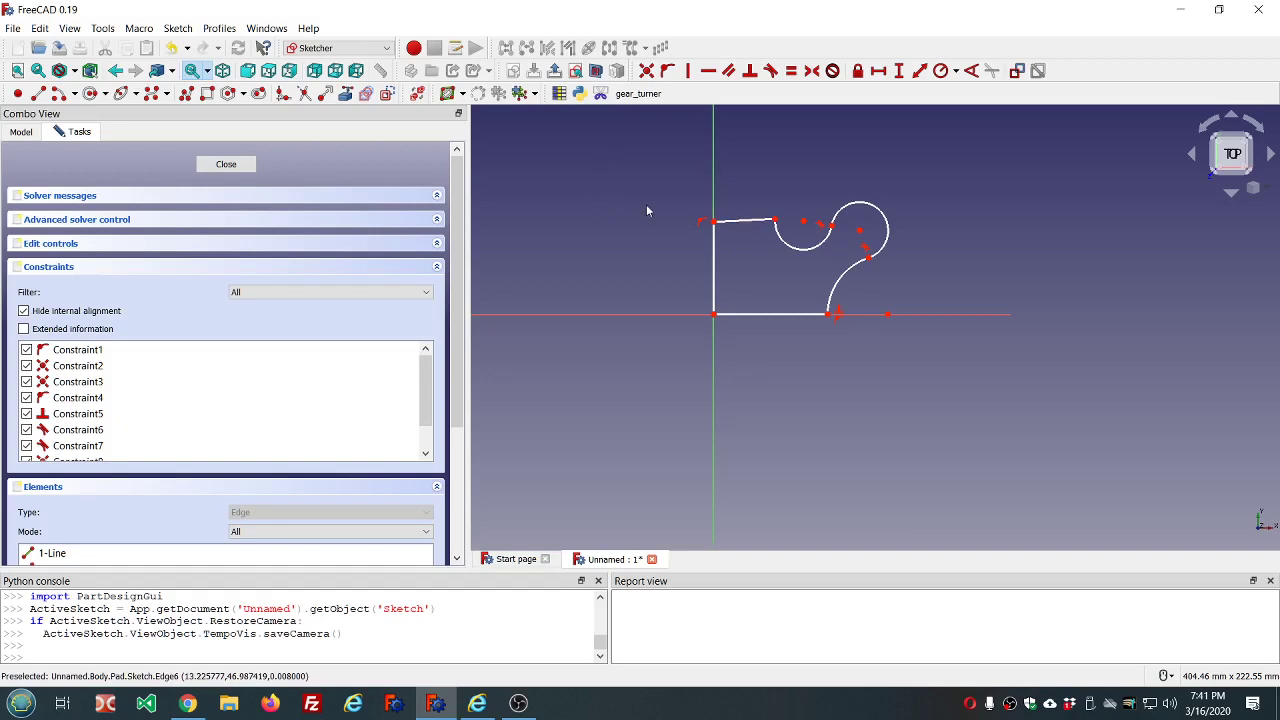
scroll(646, 210, "down", 2)
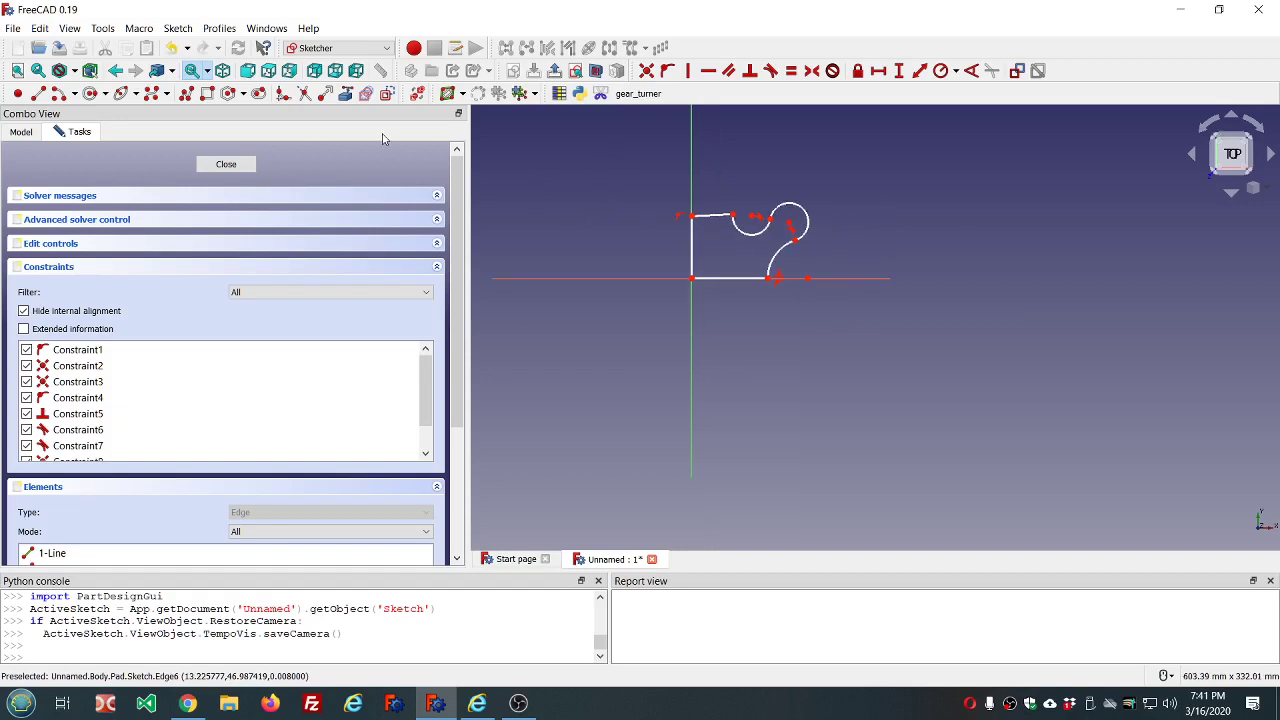
left_click(388, 96)
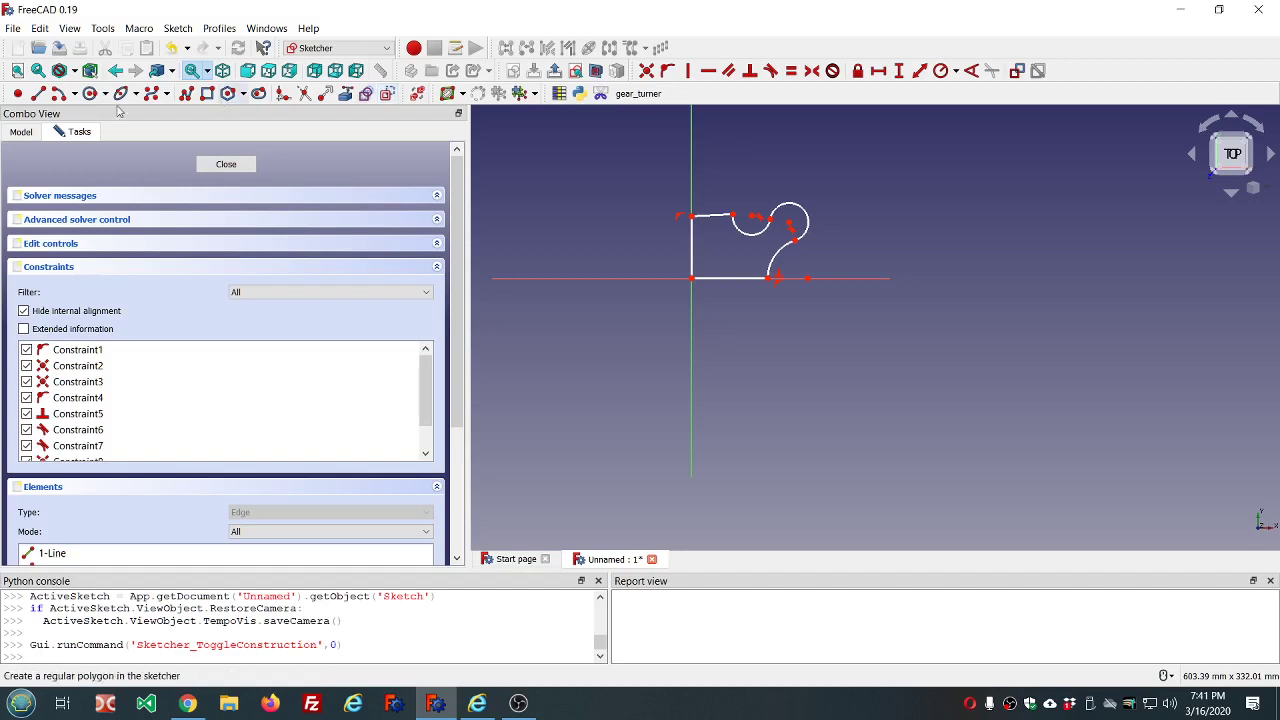
left_click(37, 94)
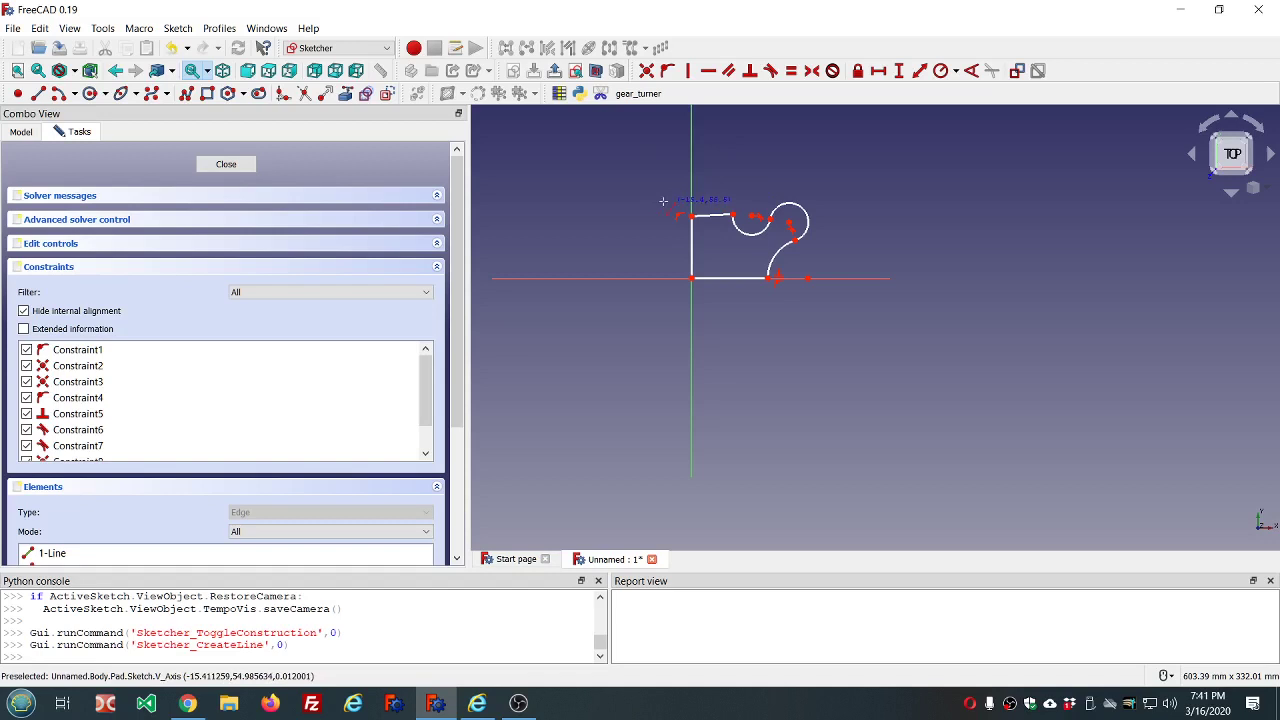
left_click(656, 209)
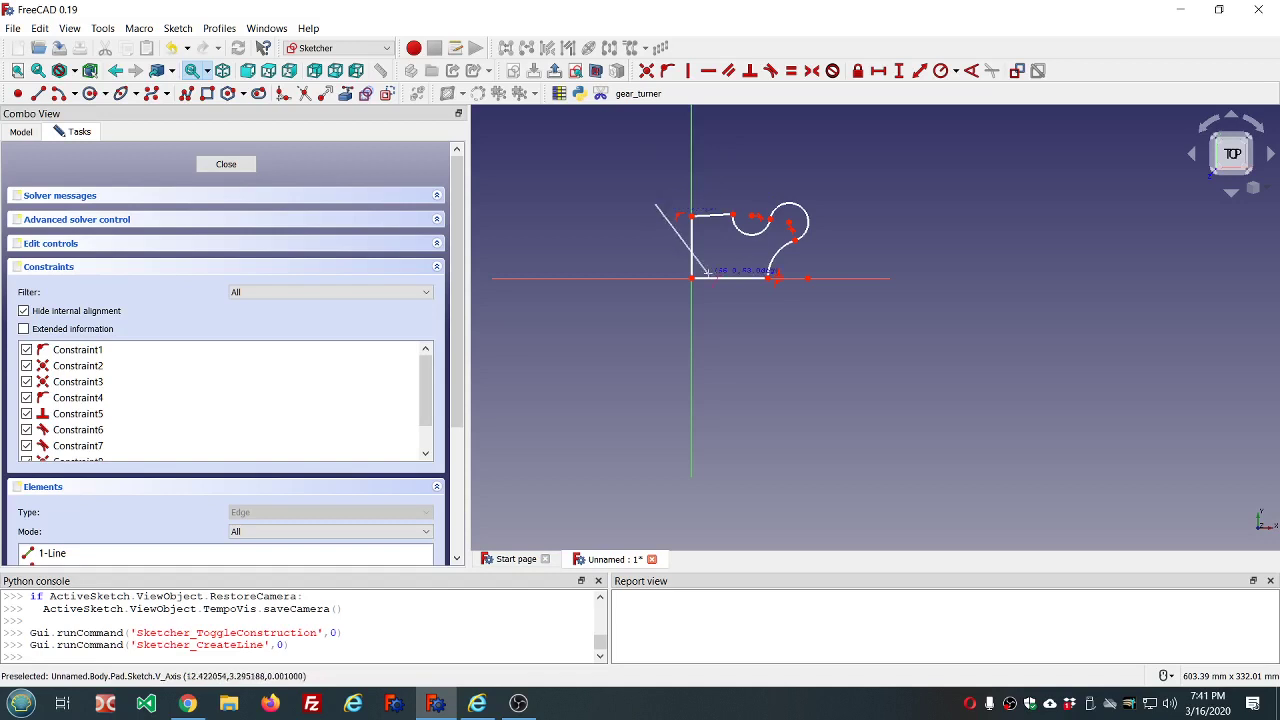
left_click(806, 353)
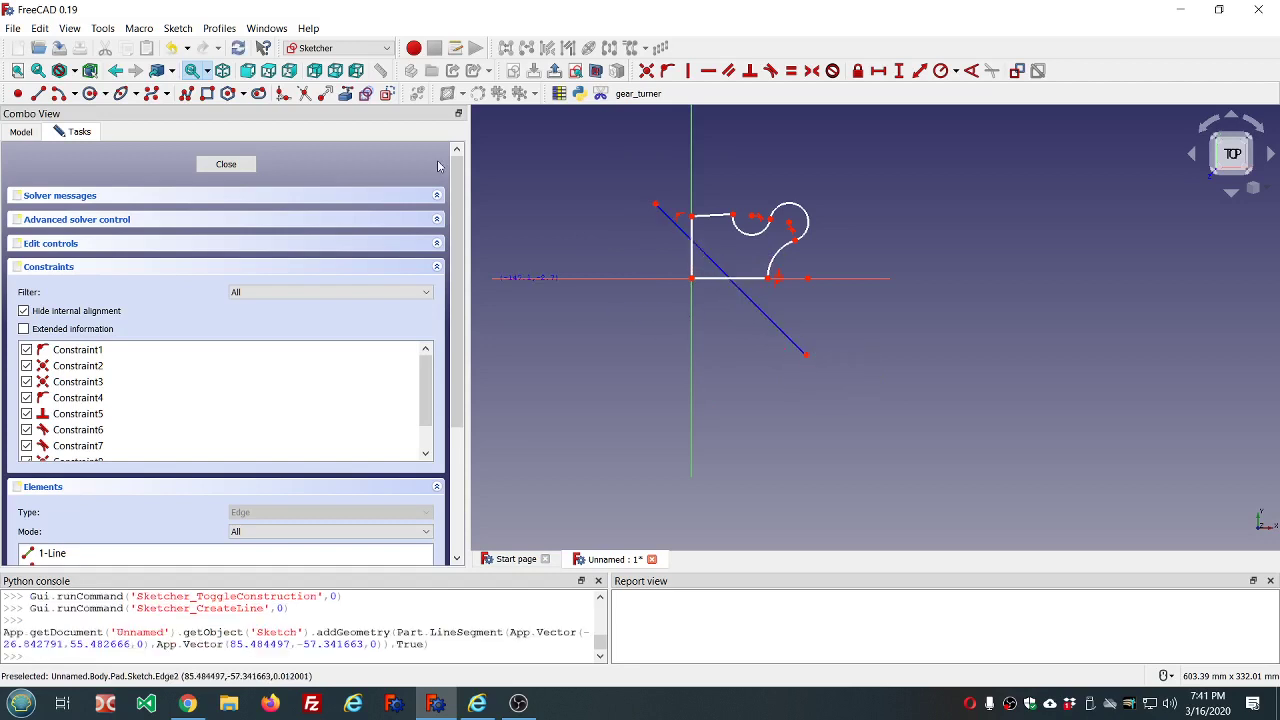
left_click(232, 162)
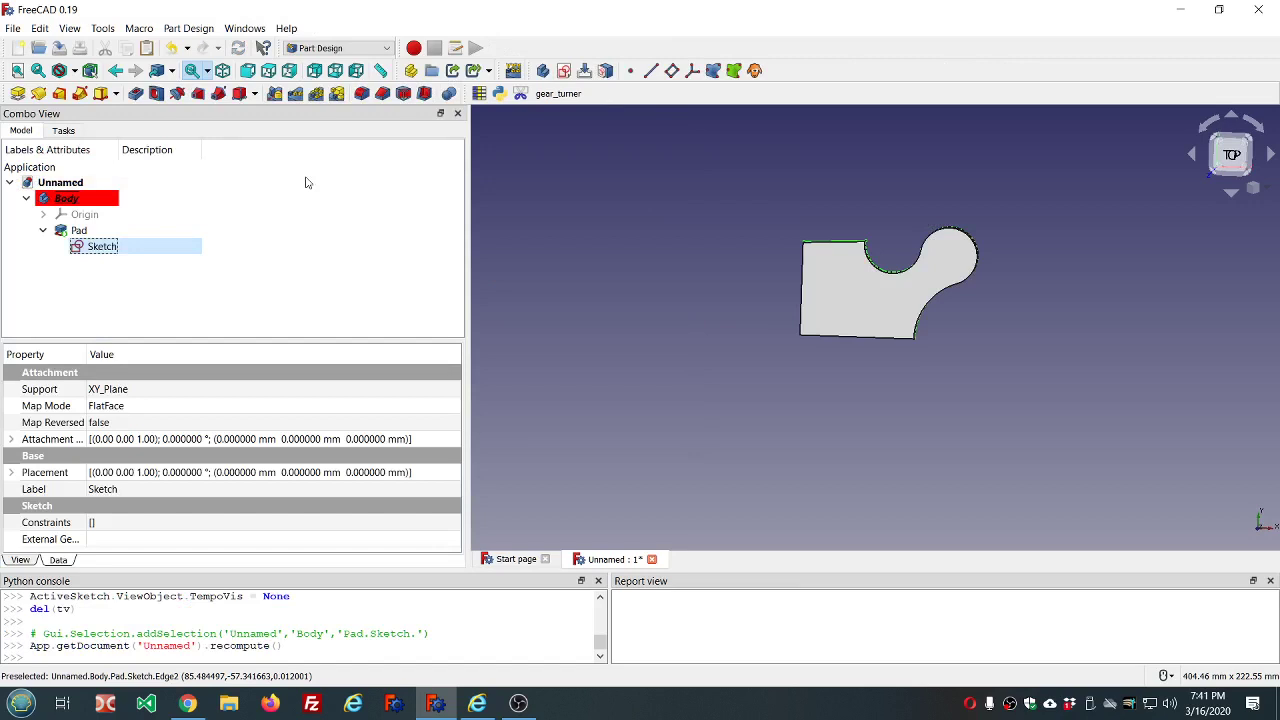
left_click(277, 100)
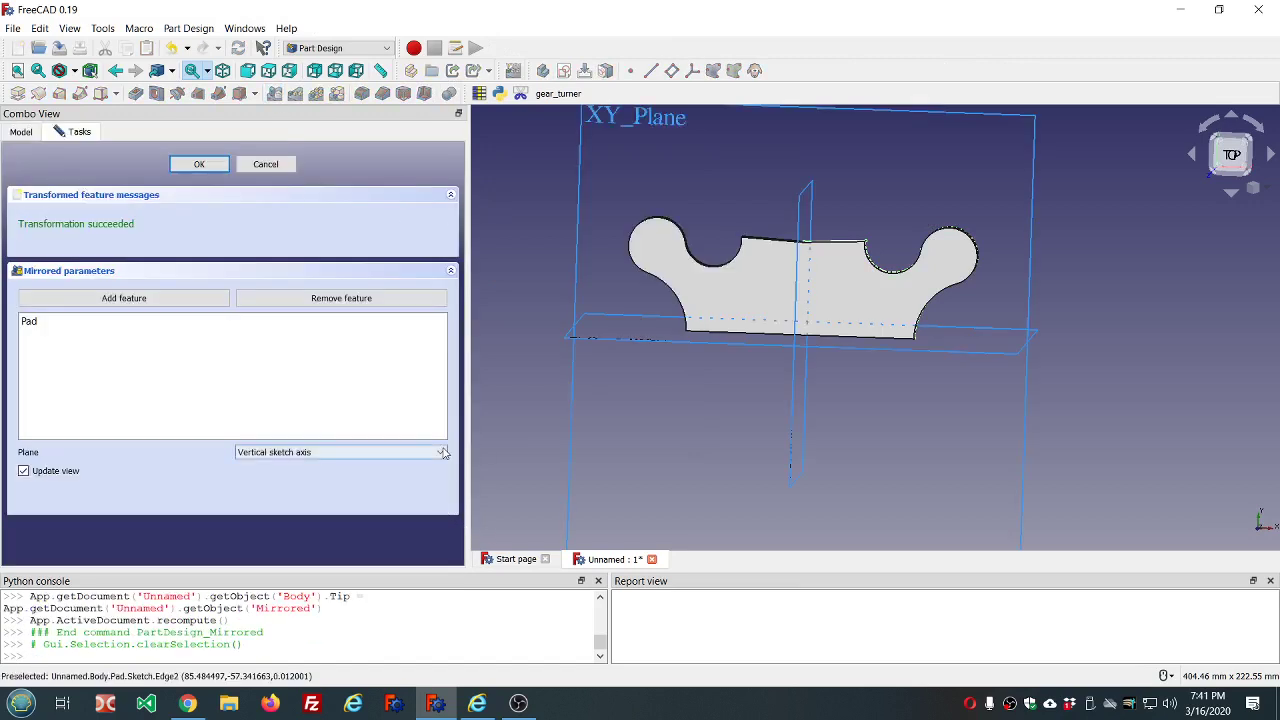
left_click(425, 452)
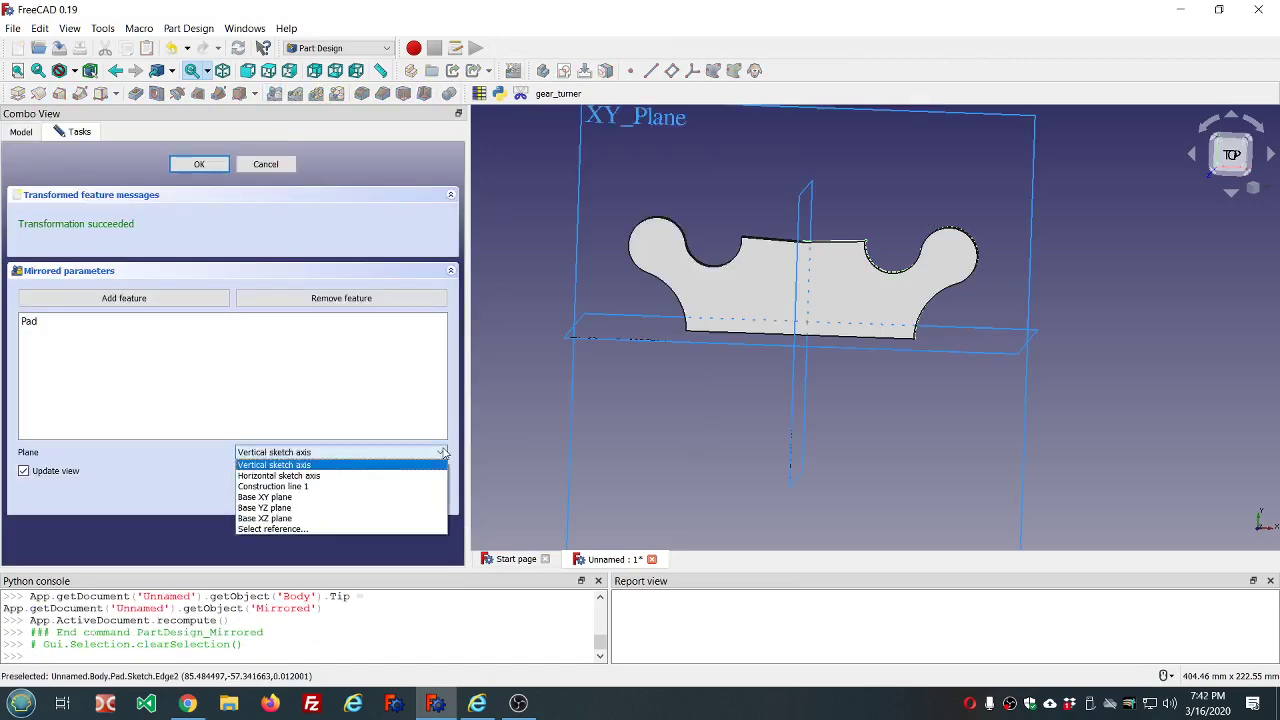
left_click(307, 488)
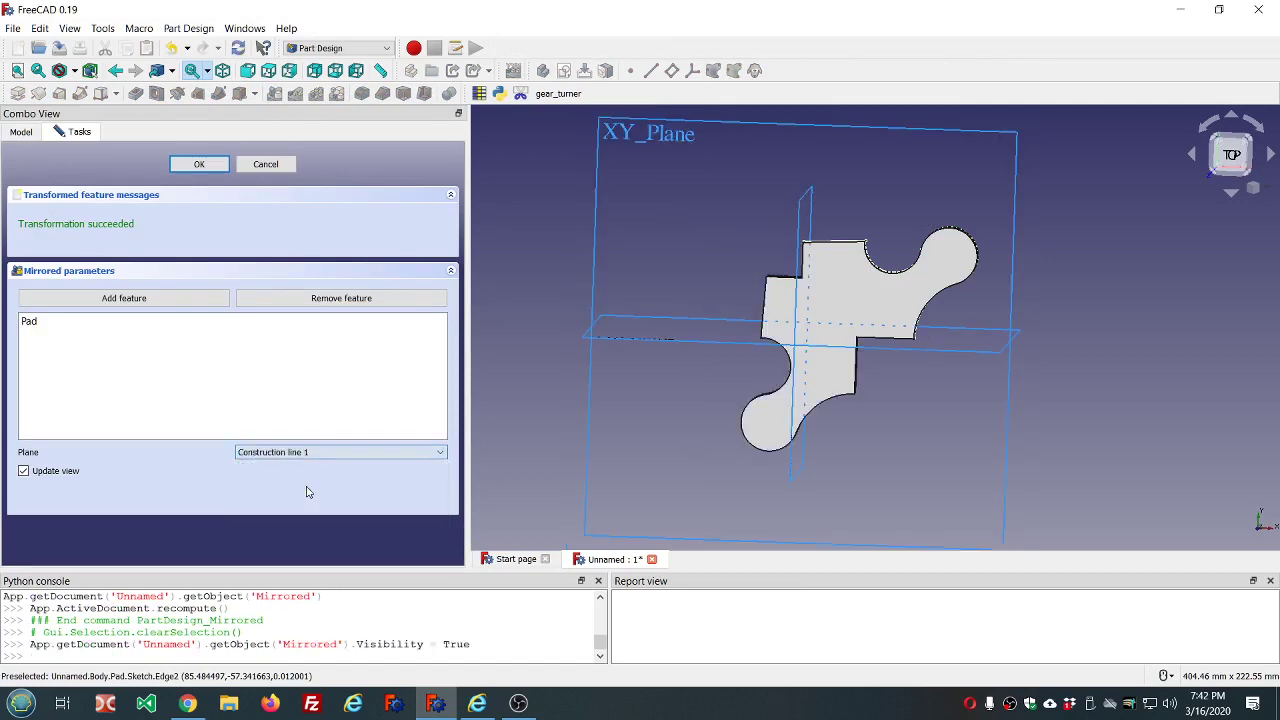
left_click(216, 168)
scroll(780, 255, "down", 3)
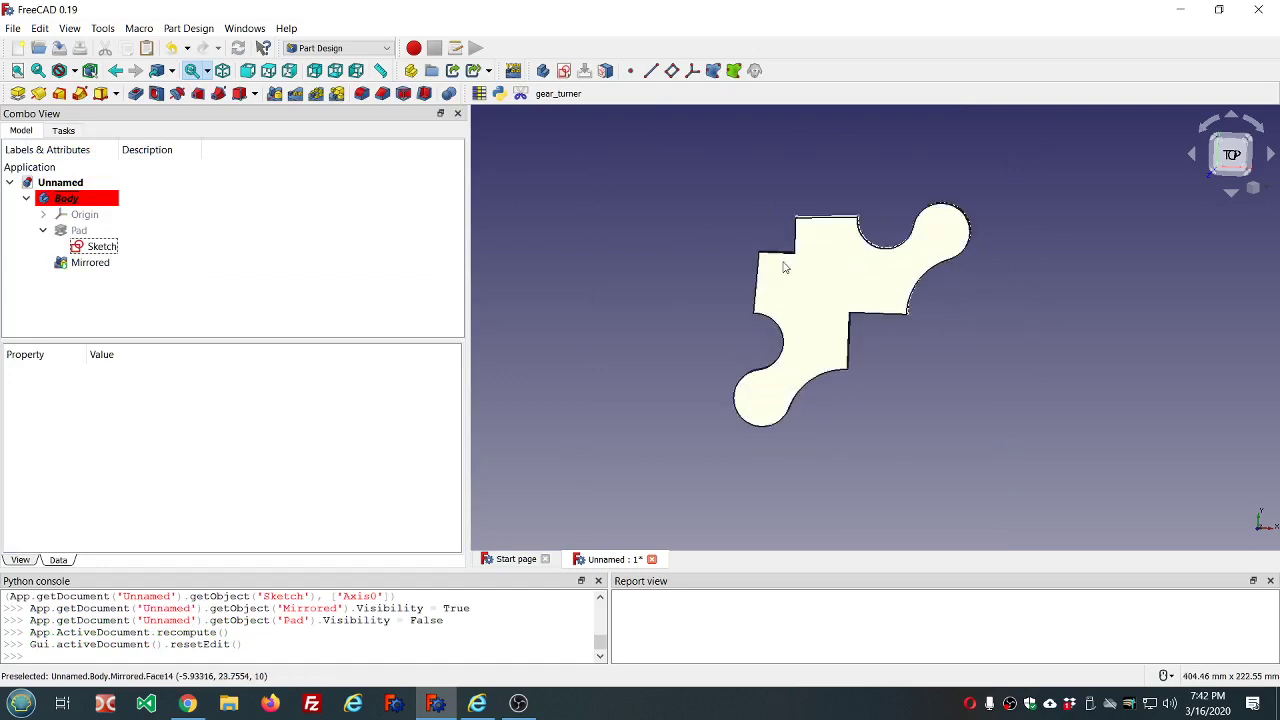
middle_click_drag(783, 266, 781, 220)
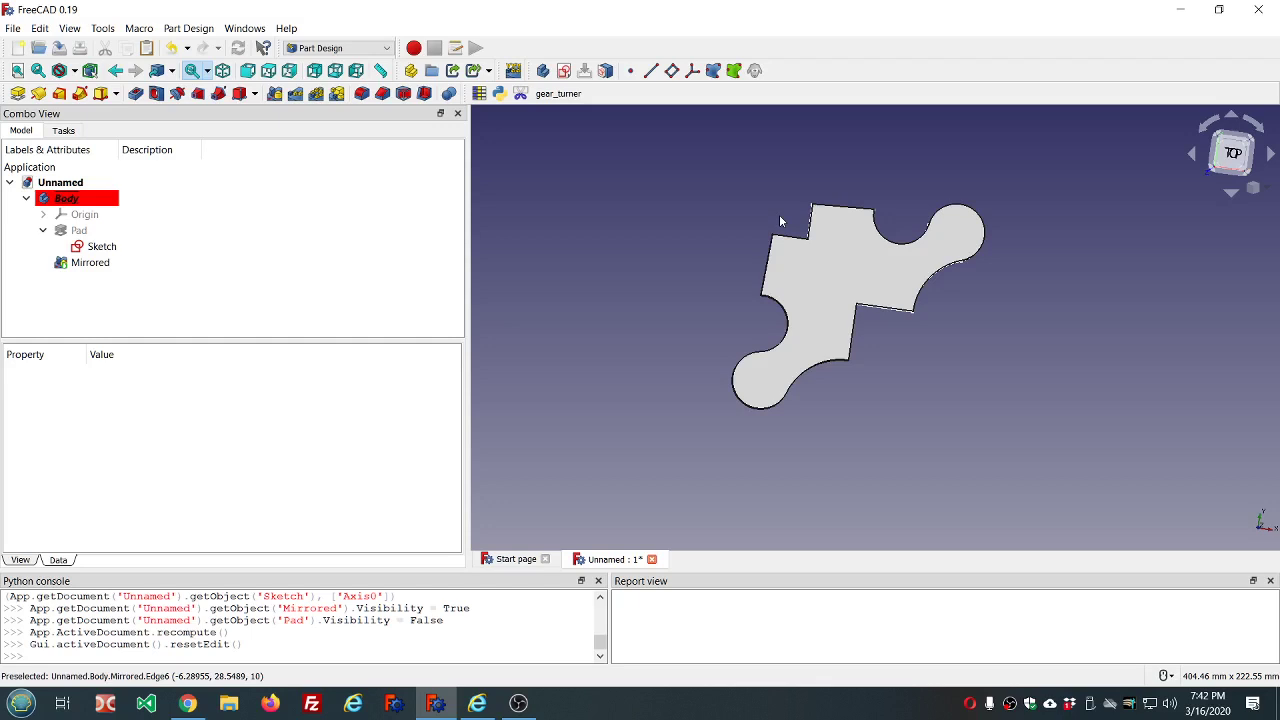
left_click(121, 268)
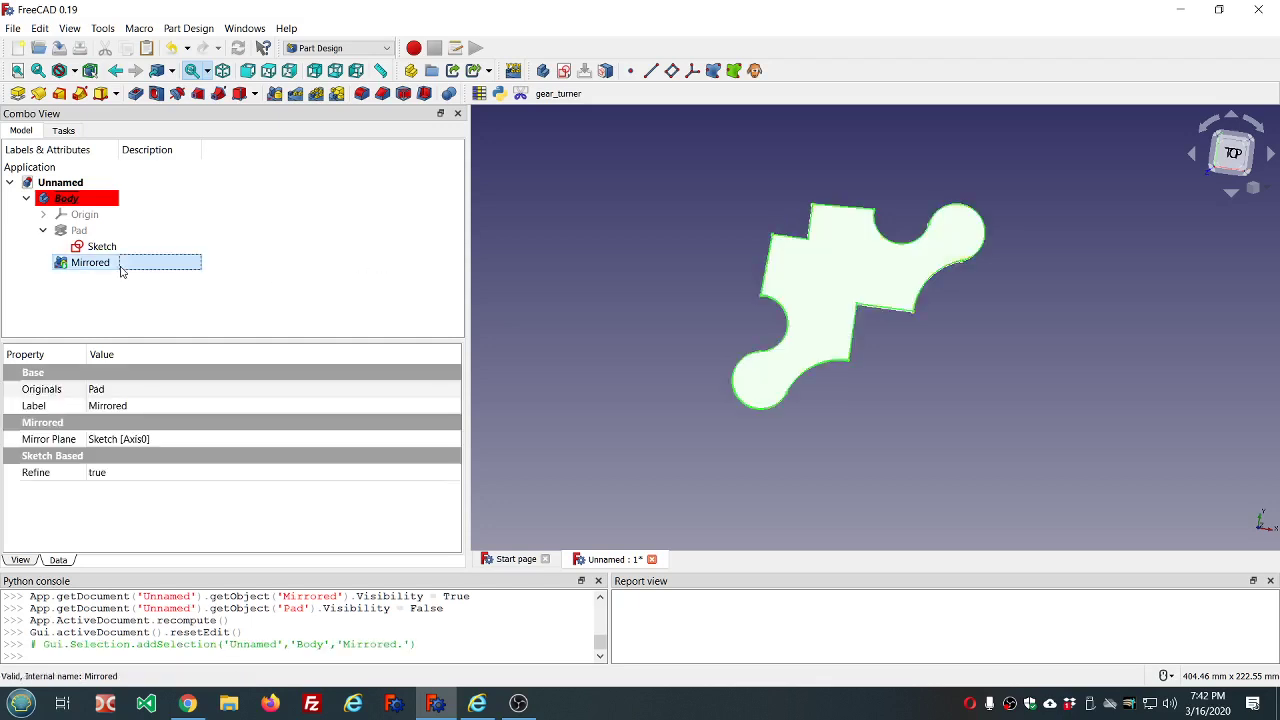
Delete the Mirrored feature and shorten the diagonal construction line in the sketch.
key("Delete")
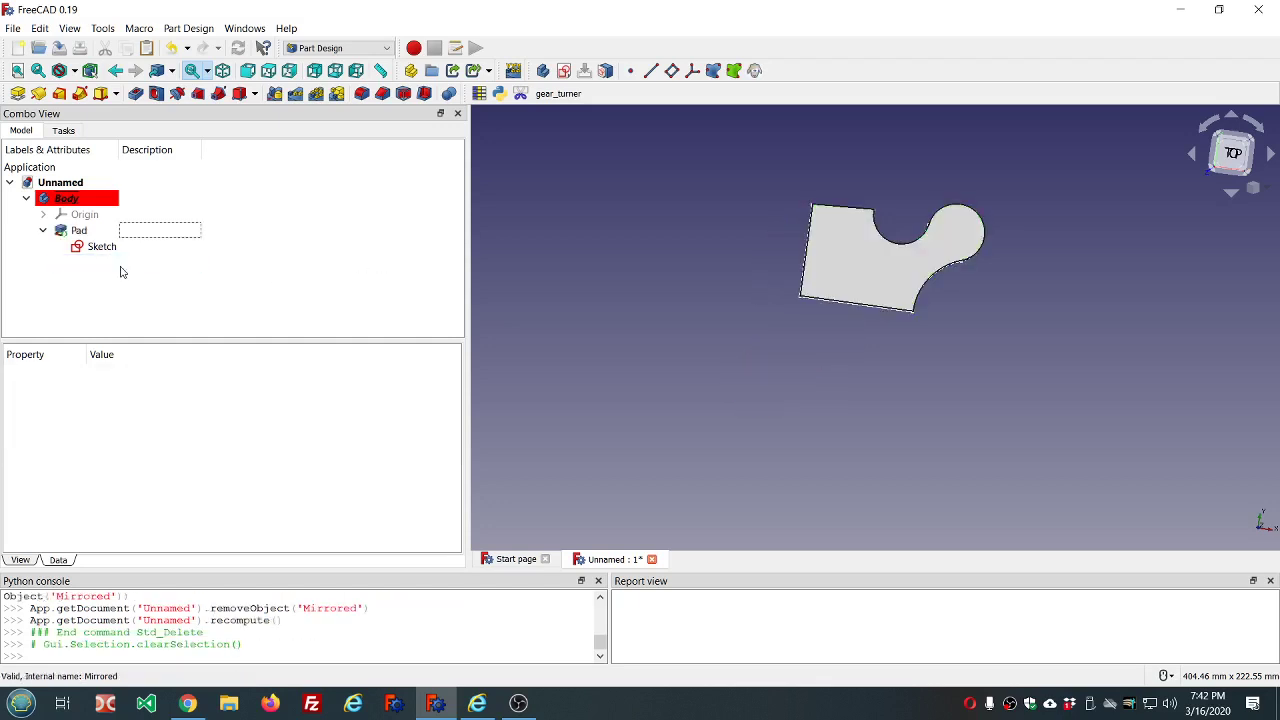
middle_click_drag(622, 194, 616, 202)
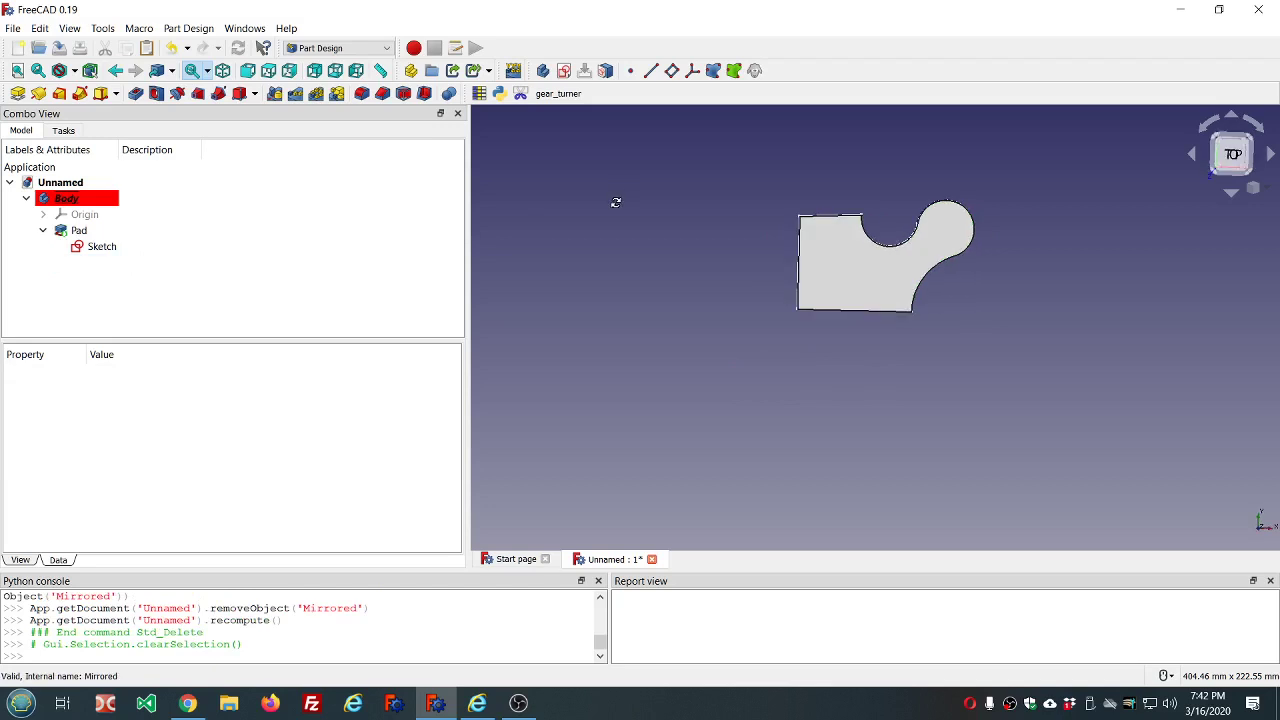
double_click(98, 247)
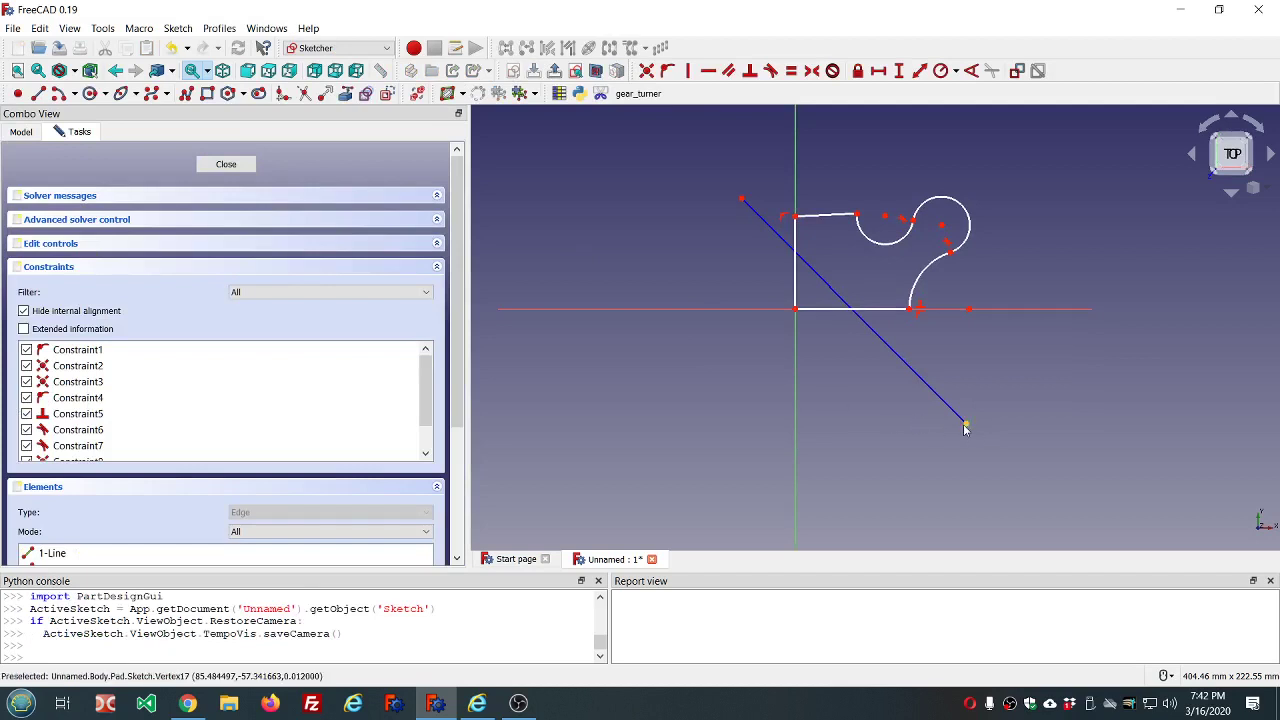
left_click_drag(967, 427, 883, 407)
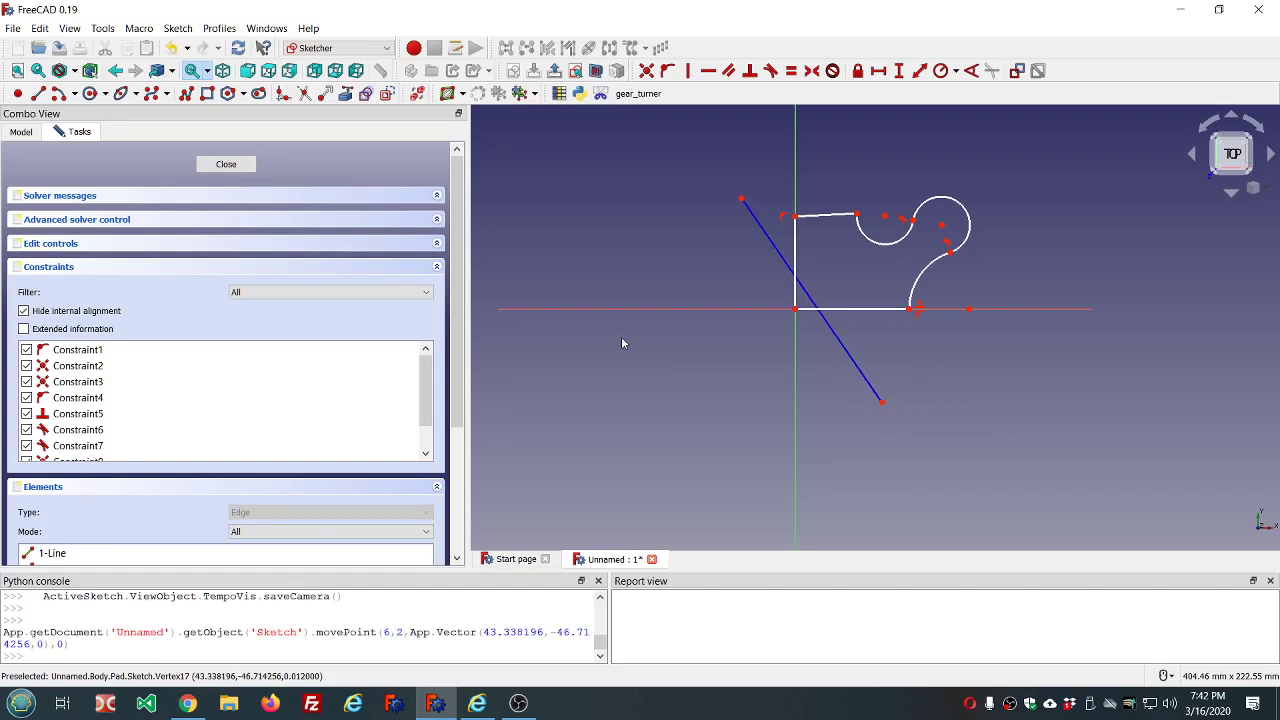
Delete the diagonal construction line and turn construction mode off before closing the sketch.
left_click(768, 239)
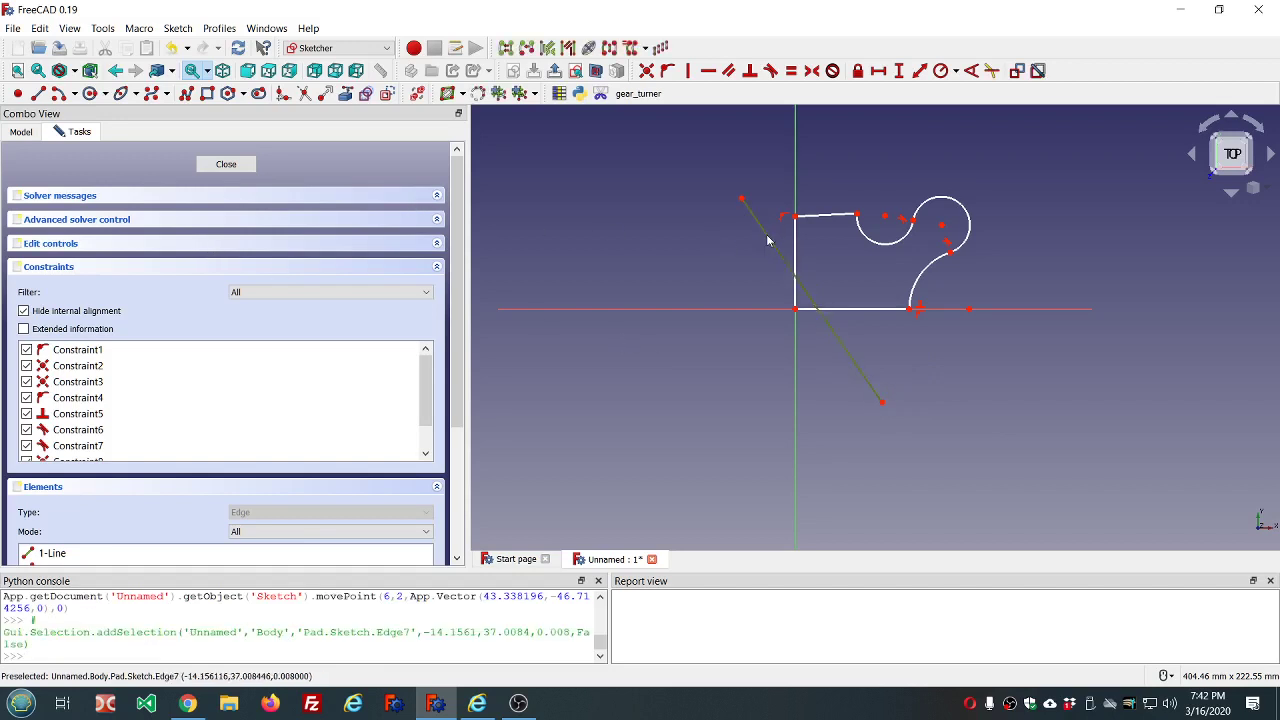
key("Delete")
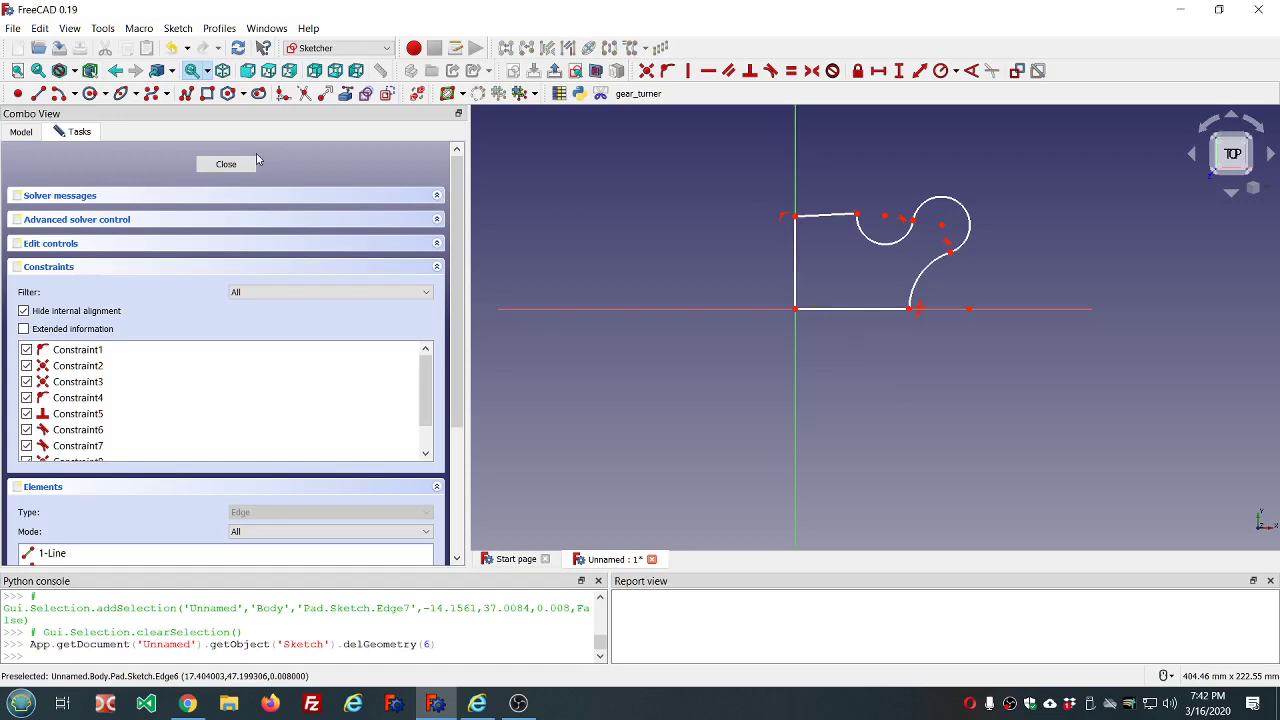
left_click(389, 96)
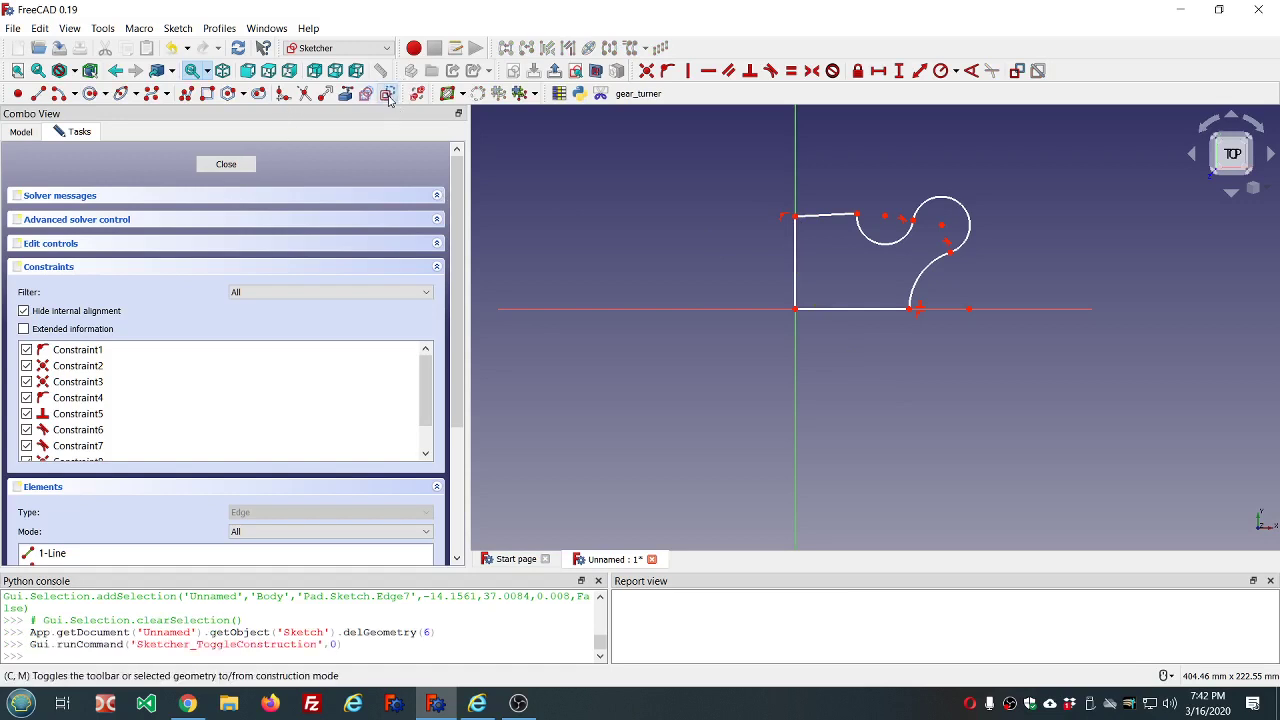
left_click(227, 165)
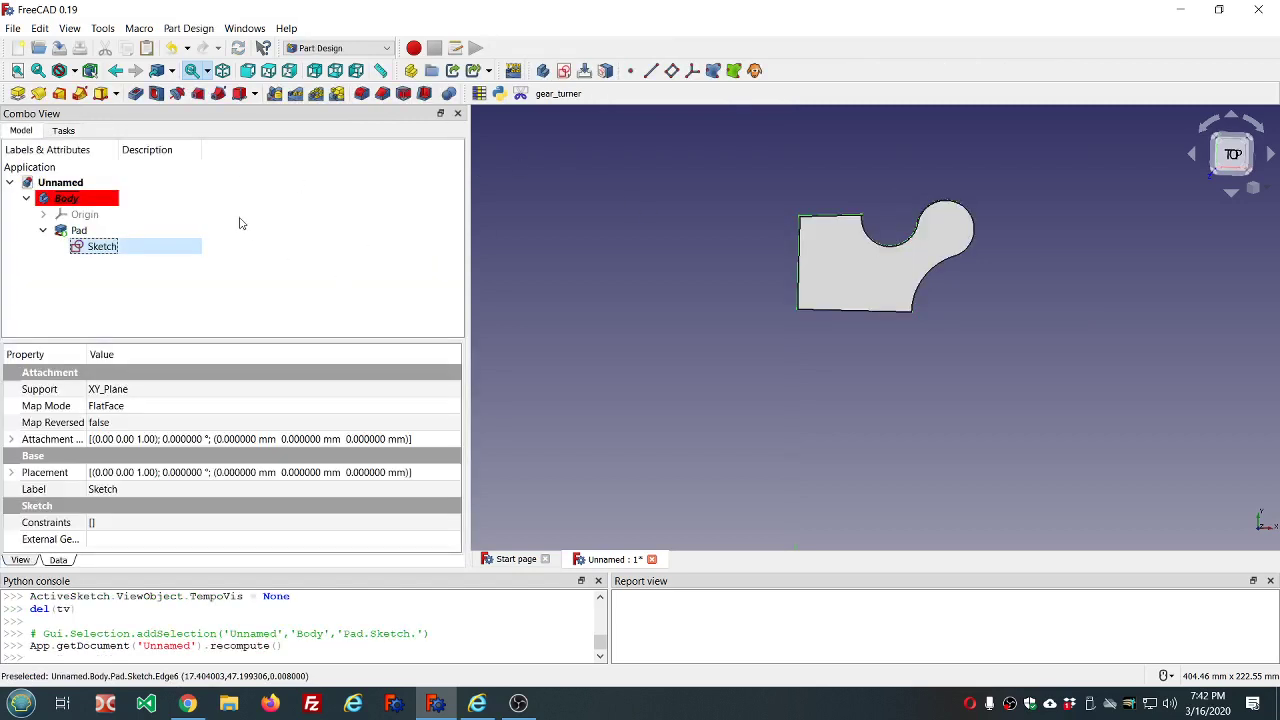
Delete the Pad feature from the Body after cancelling an empty revolution attempt.
left_click(334, 214)
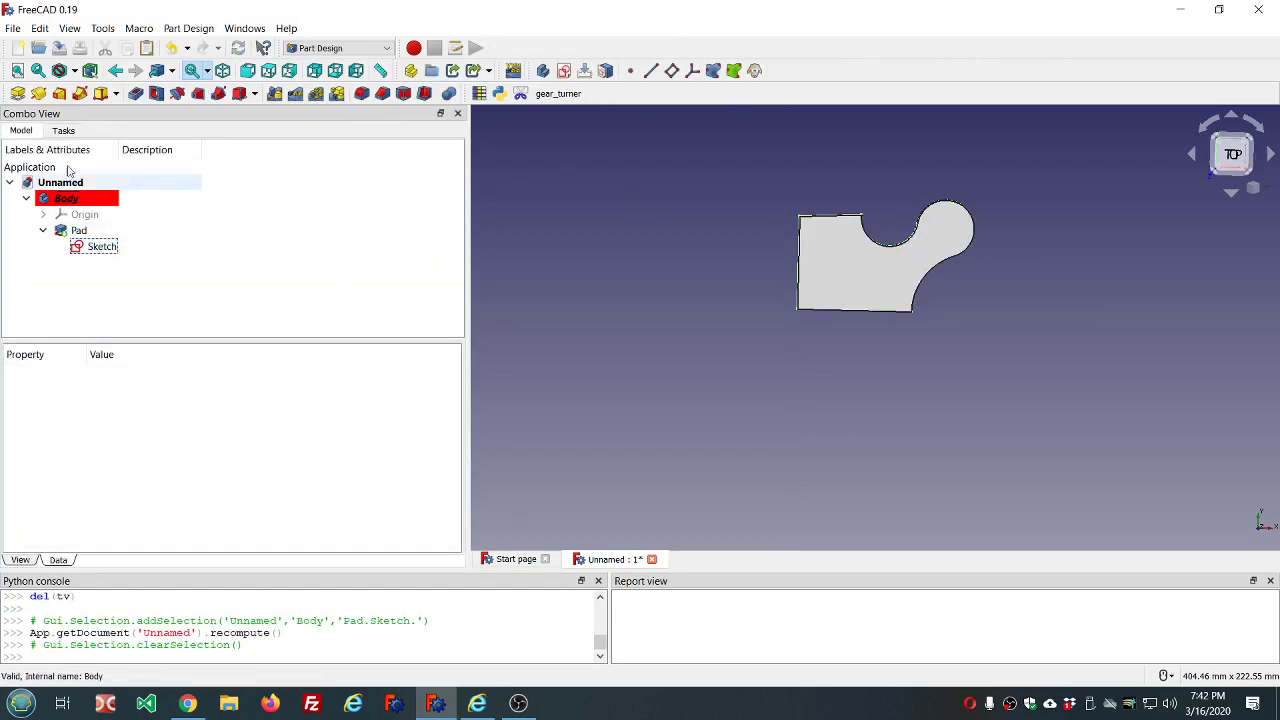
left_click(40, 94)
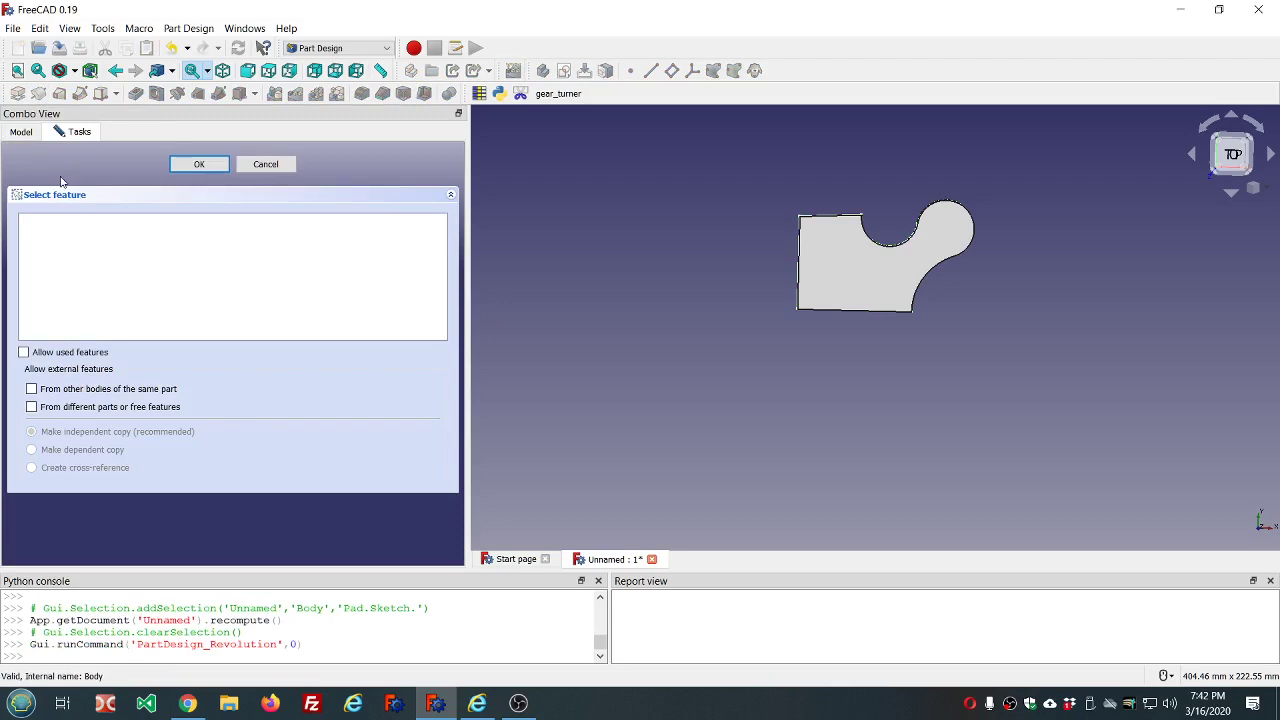
left_click(247, 167)
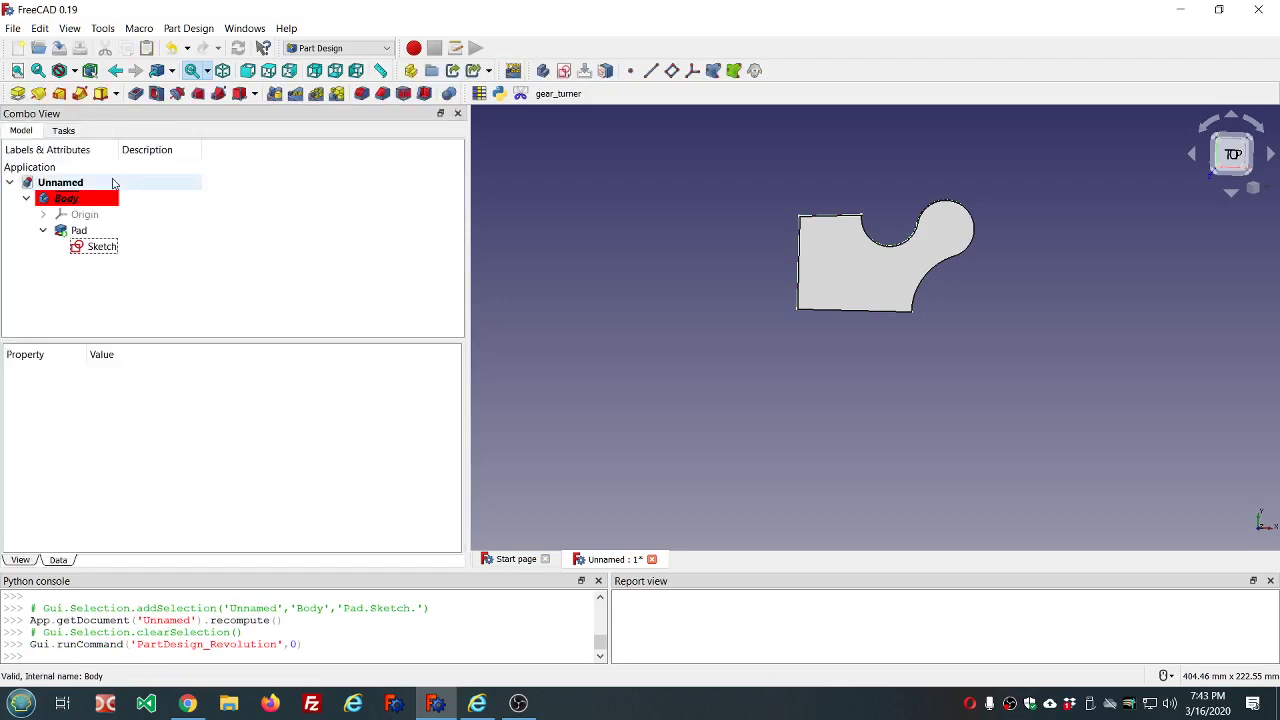
left_click(78, 231)
key("Delete")
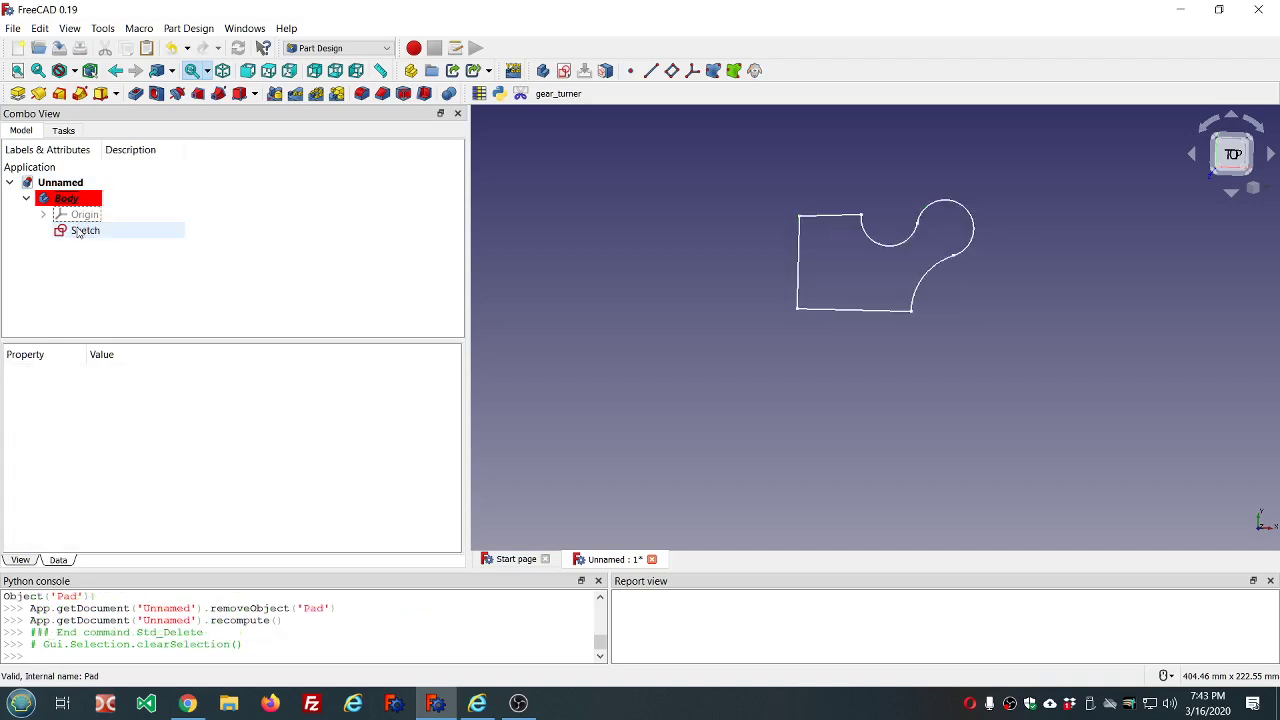
Revolve the sketch 360° about the vertical sketch axis.
left_click(82, 231)
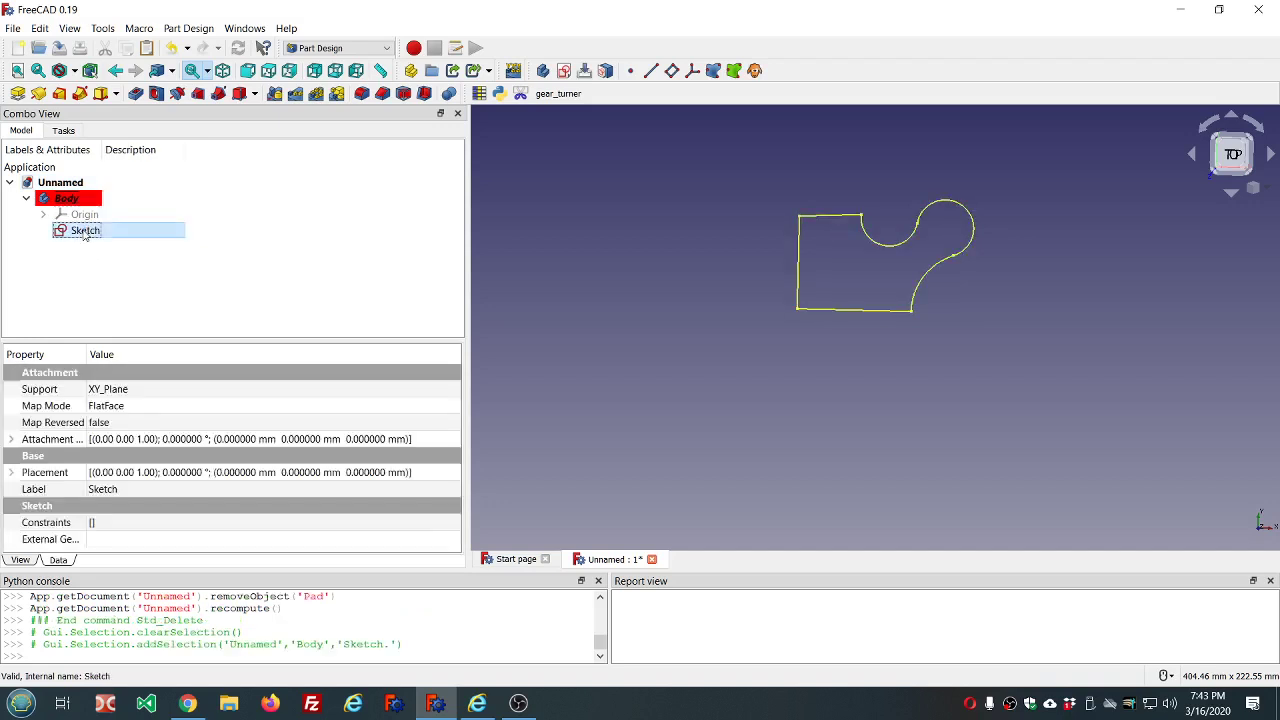
left_click(38, 93)
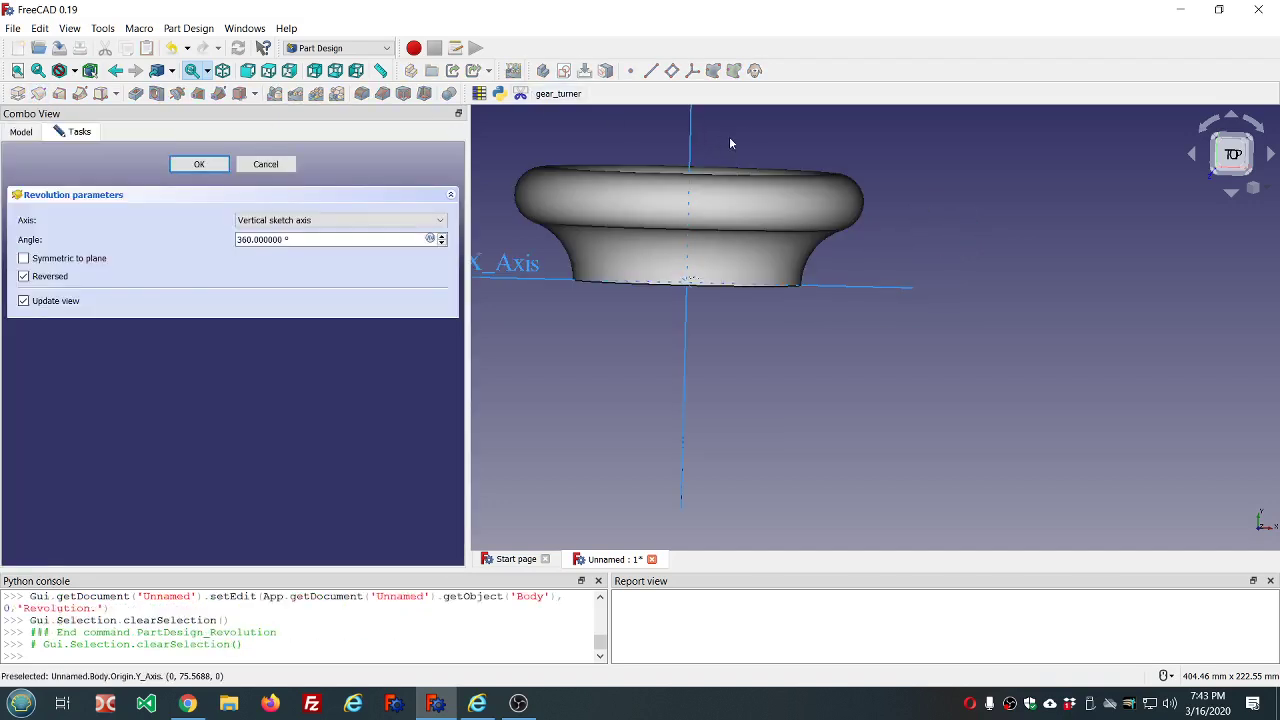
middle_click_drag(746, 130, 763, 165)
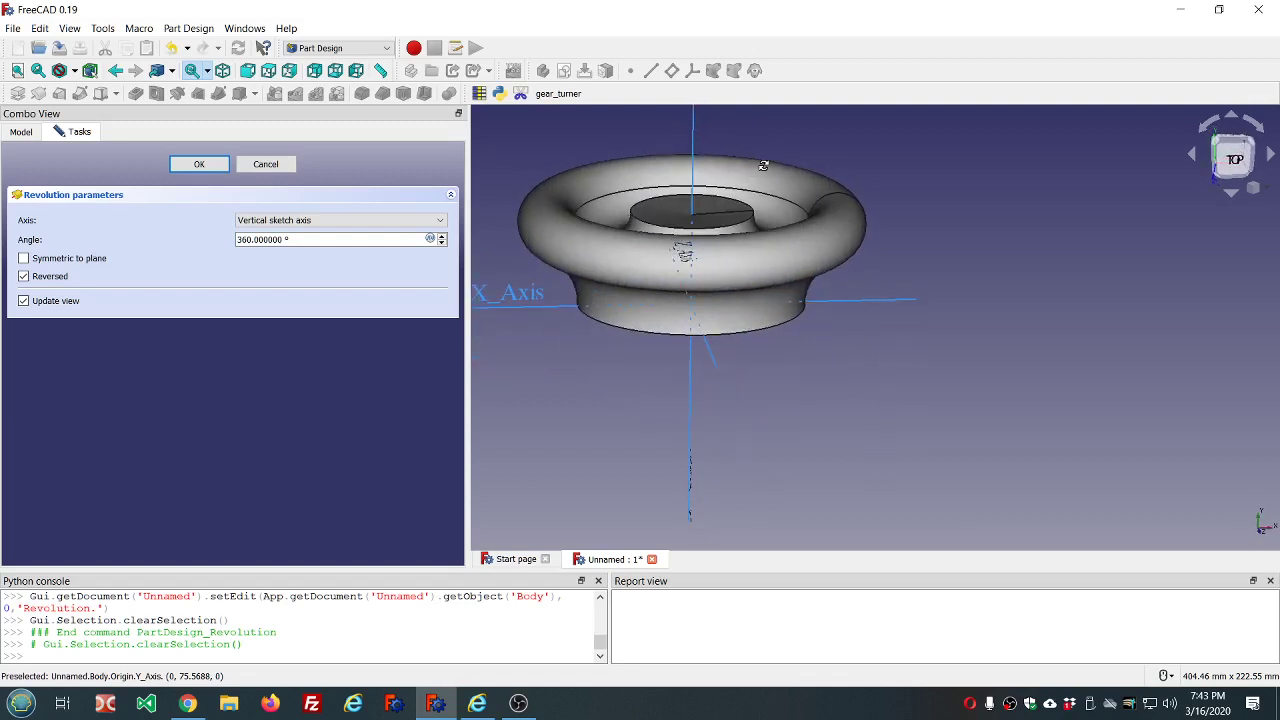
left_click(445, 226)
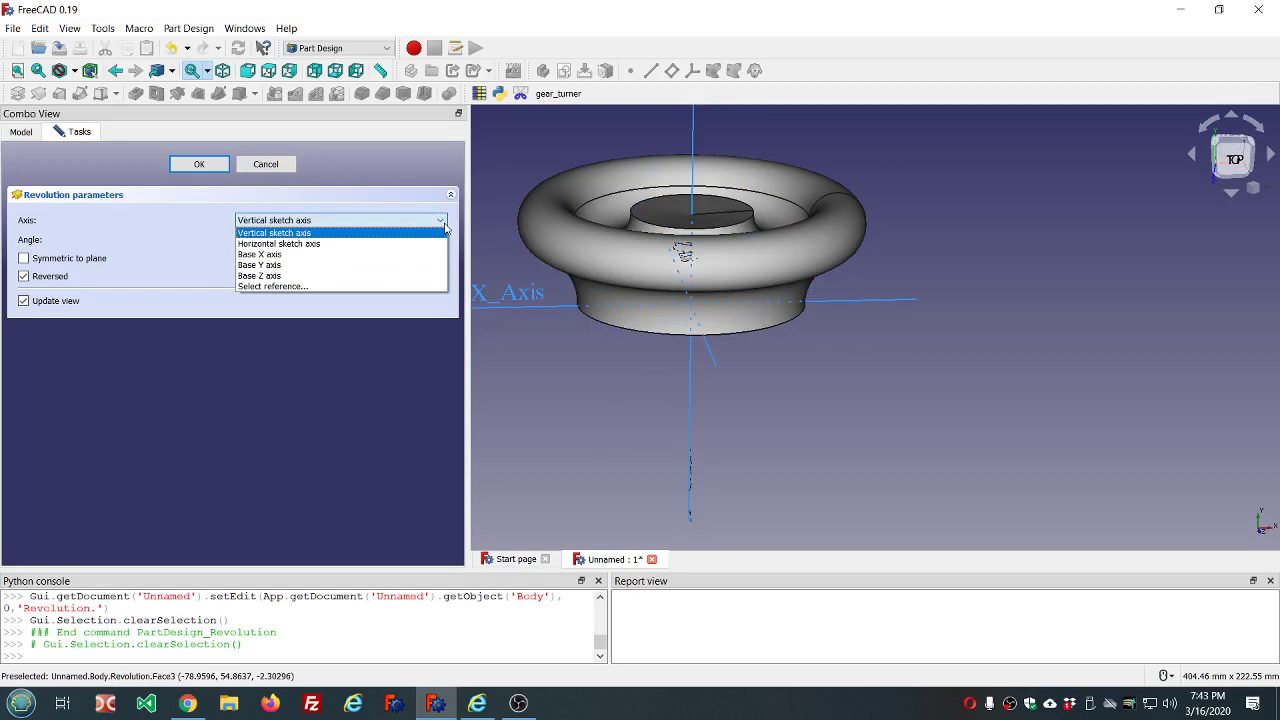
left_click(417, 161)
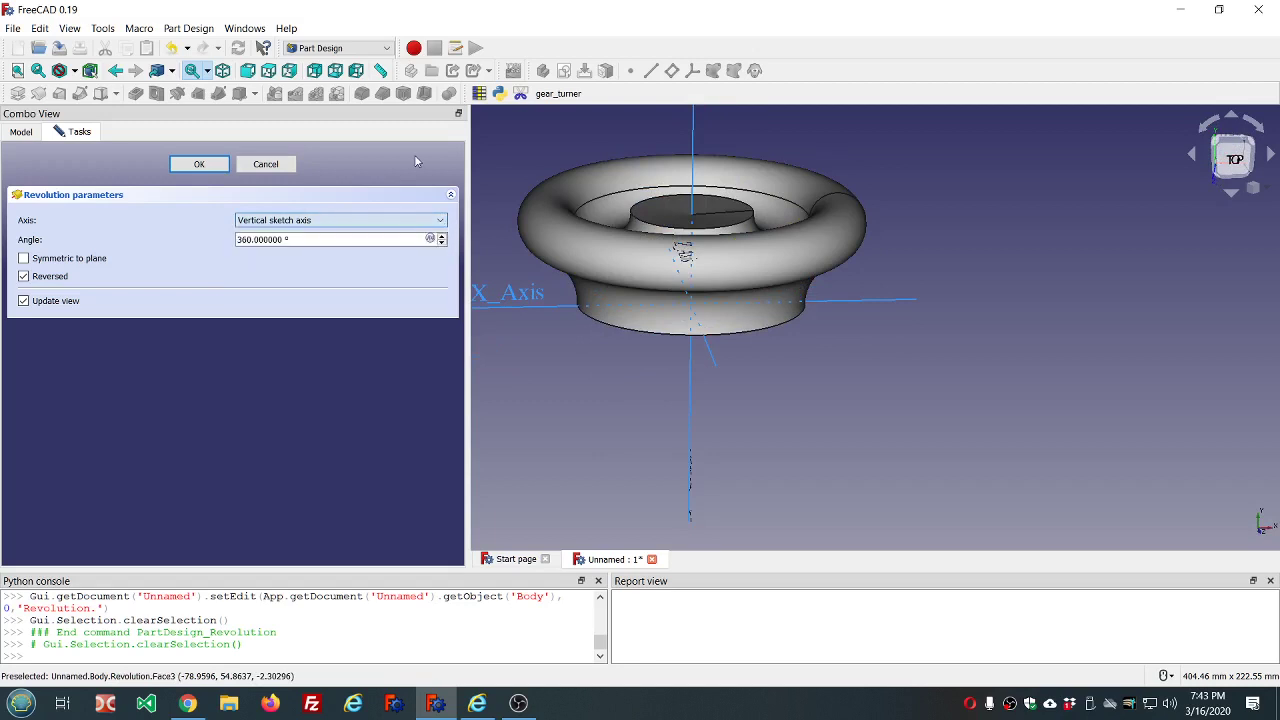
left_click(197, 165)
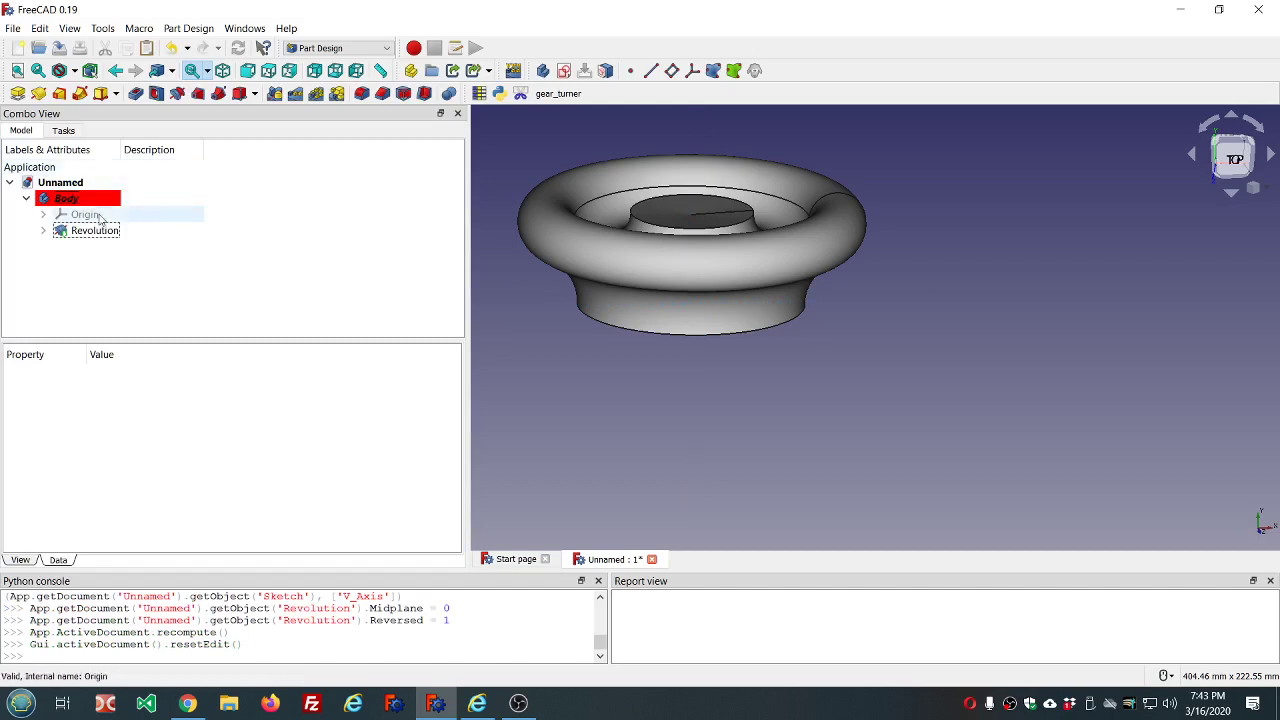
Draw a vertical construction line just left of the puzzle-piece profile.
double_click(99, 247)
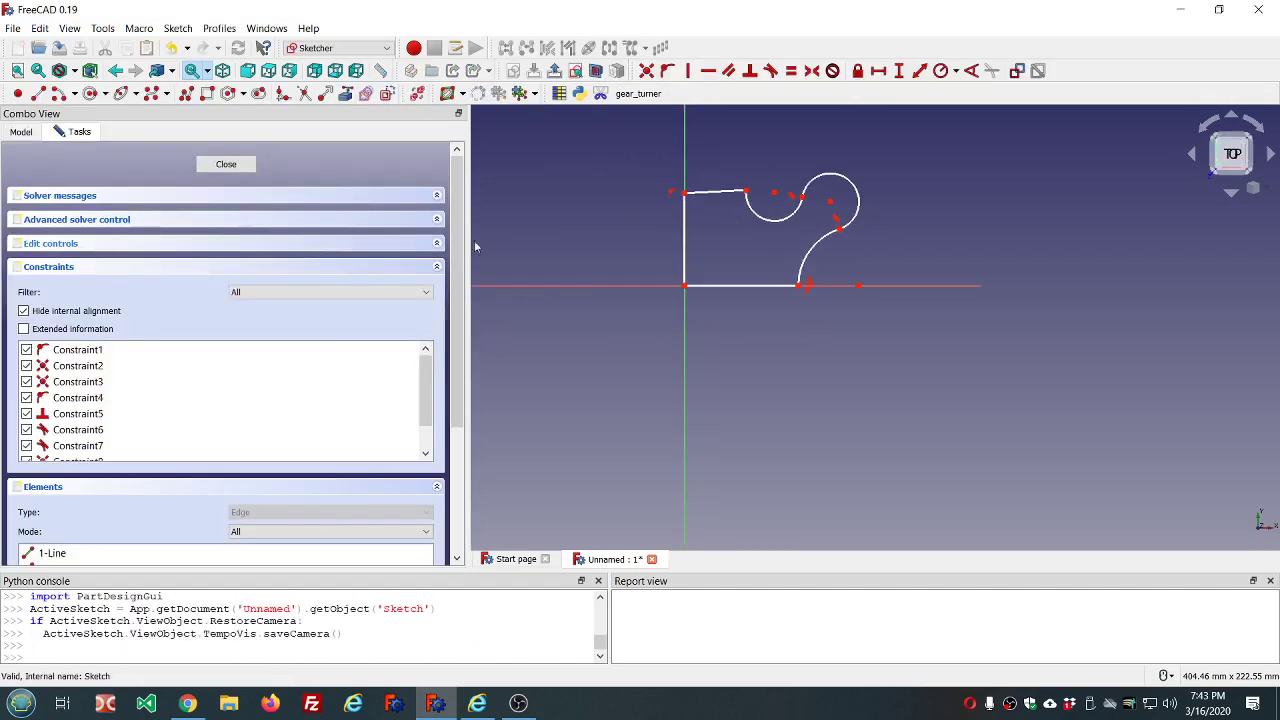
left_click(303, 93)
left_click(38, 93)
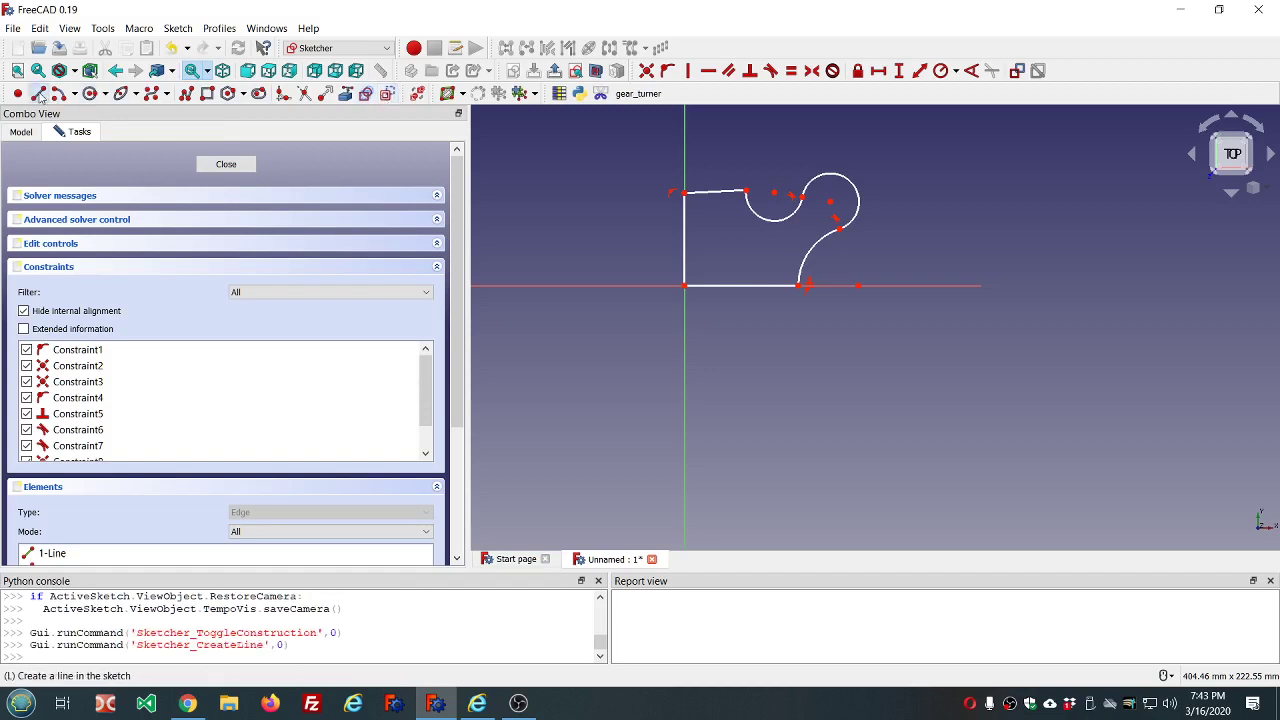
left_click(596, 207)
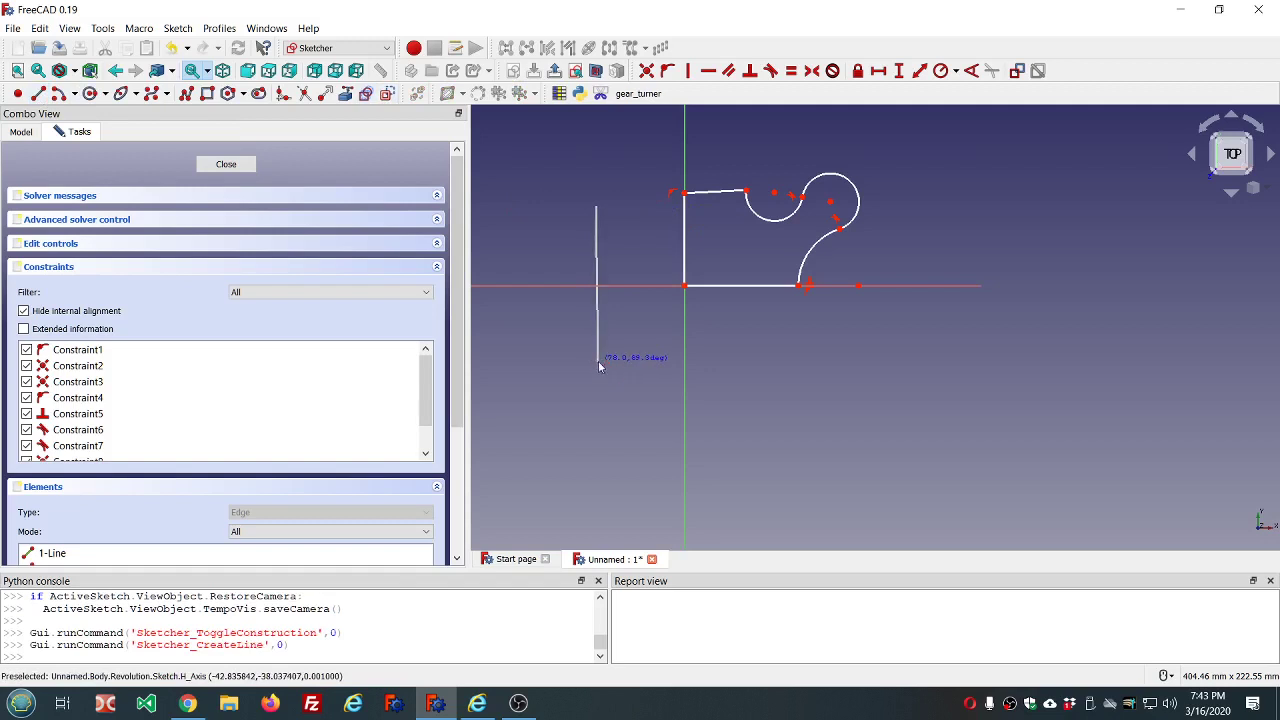
left_click(598, 363)
right_click(536, 204)
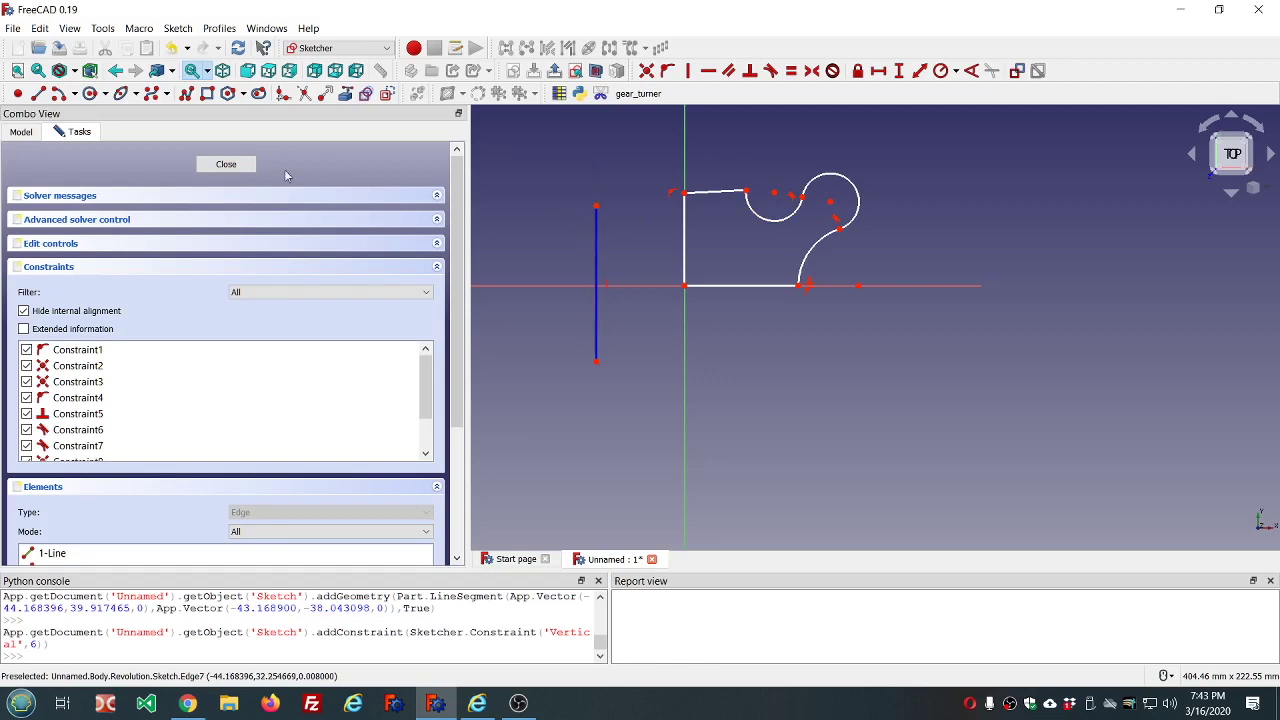
Change the Revolution's axis to Construction line 1, producing a ring with a central hole.
key("Escape")
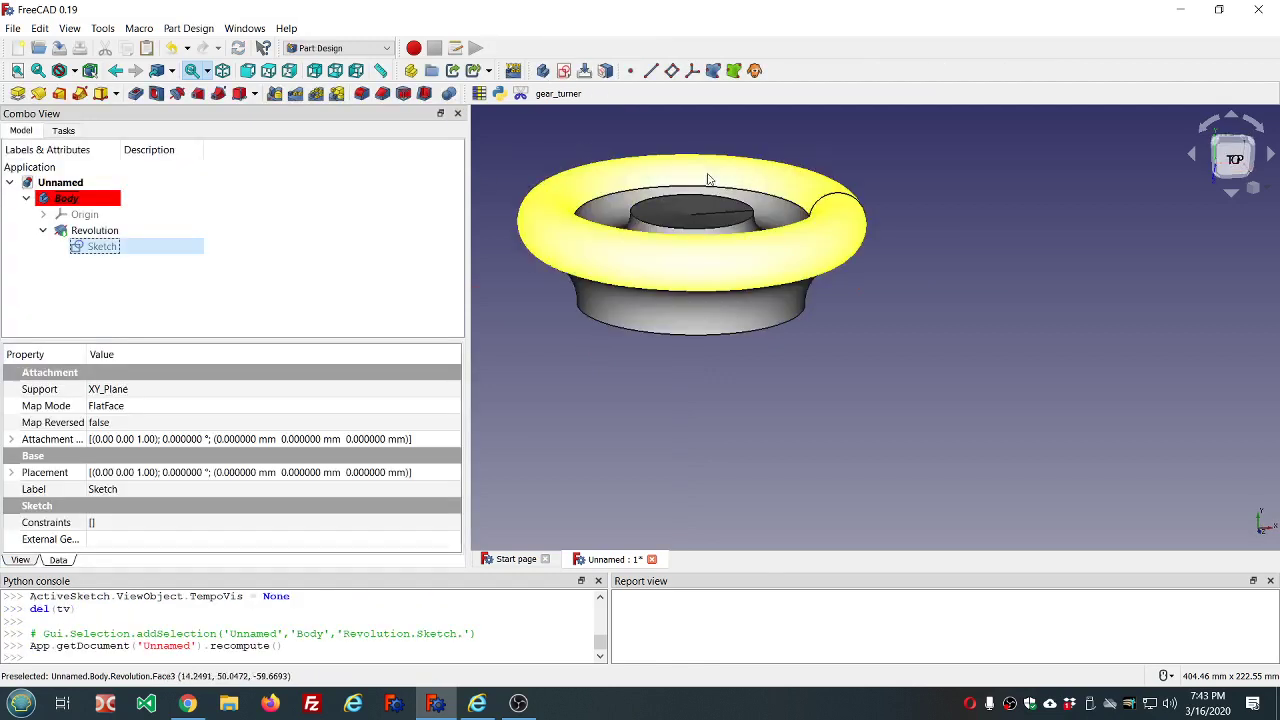
middle_click_drag(700, 260, 734, 229)
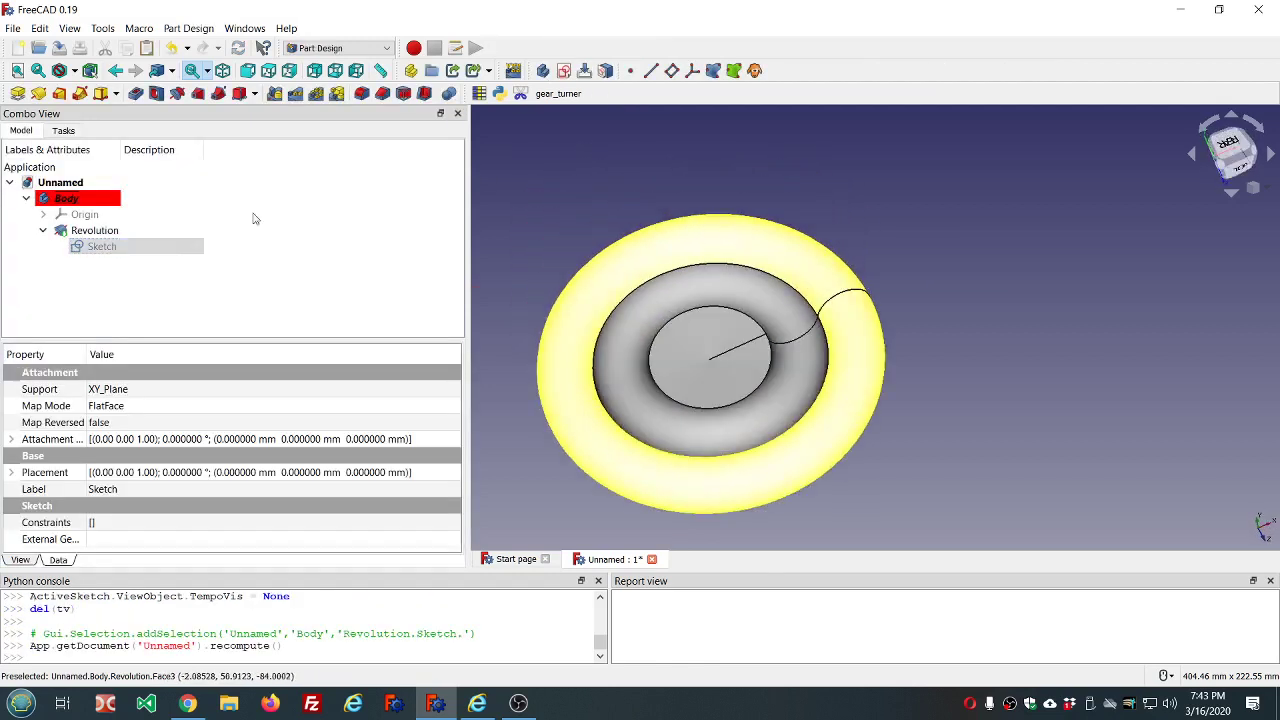
double_click(94, 230)
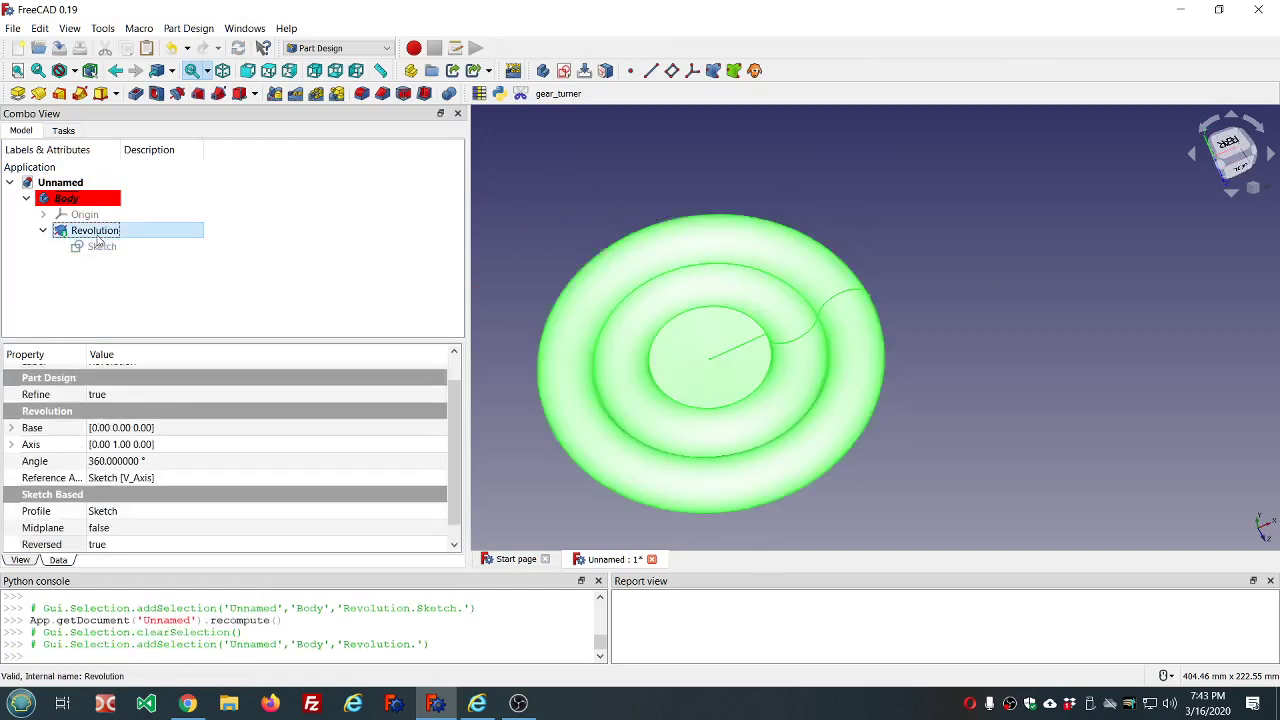
left_click(441, 222)
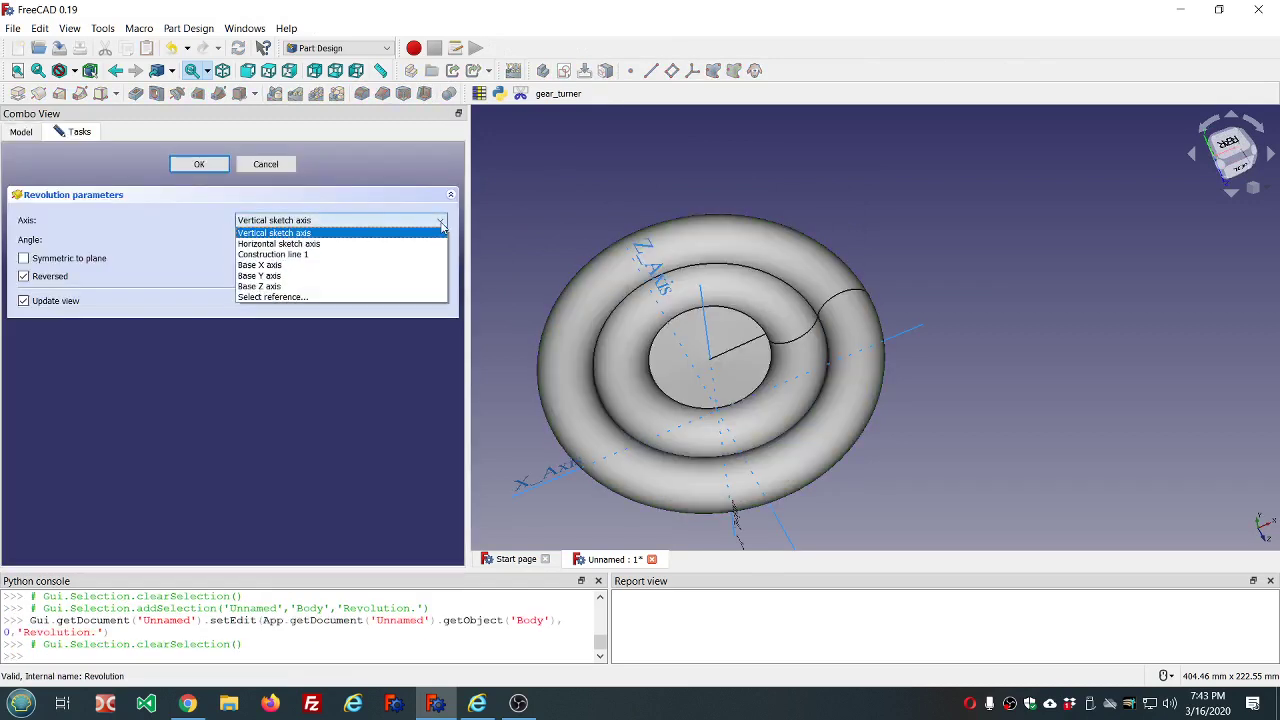
left_click(350, 256)
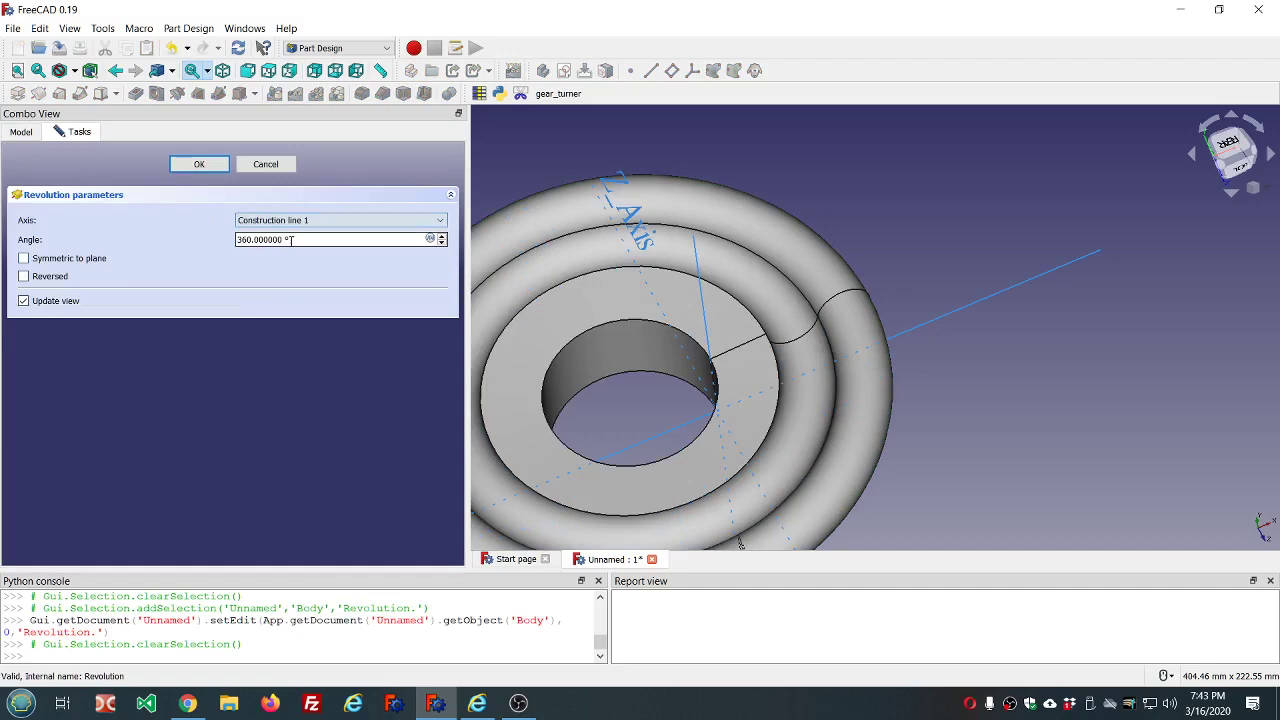
left_click(199, 164)
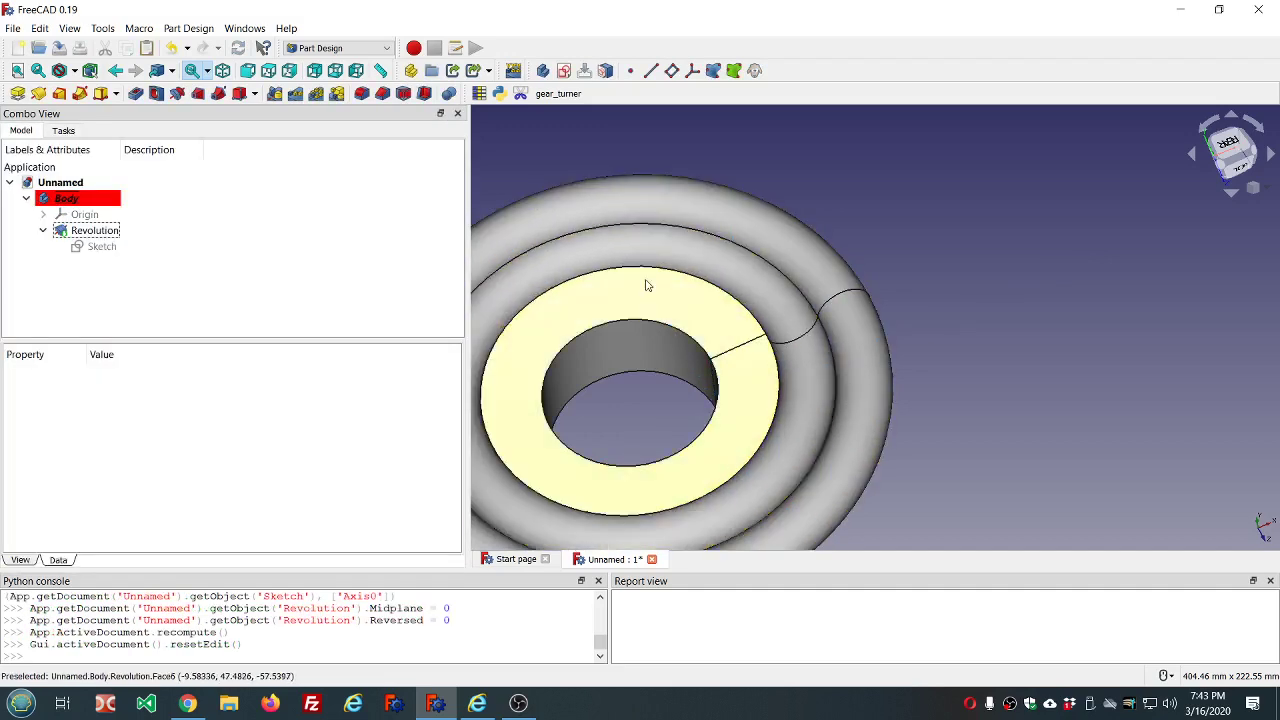
mouse_move(649, 283)
middle_mouse_down()
mouse_move(655, 200)
mouse_move(651, 303)
mouse_move(660, 268)
middle_mouse_up()
scroll(649, 240, "down", 6)
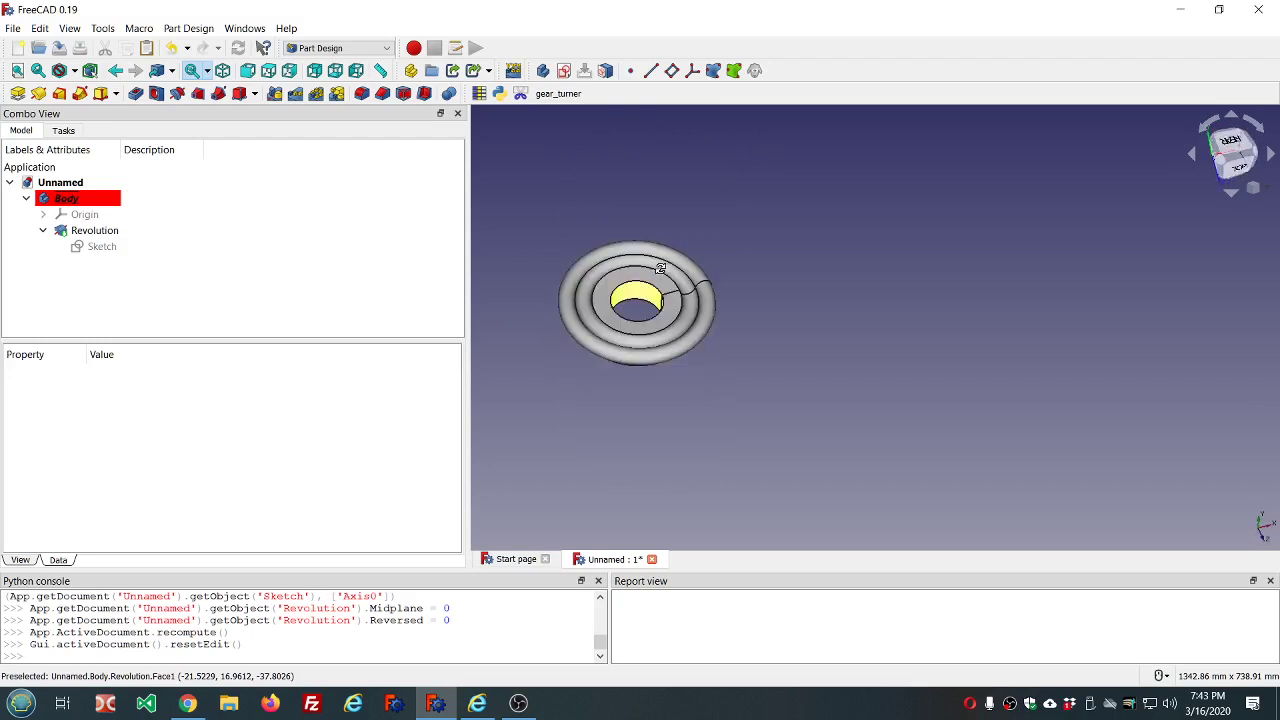
Remove the construction line's Vertical constraint and tilt the line diagonally by moving its endpoints.
double_click(100, 247)
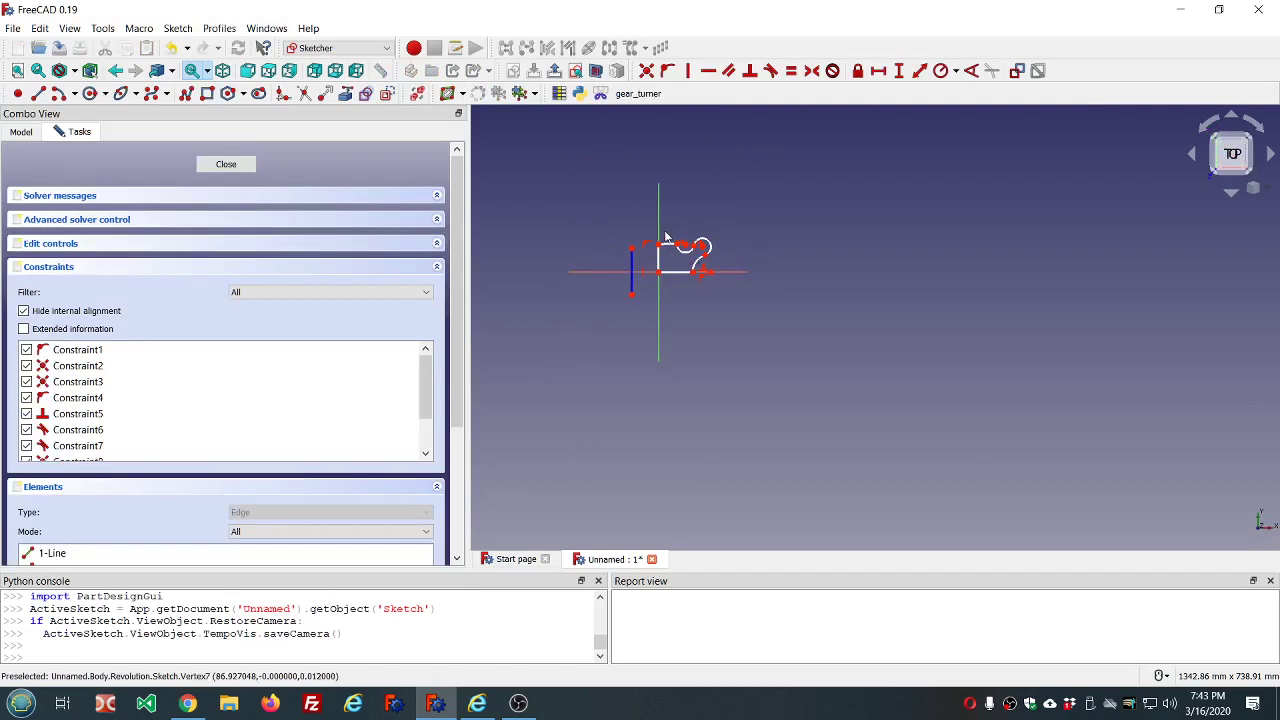
scroll(658, 232, "up", 4)
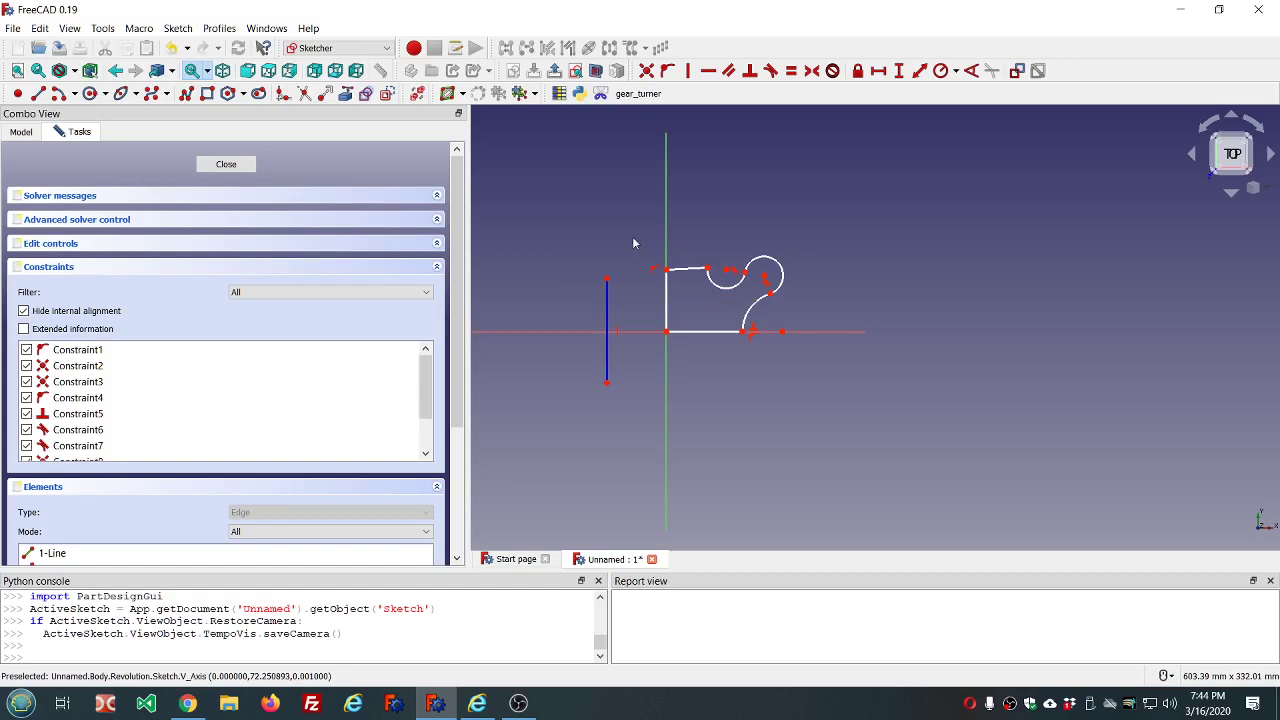
left_click_drag(606, 280, 620, 198)
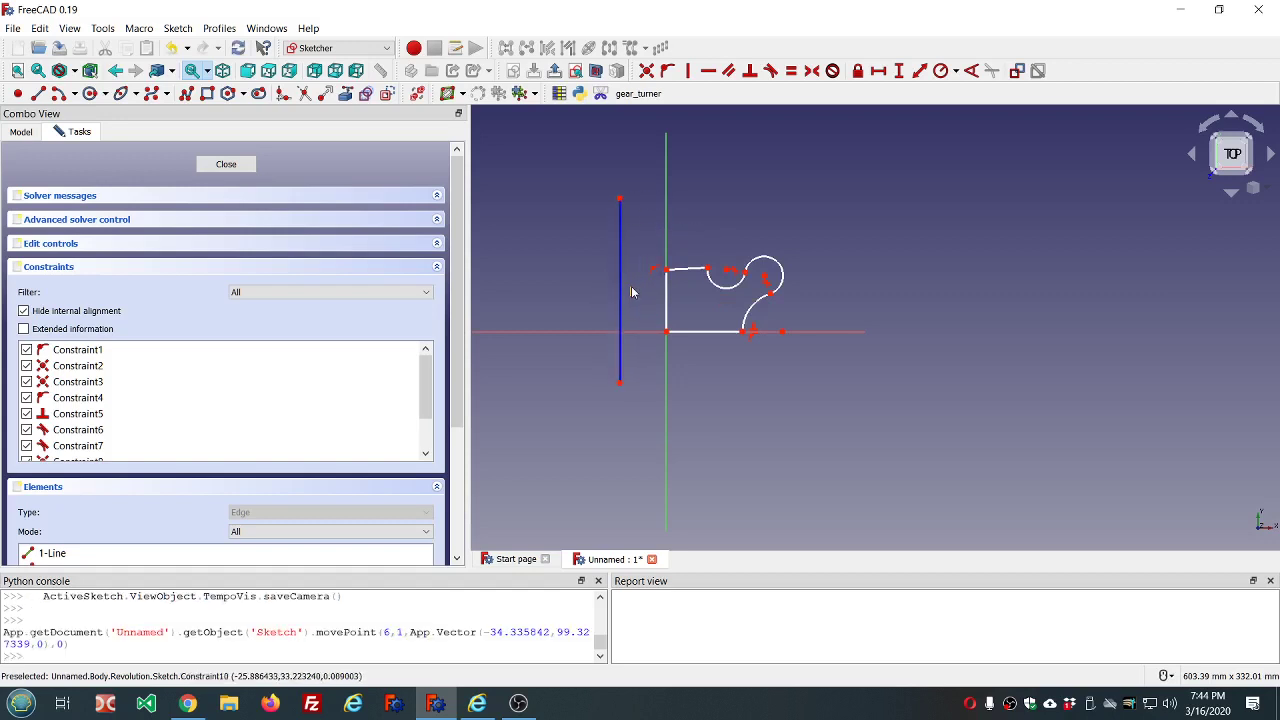
left_click(630, 291)
key("Delete")
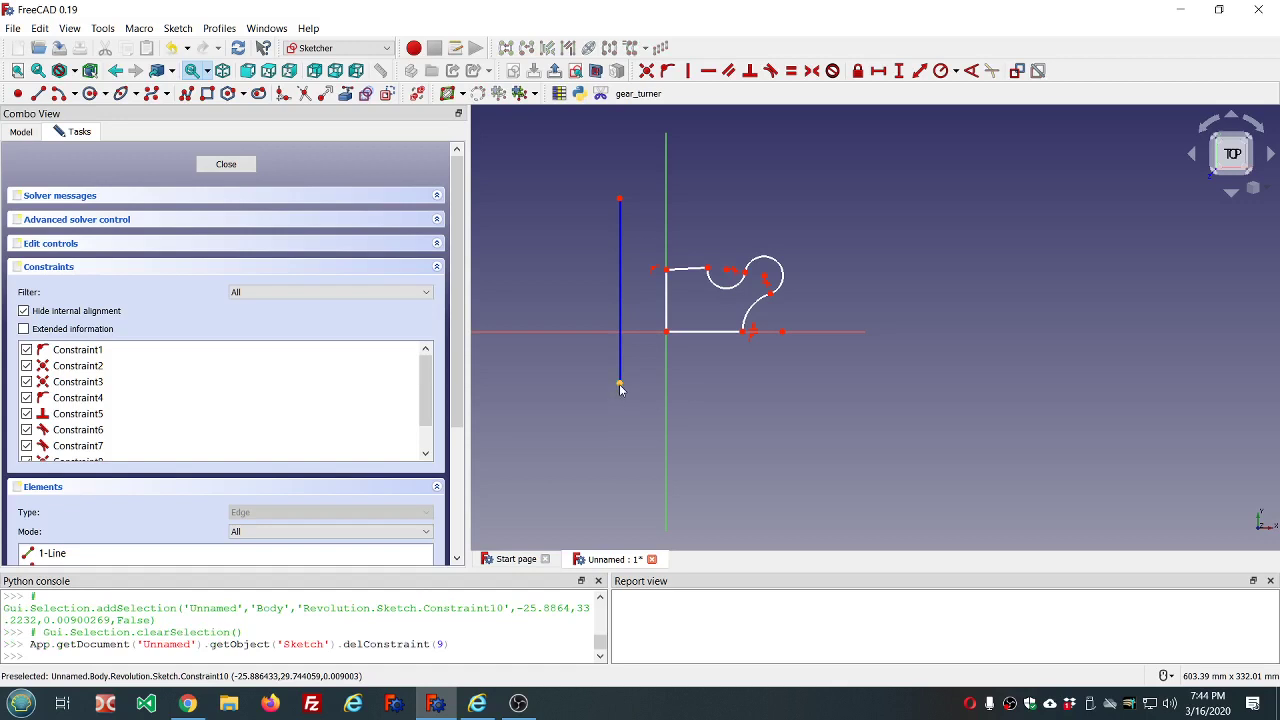
left_click_drag(620, 382, 553, 381)
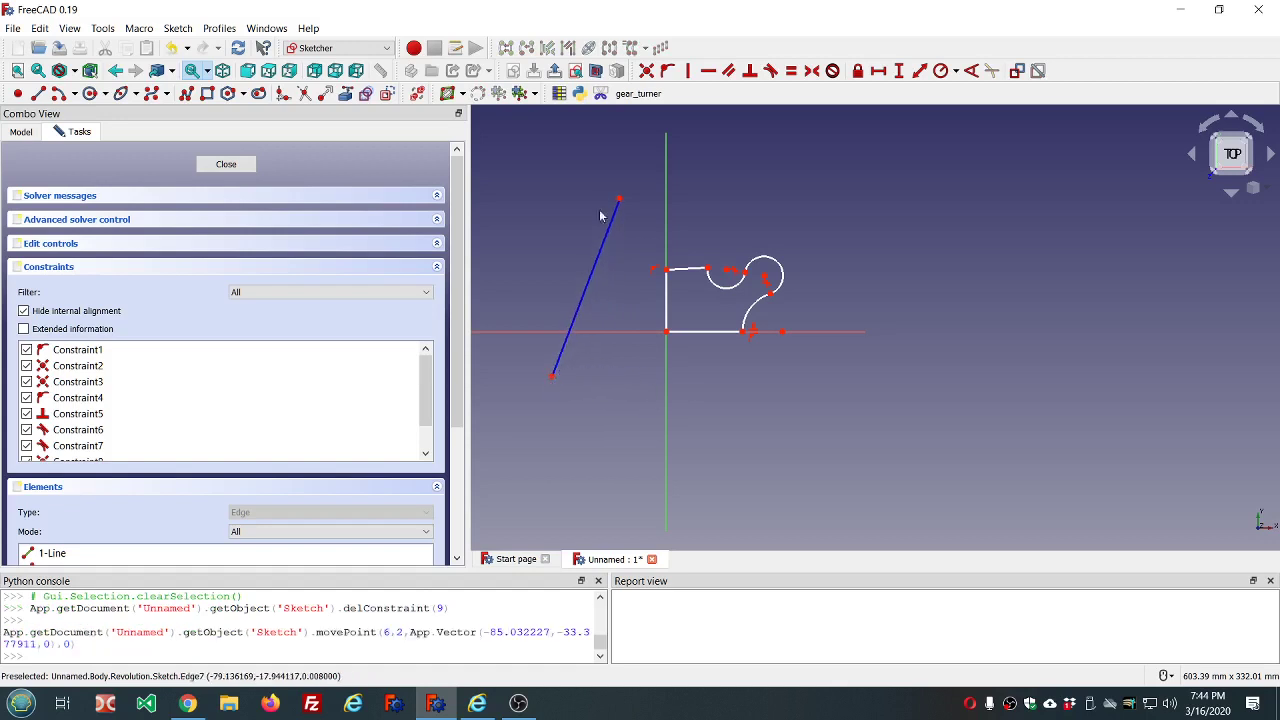
left_click_drag(620, 200, 643, 204)
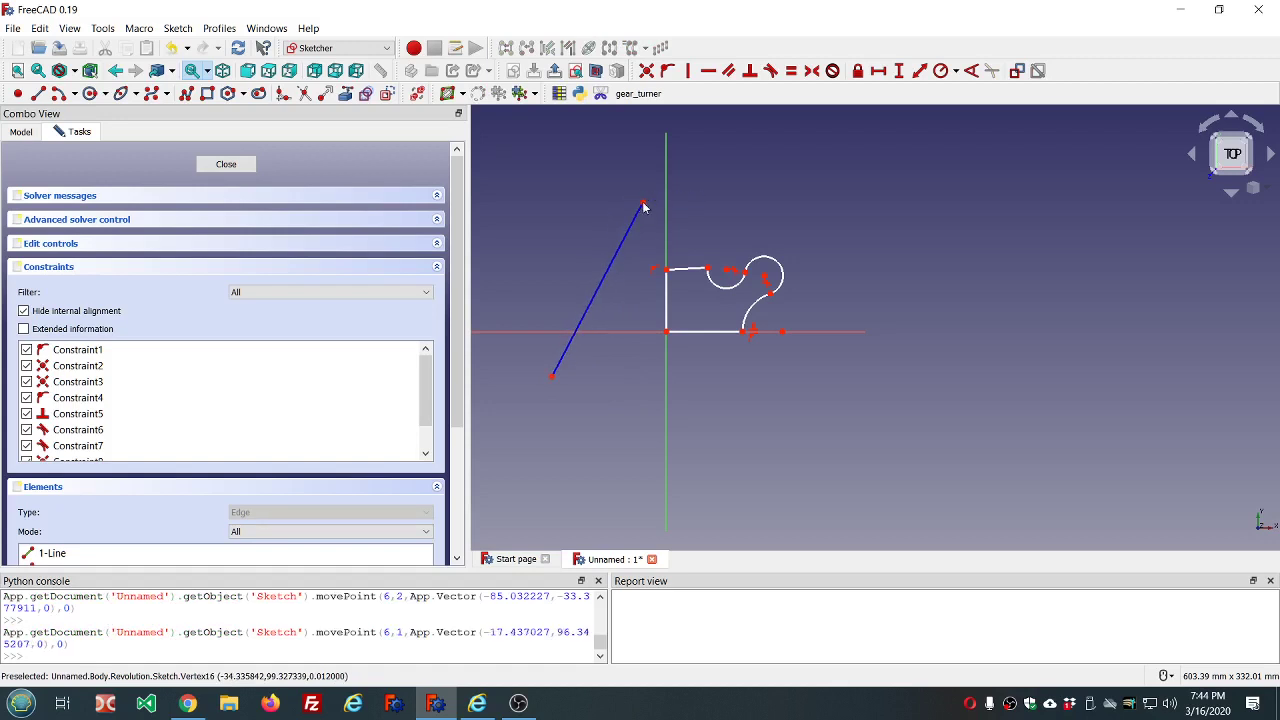
left_click(225, 166)
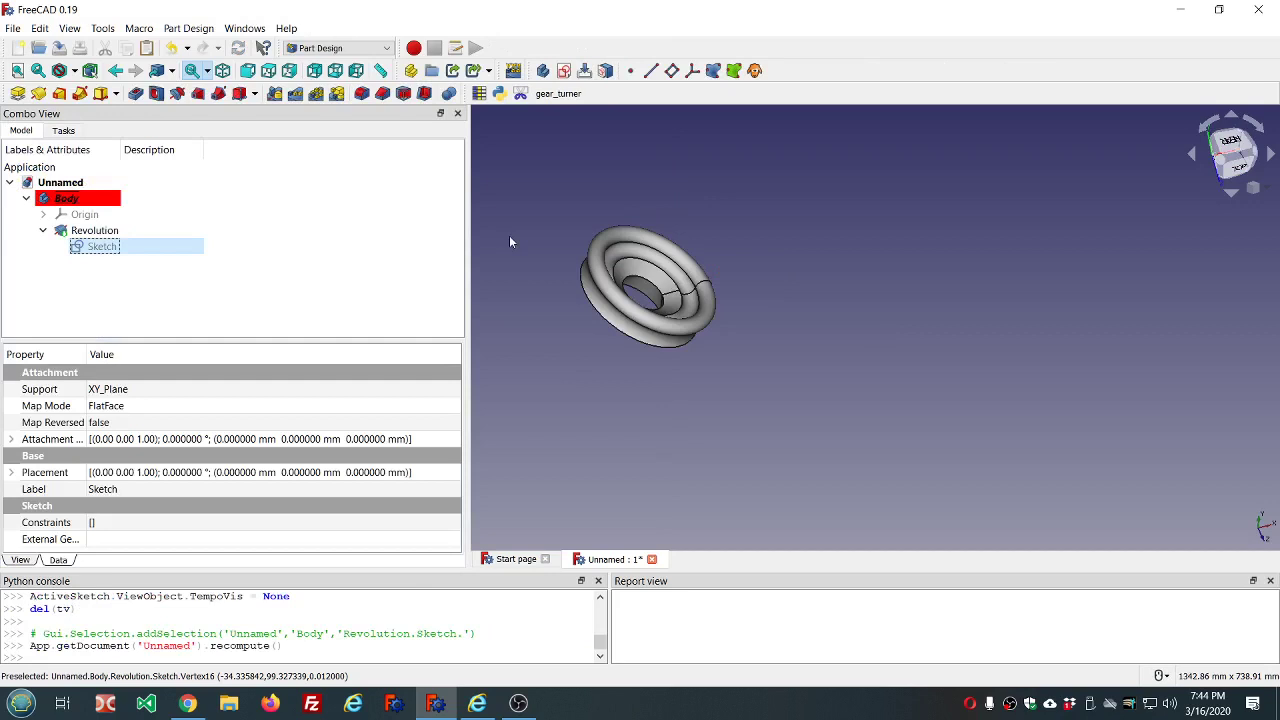
middle_click_drag(650, 285, 867, 178)
scroll(867, 178, "down", 5)
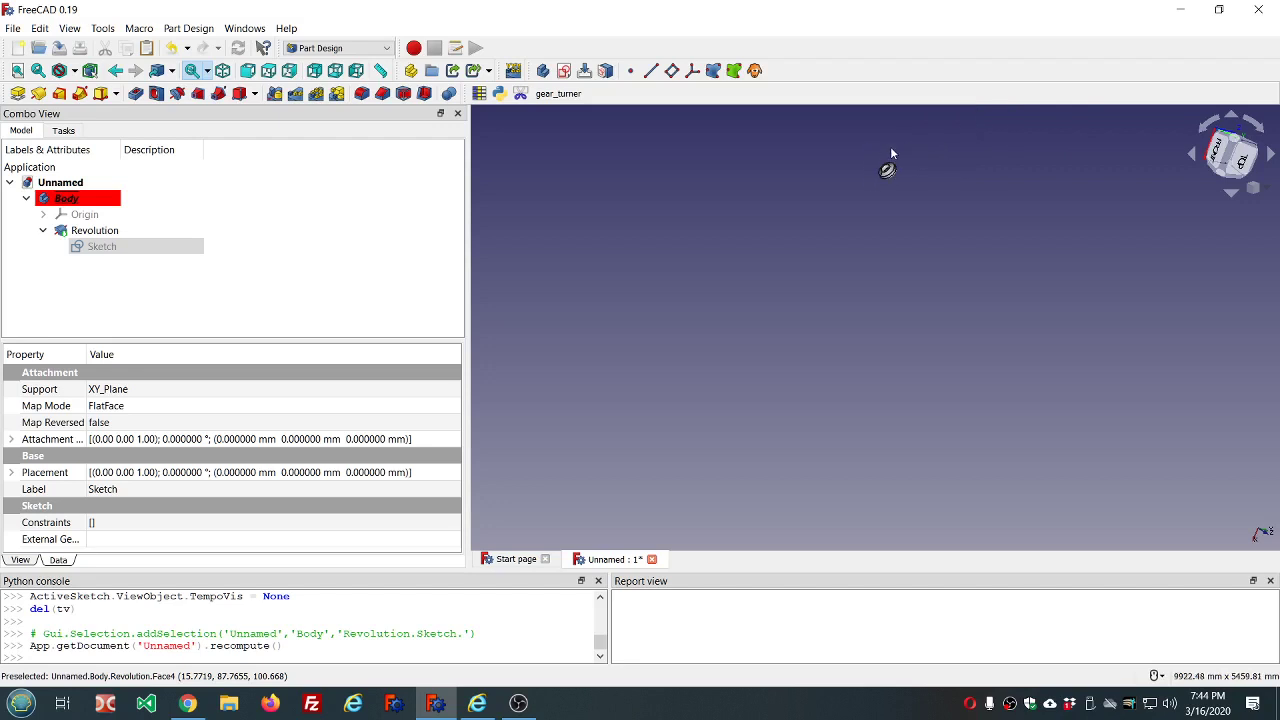
scroll(885, 165, "up", 5)
middle_click_drag(877, 229, 560, 346)
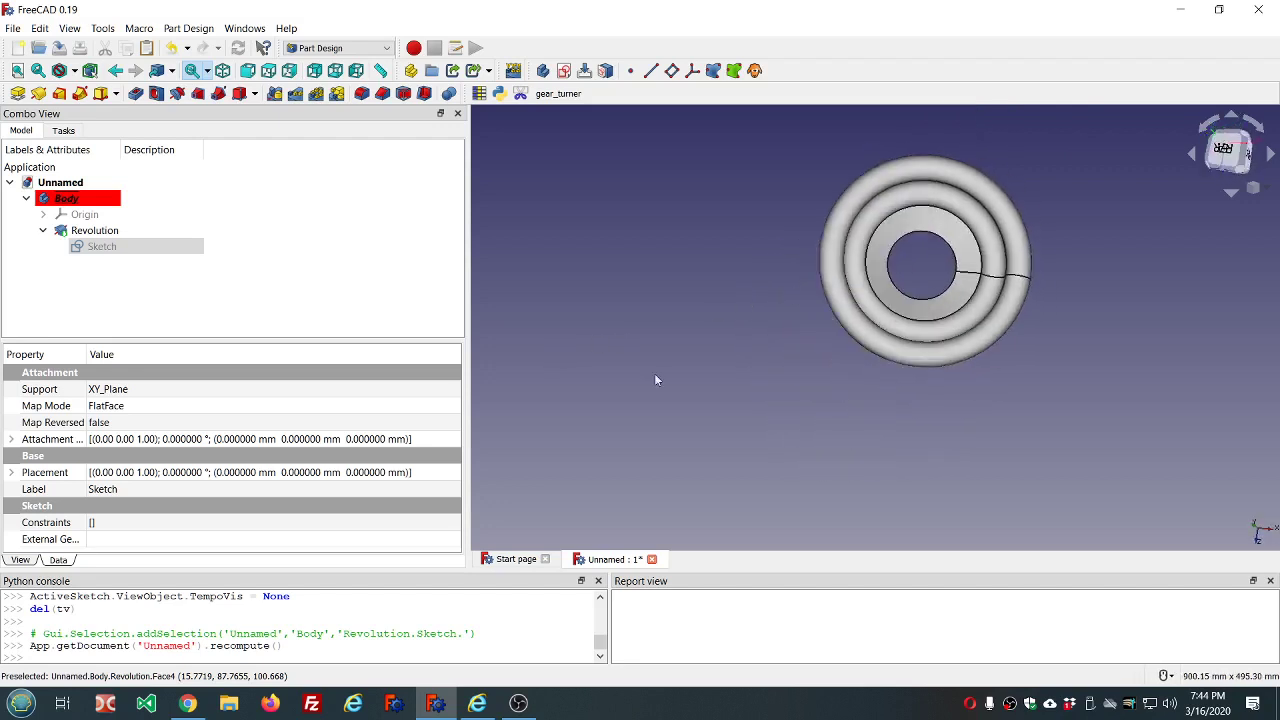
middle_click_drag(1084, 411, 1049, 283)
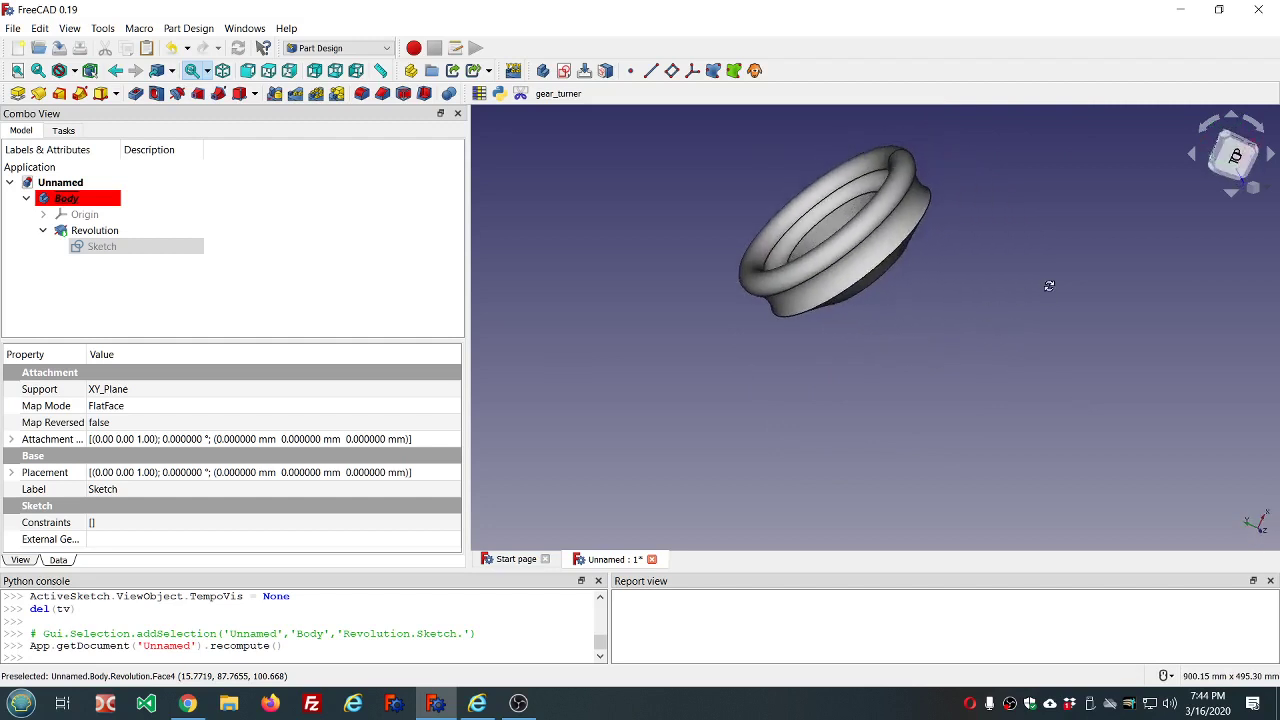
middle_click_drag(731, 300, 921, 310)
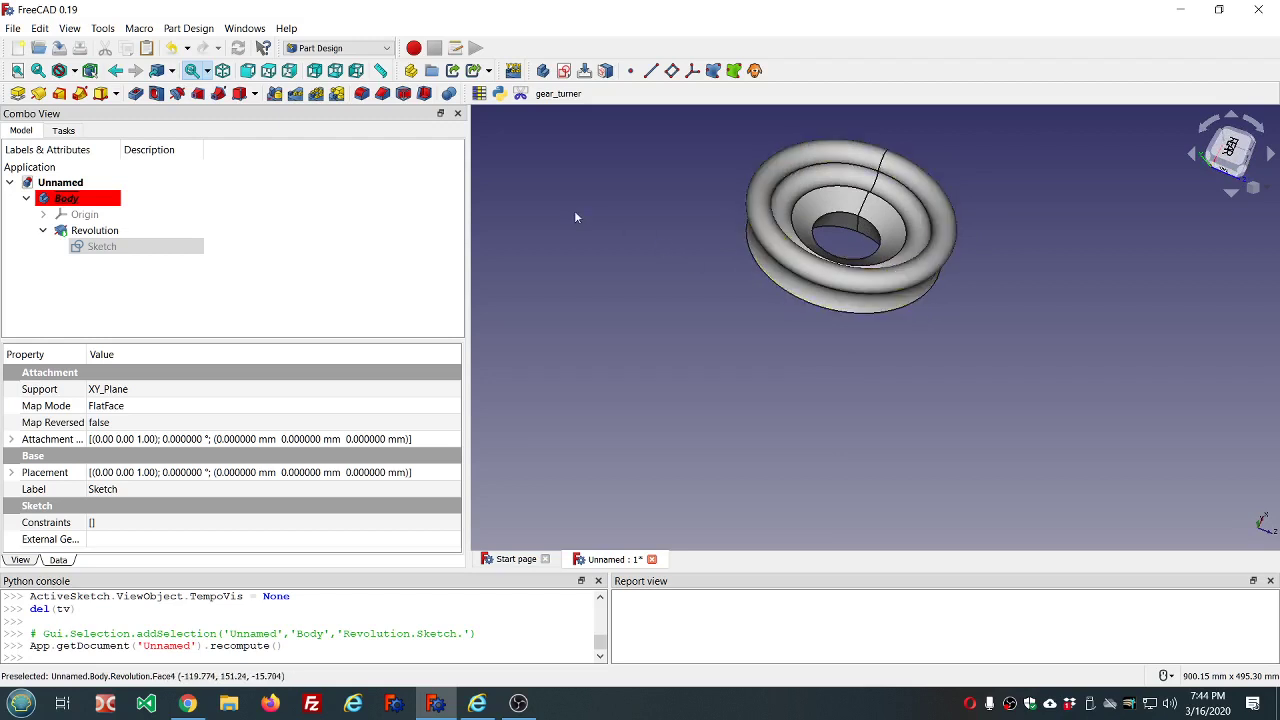
left_click(361, 184)
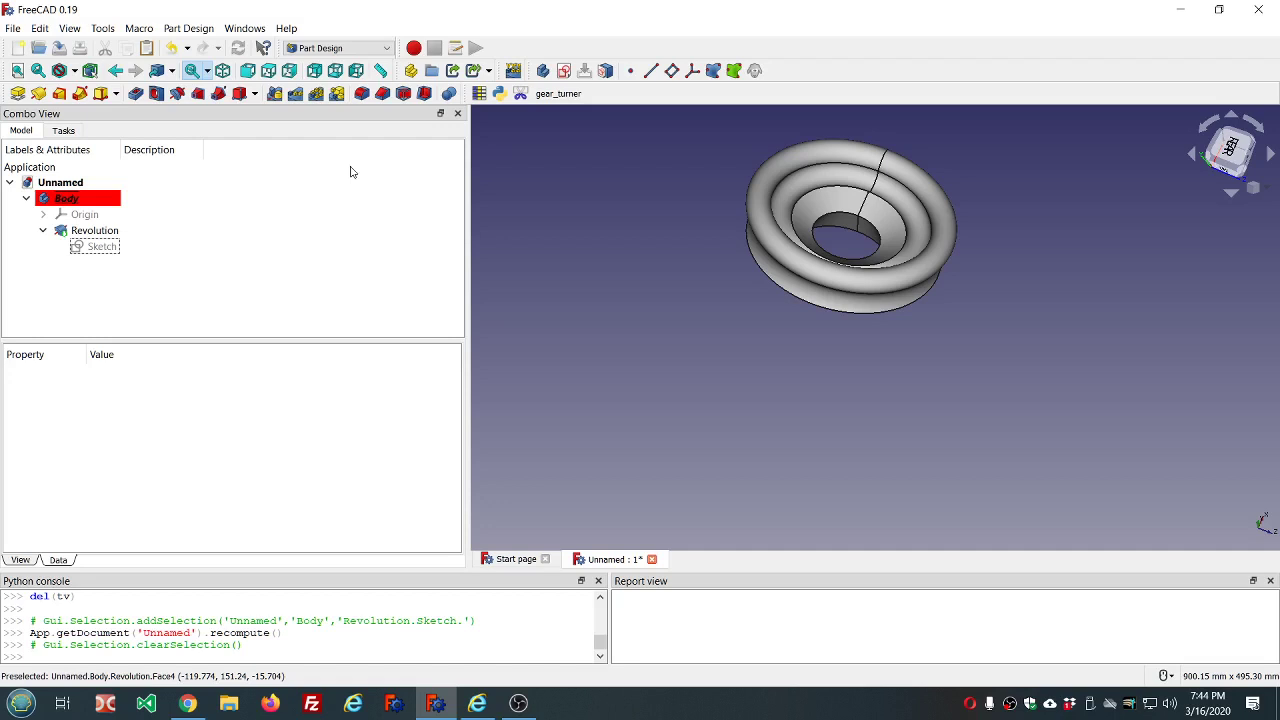
scroll(561, 267, "down", 2)
scroll(623, 218, "up", 2)
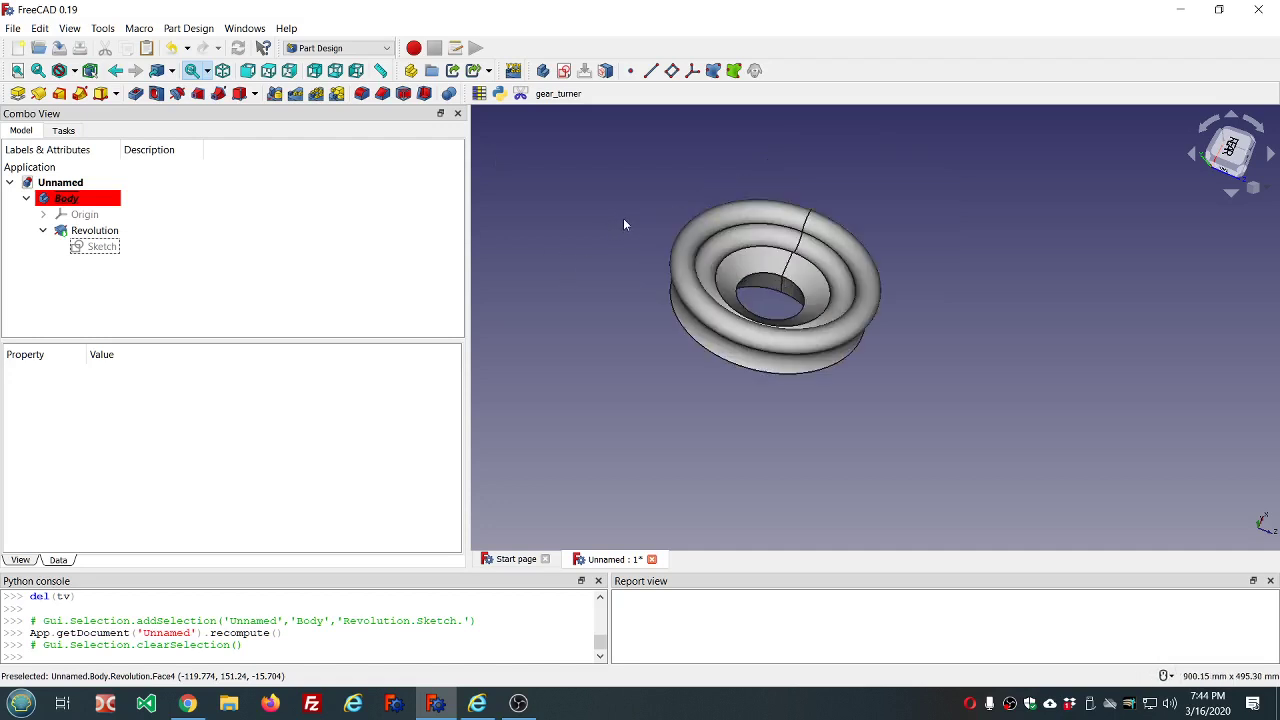